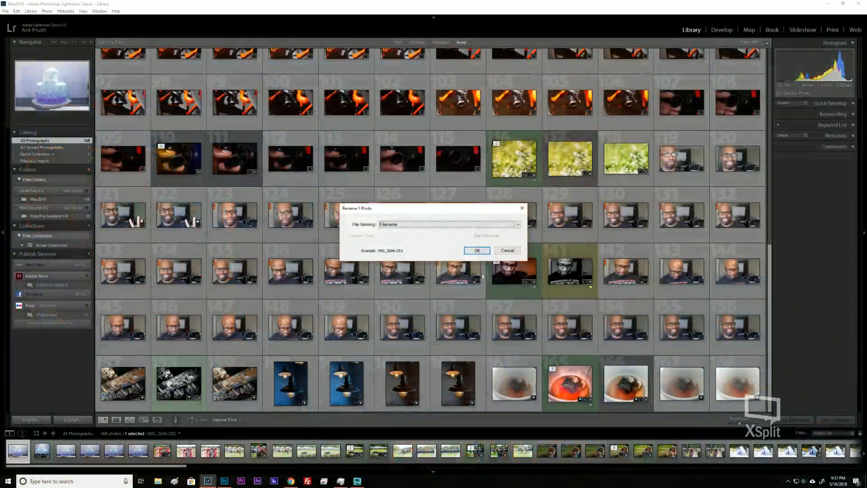
Dismiss the rename dialog and view the last unedited tea cup photo in the Develop module.
click(506, 249)
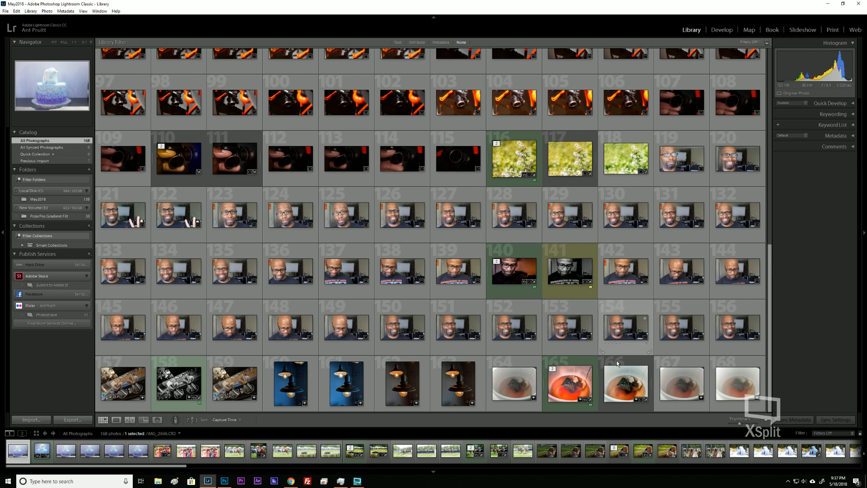
click(569, 396)
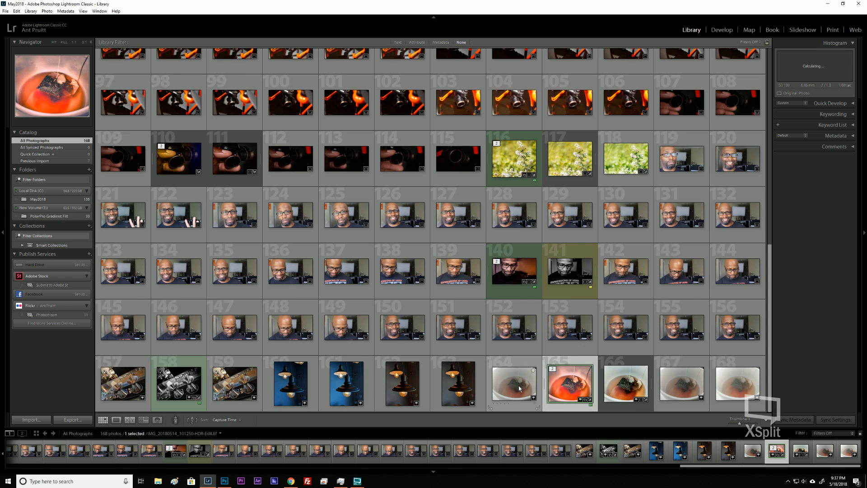
click(739, 381)
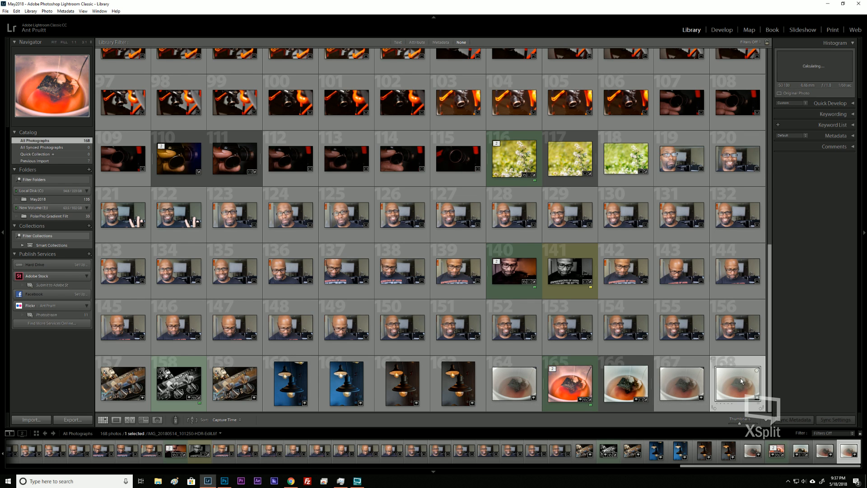
click(722, 30)
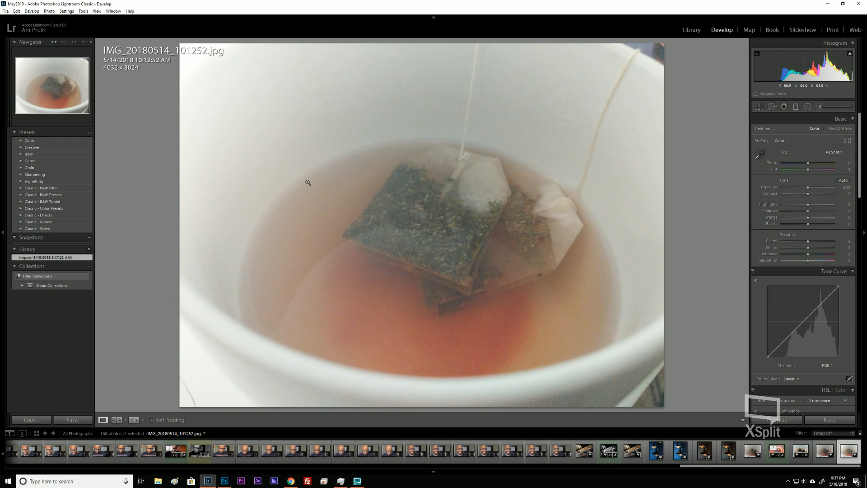
View the edited HDR version of the tea cup photo, IMG_20180514_101250-HDR-Edit.tif, in the Develop module.
click(689, 32)
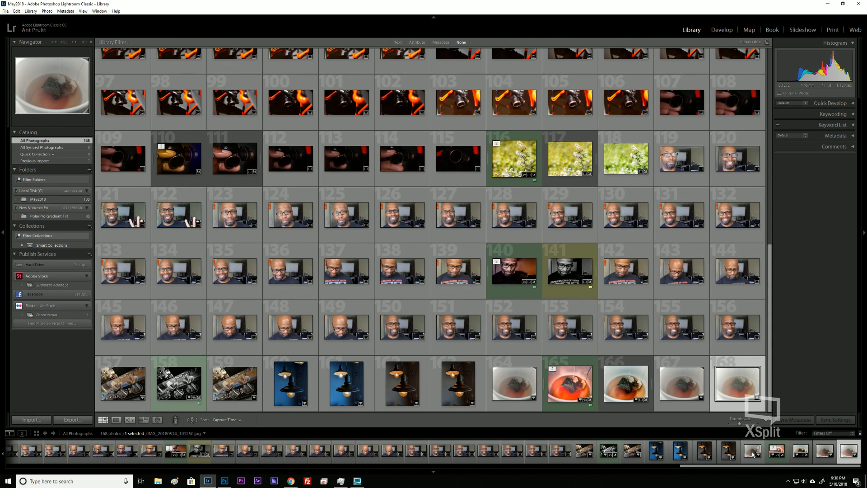
click(570, 383)
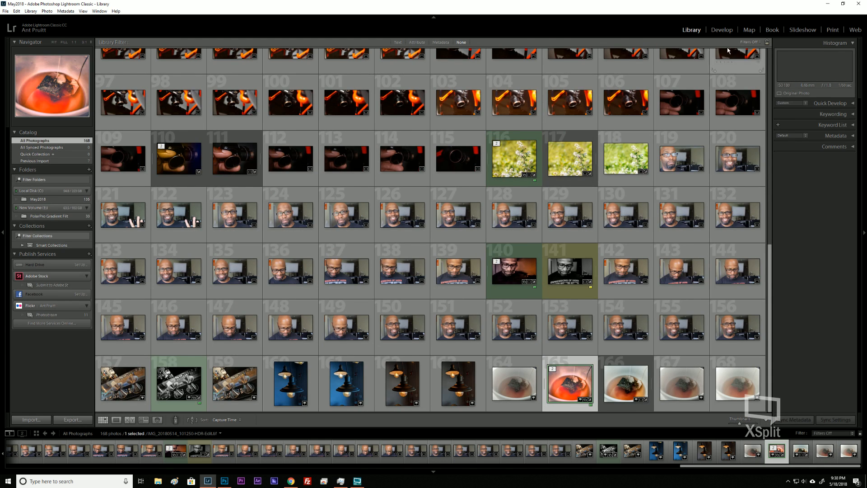
click(723, 31)
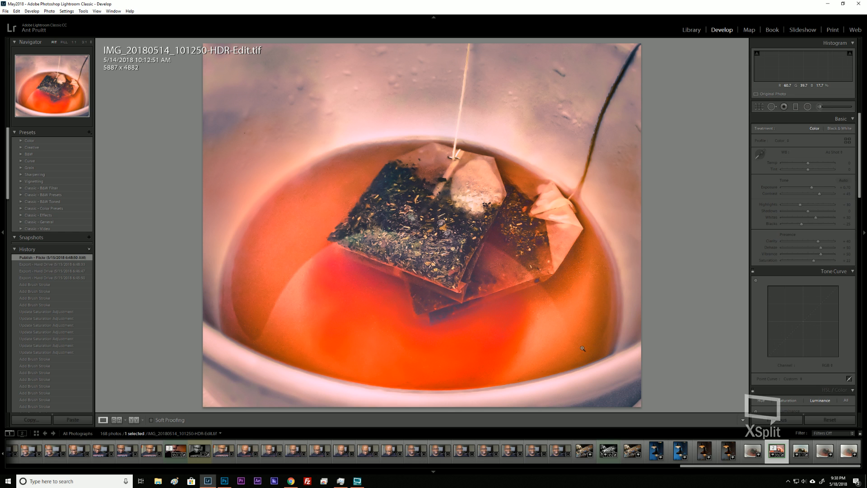
Select all four hanging lamp photos in the Library grid and view them in the Develop module.
click(687, 30)
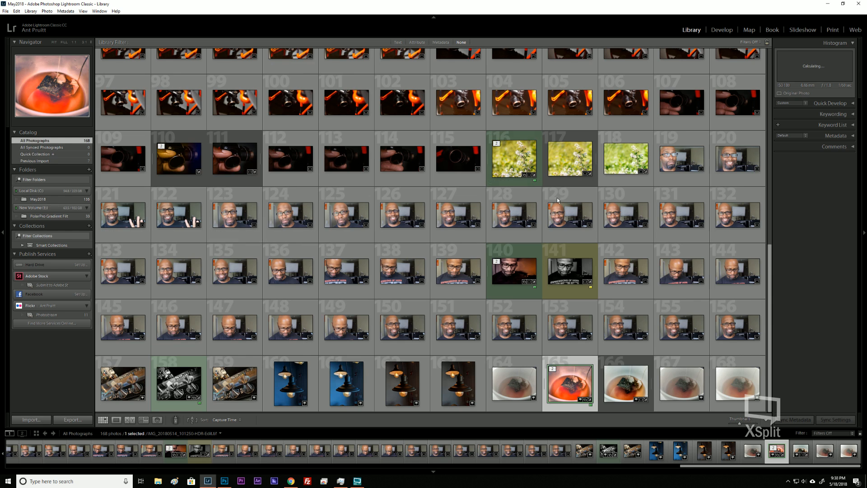
click(293, 384)
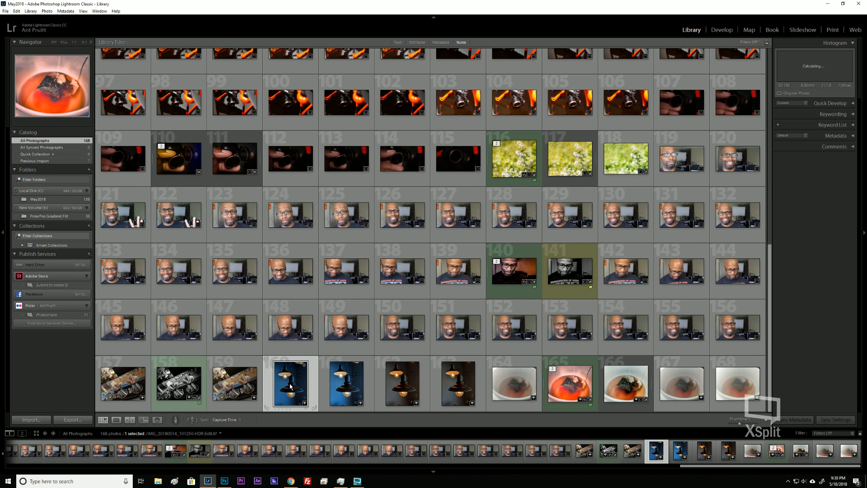
shift+click(451, 379)
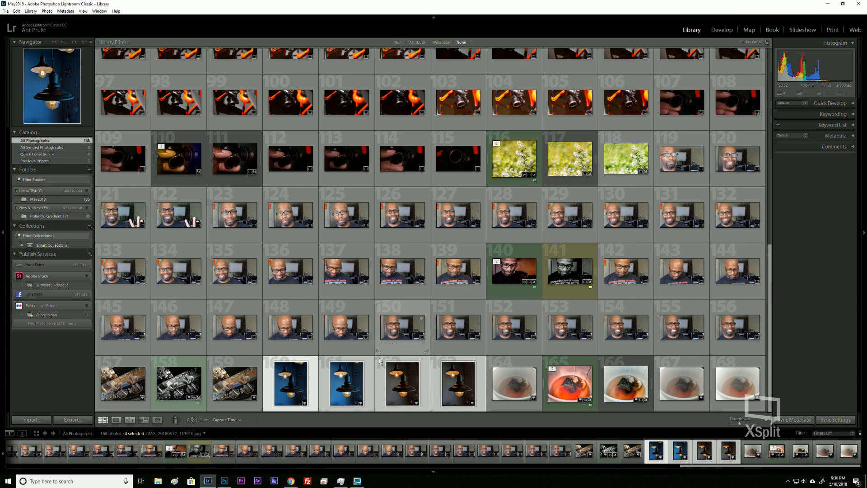
click(726, 31)
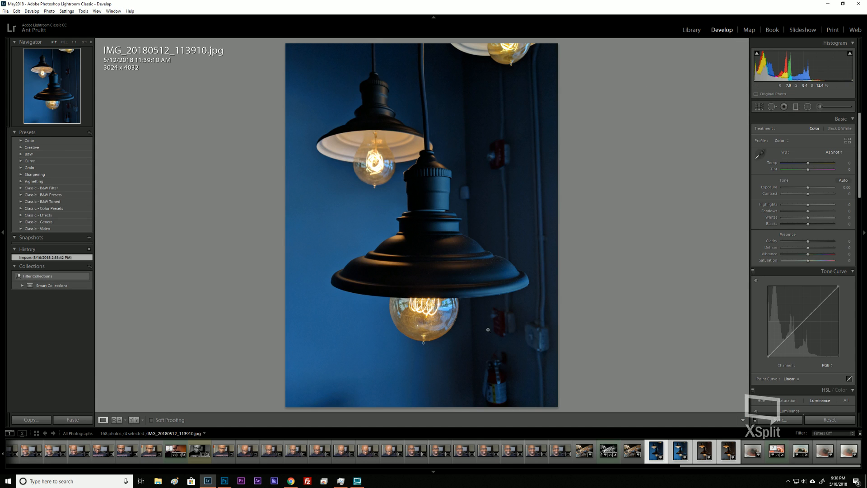
Compare the blue-toned lamp photos with the warmer ones at full view.
click(679, 453)
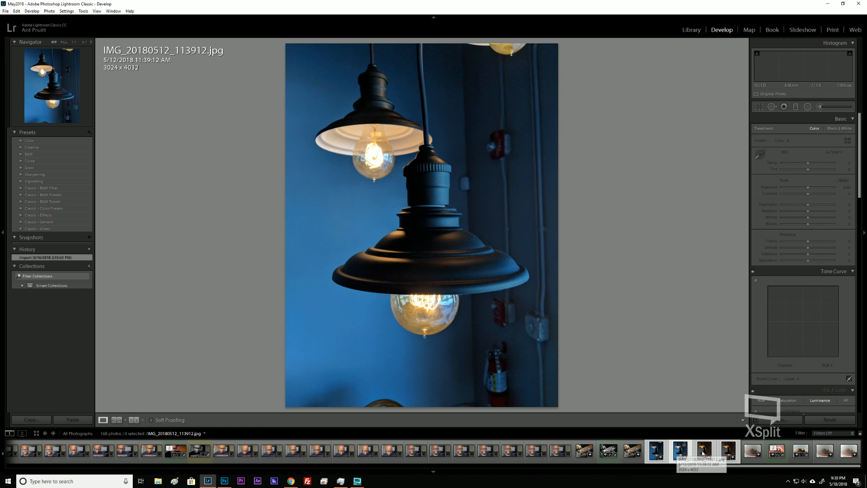
click(706, 453)
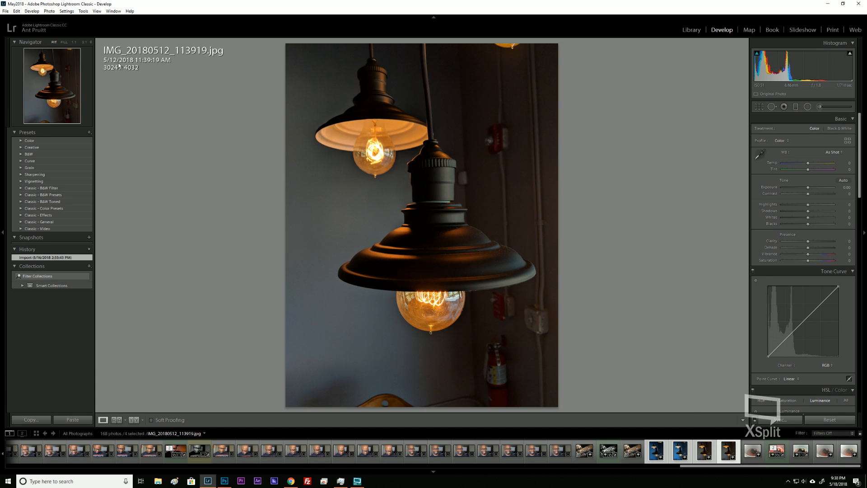
click(657, 452)
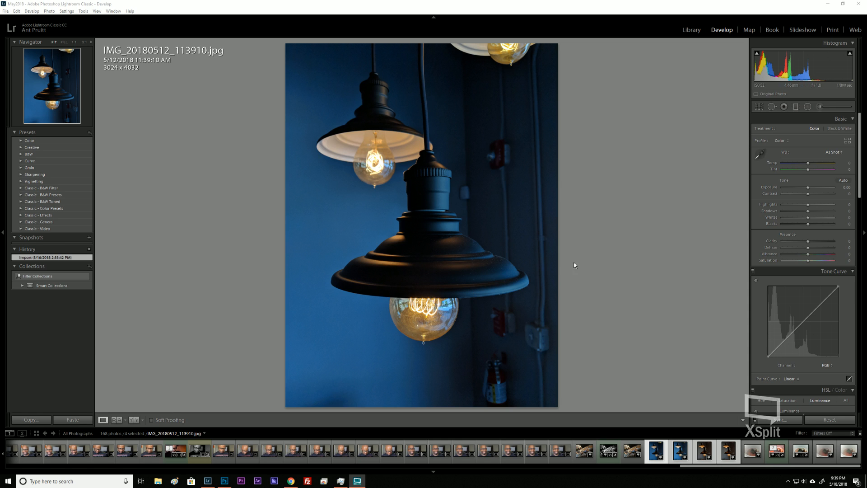
click(720, 452)
Turn on Remove Chromatic Aberration and Enable Profile Corrections for the lamp photo IMG_20180512_113912.jpg.
click(680, 451)
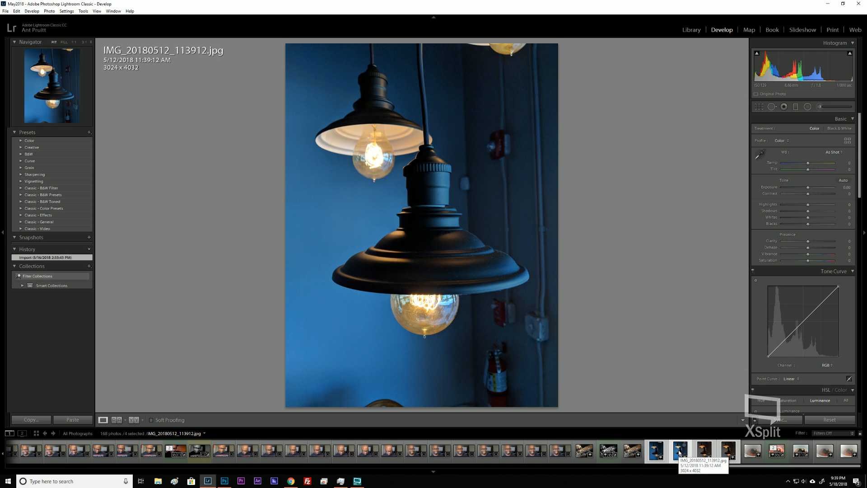
scroll(758, 326, down, 10)
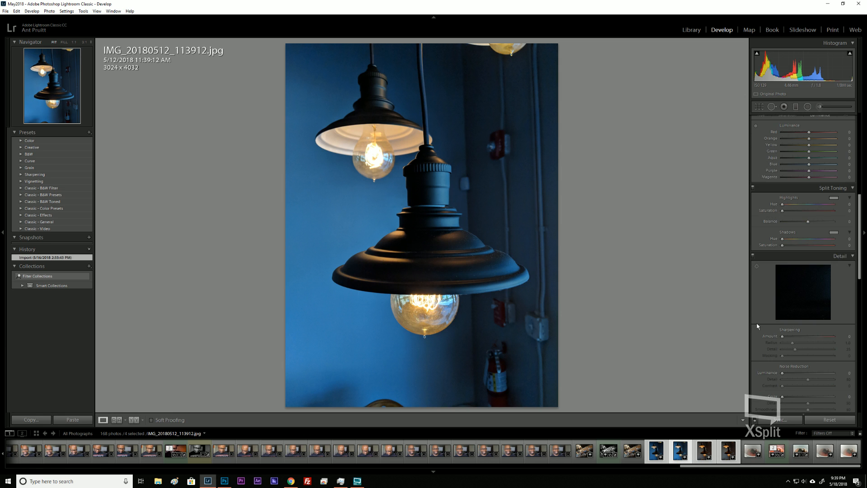
click(757, 298)
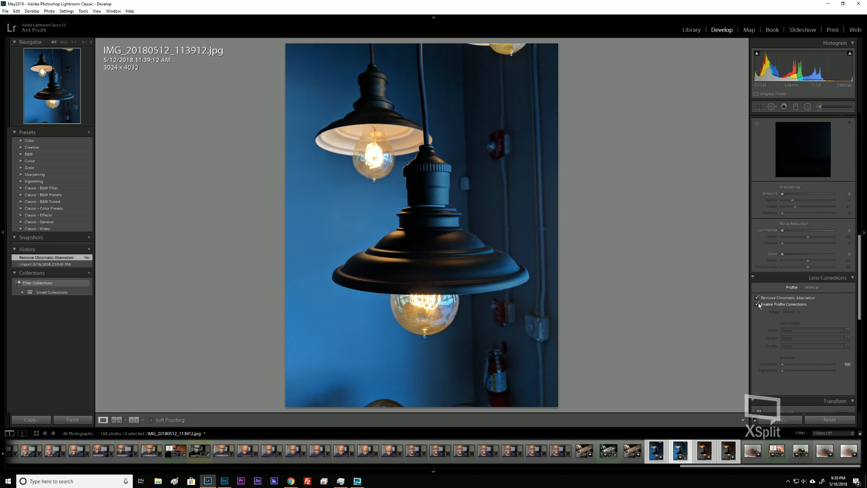
click(757, 304)
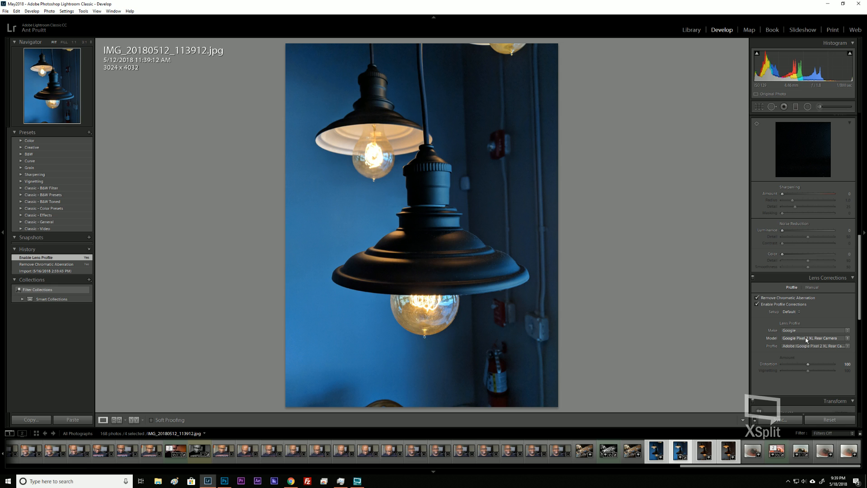
Compare the colours and lens corrections of lamp photos IMG_20180512_113910.jpg, 113912.jpg and 113918.jpg, ending on the first.
key(ctrl)
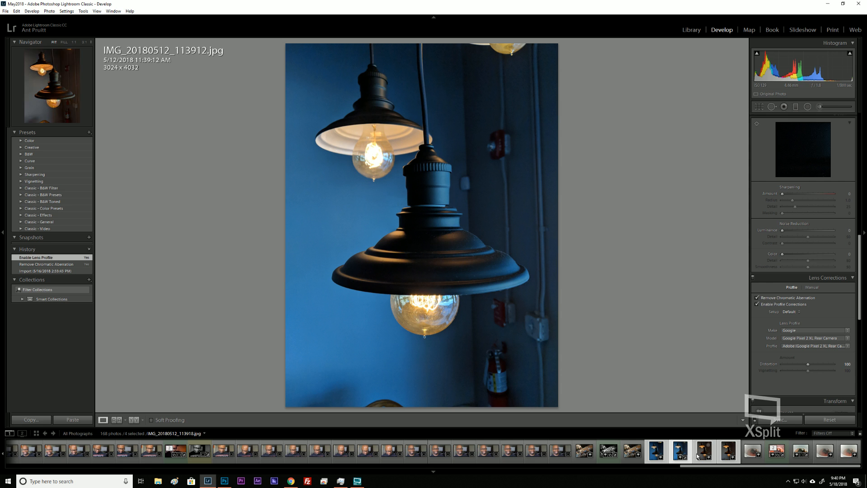
click(678, 451)
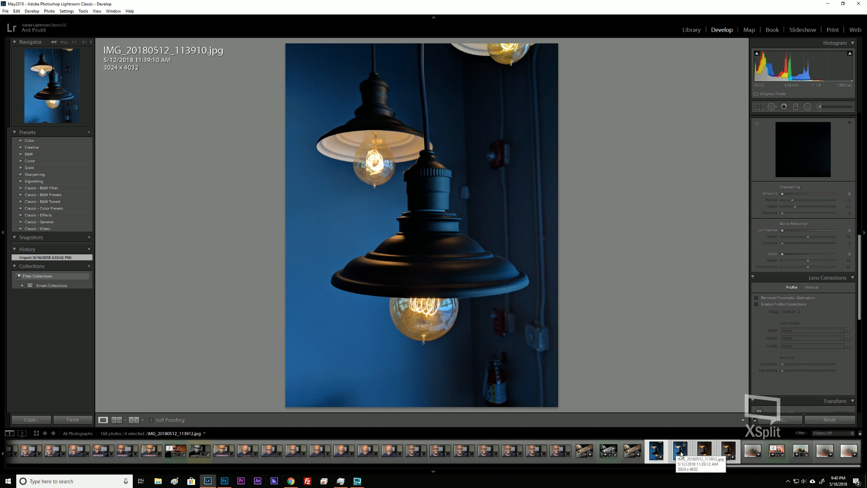
click(699, 454)
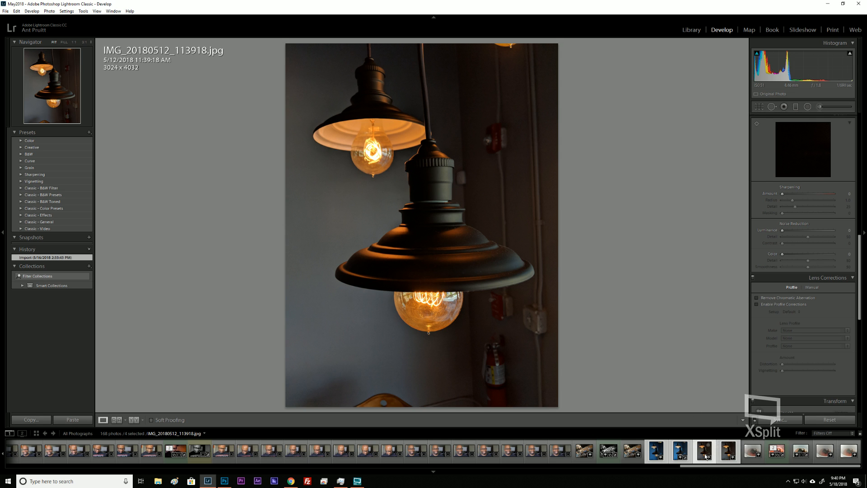
click(657, 450)
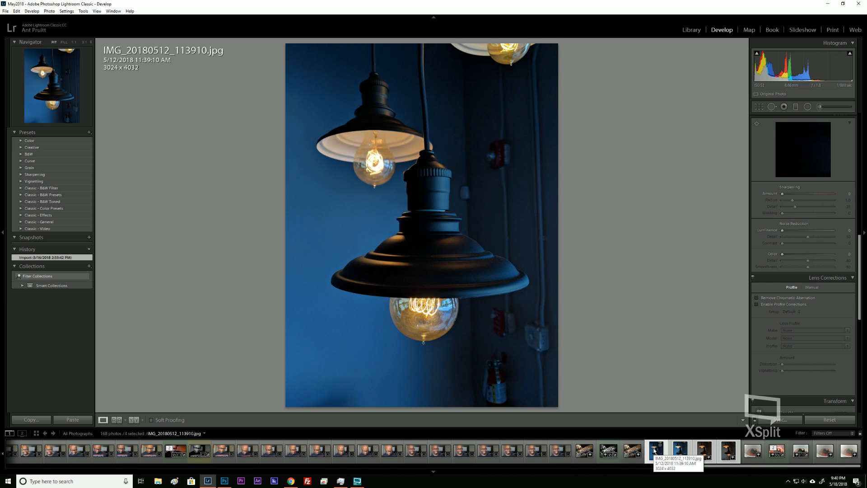
click(676, 451)
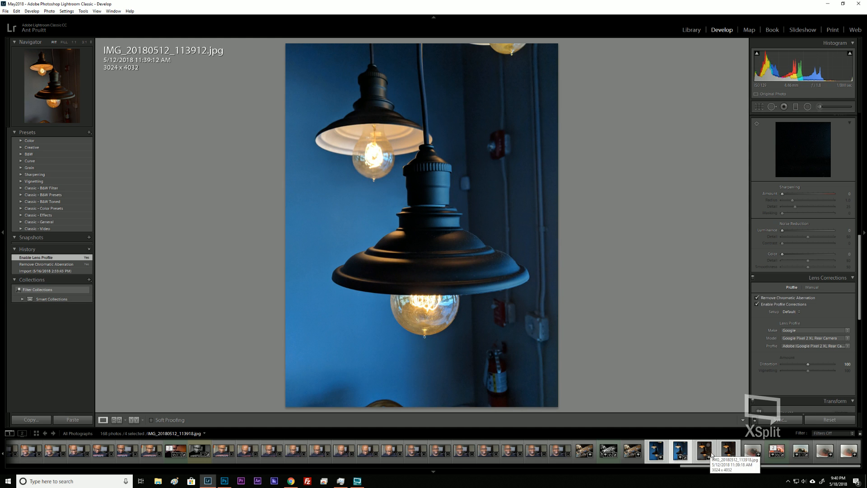
click(705, 452)
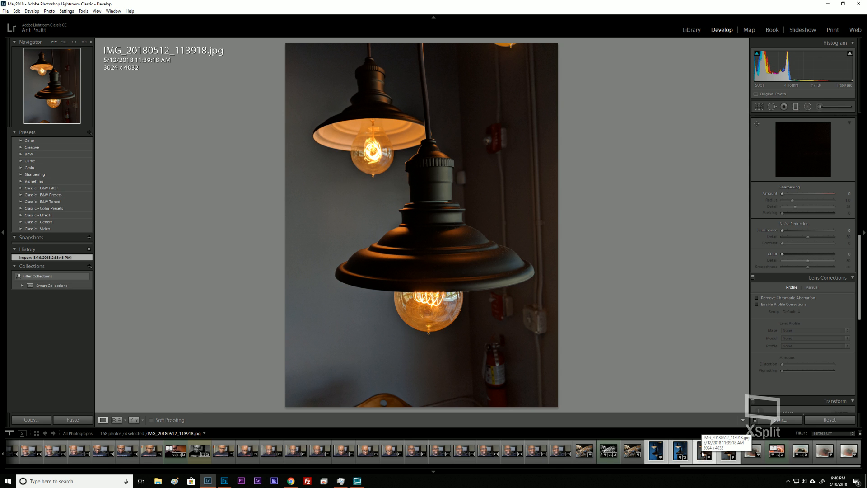
click(662, 453)
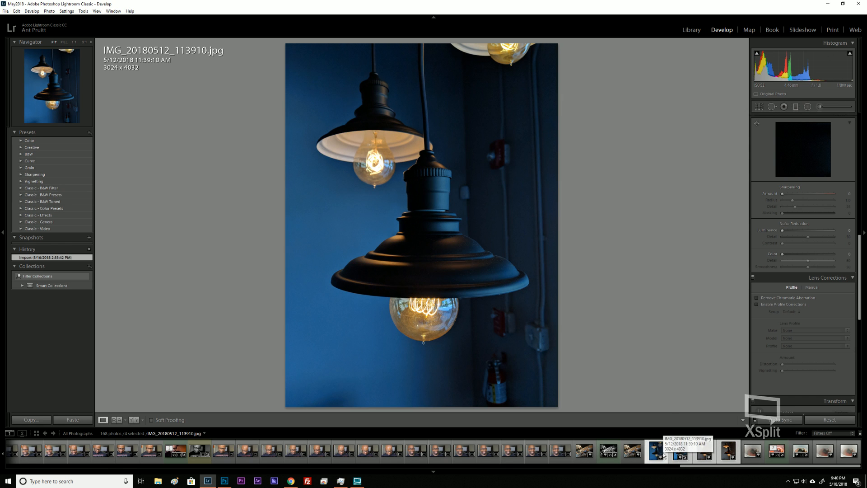
Clear the group selection in the Library and open only the first blue lamp photo in the Develop module.
click(691, 29)
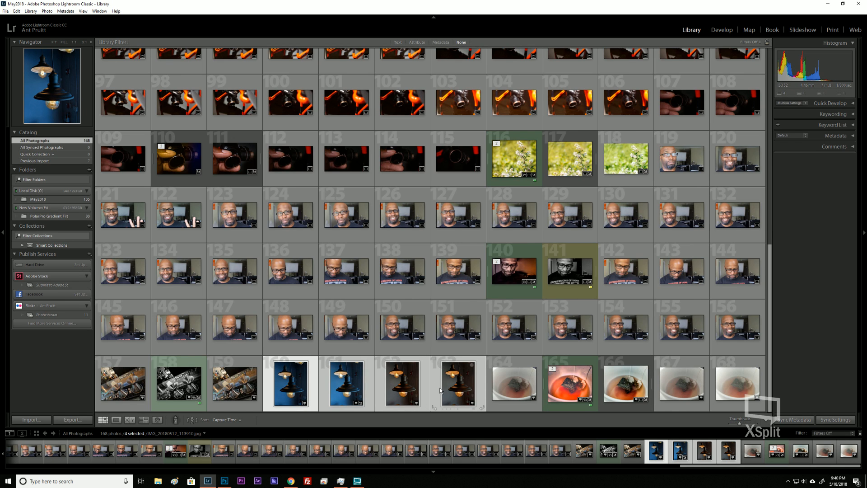
click(440, 390)
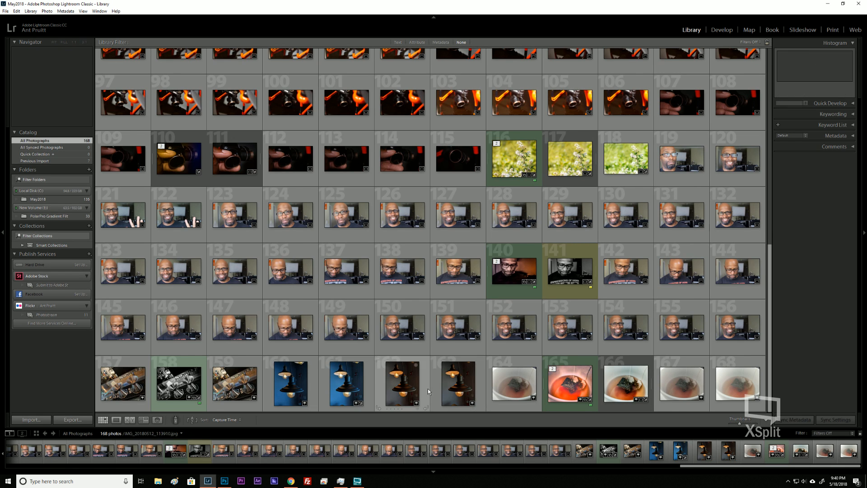
click(271, 382)
click(718, 30)
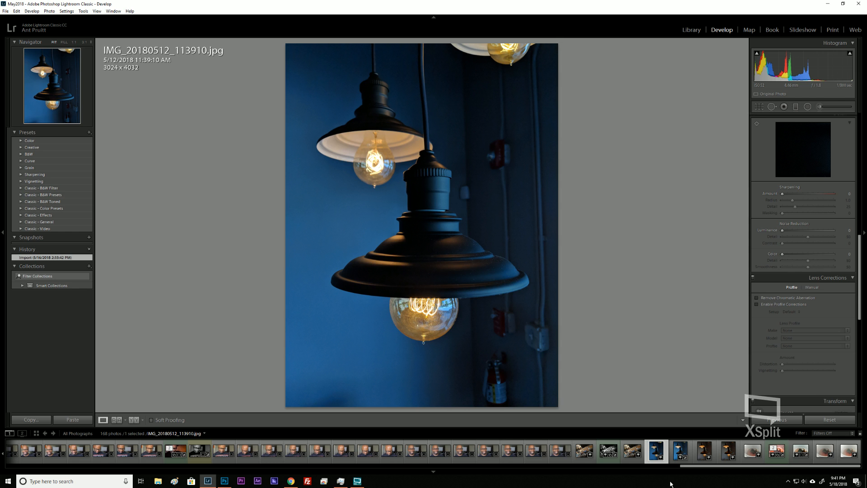
Turn on Remove Chromatic Aberration and Enable Profile Corrections for the lamp photo IMG_20180512_113910.jpg.
click(701, 456)
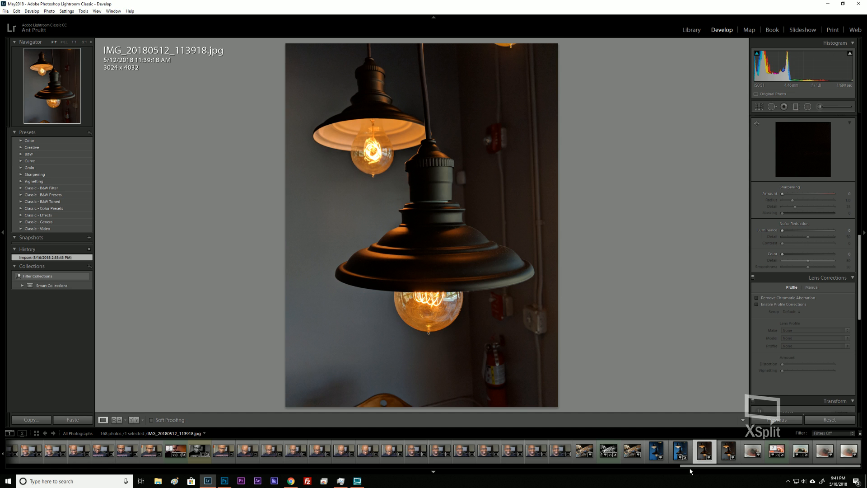
click(656, 451)
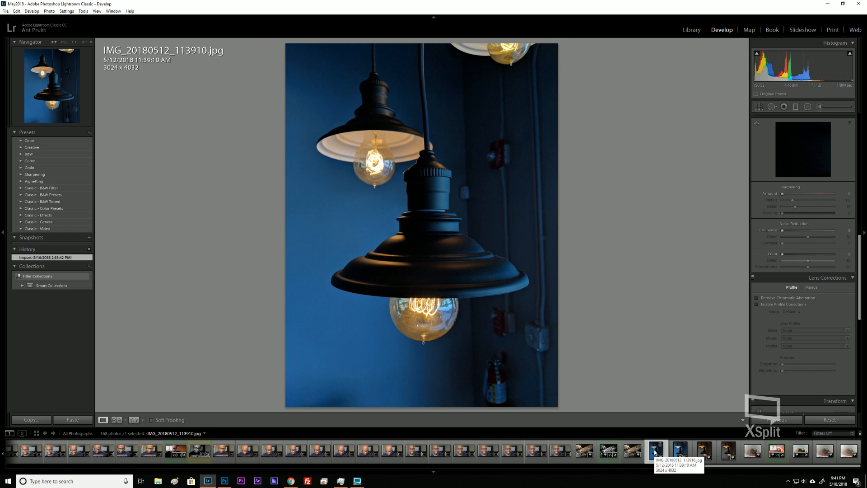
click(761, 172)
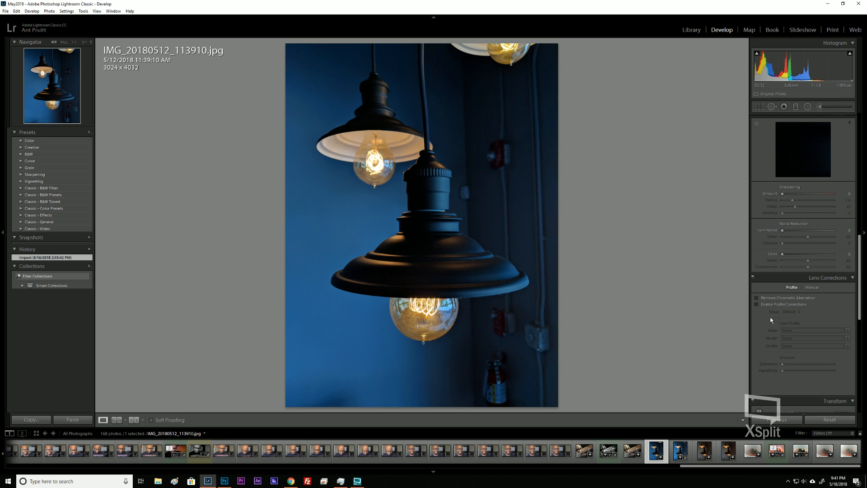
click(765, 299)
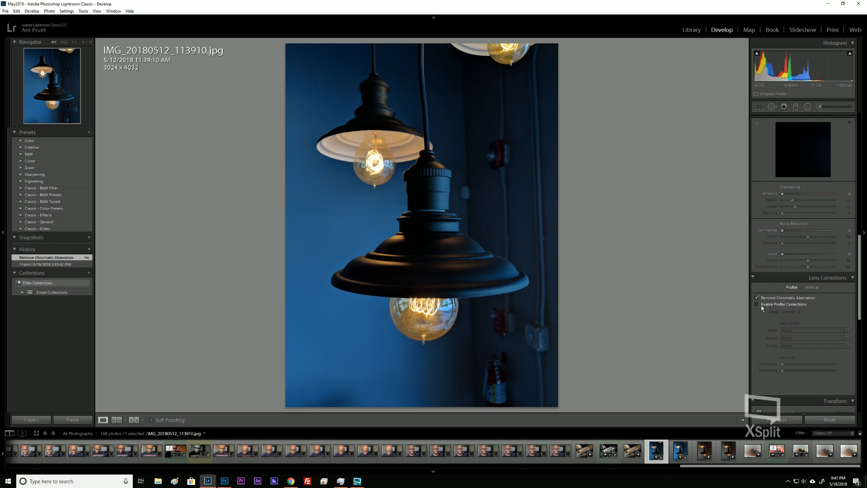
click(760, 305)
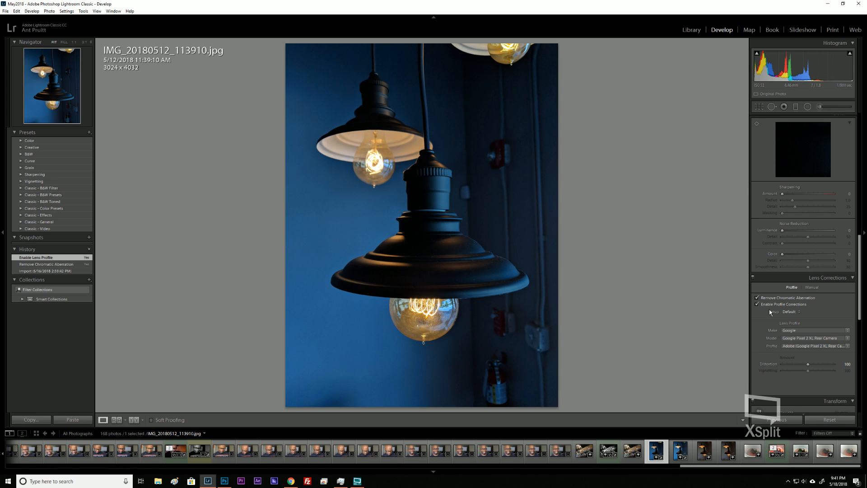
Try Dehaze at +75 and -100 on the blue lamp photo and settle on +18.
scroll(772, 307, up, 10)
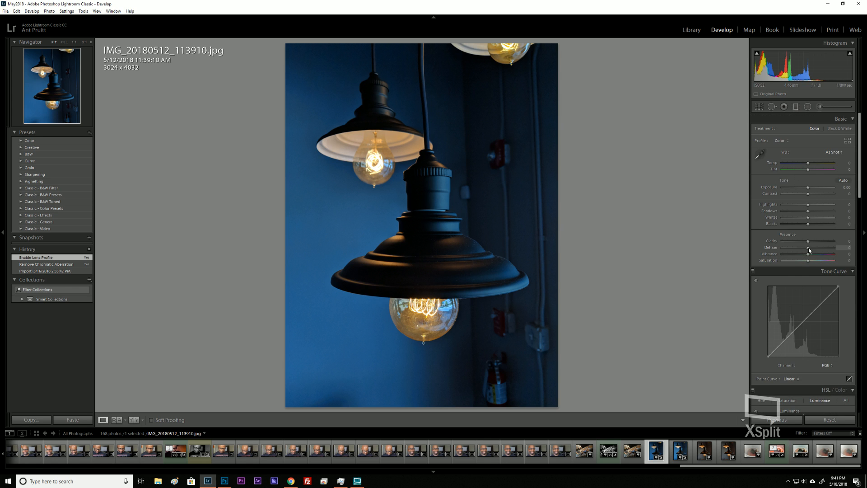
click(808, 247)
scroll(810, 247, up, 10)
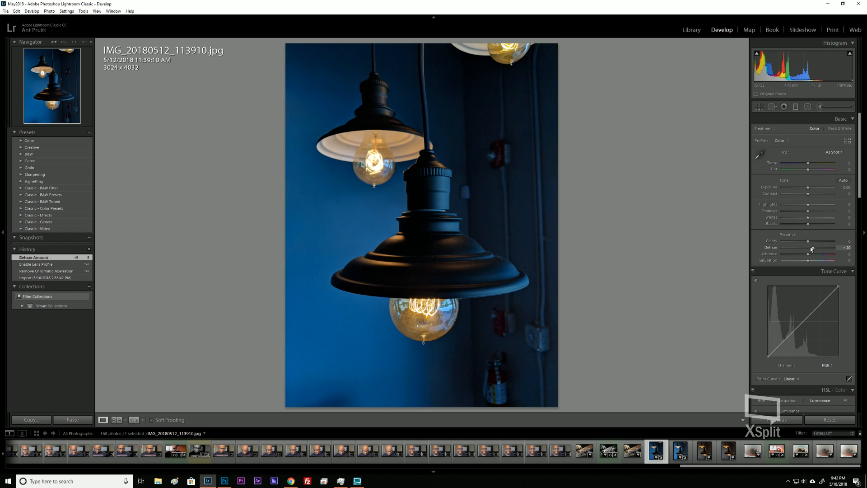
scroll(810, 247, up, 4)
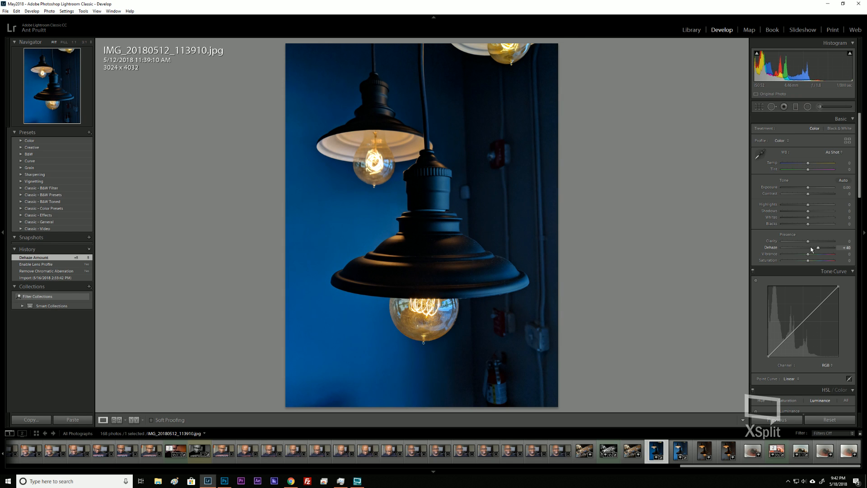
scroll(812, 246, up, 2)
scroll(812, 247, up, 1)
scroll(811, 248, down, 2)
scroll(811, 247, up, 4)
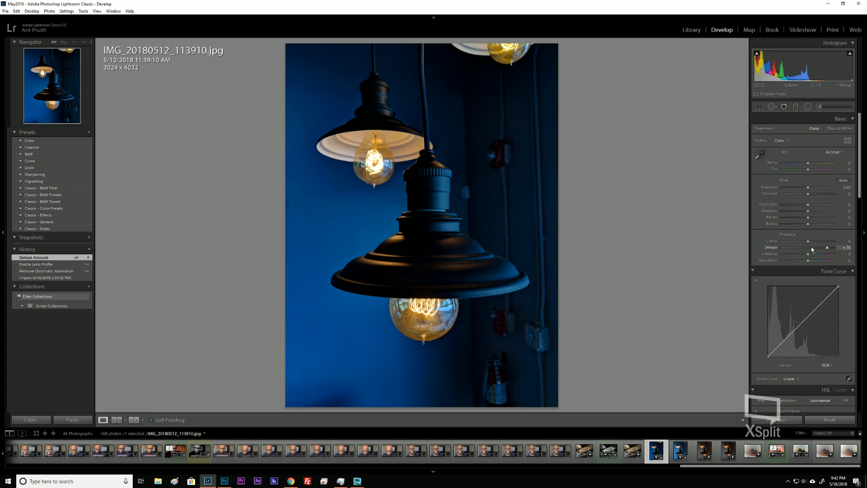
drag(826, 248, 782, 249)
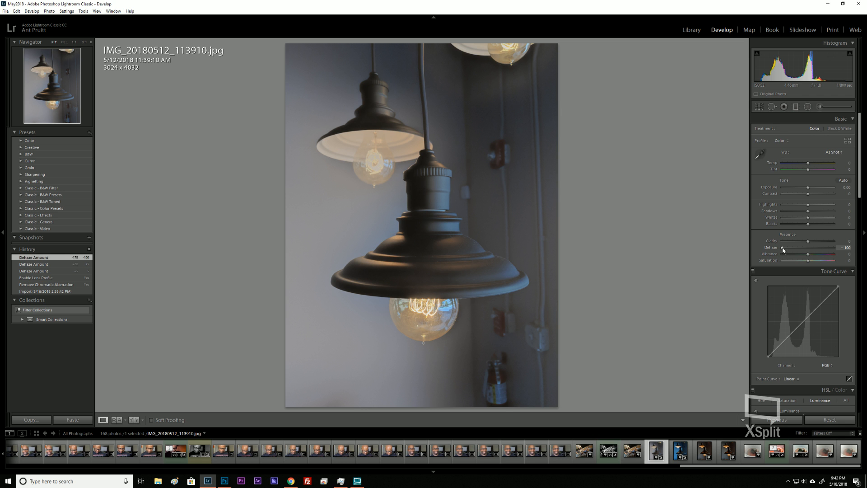
drag(783, 249, 813, 248)
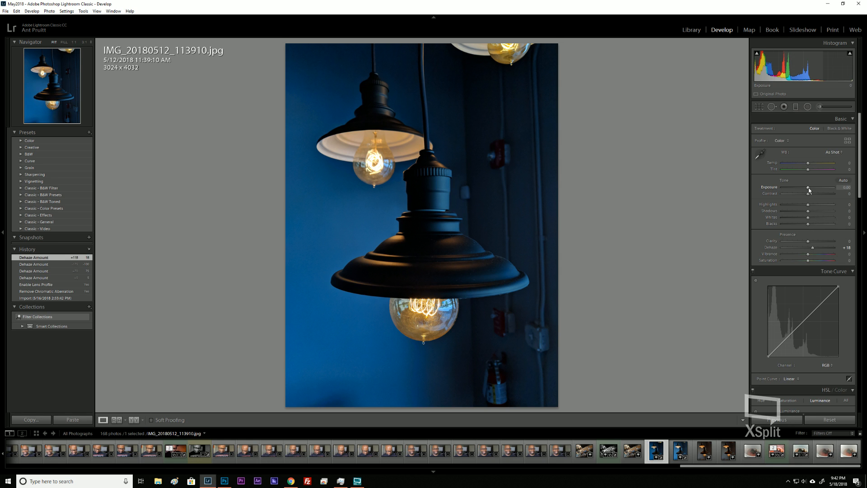
Raise the Exposure of the blue lamp photo to +0.90.
scroll(809, 189, up, 10)
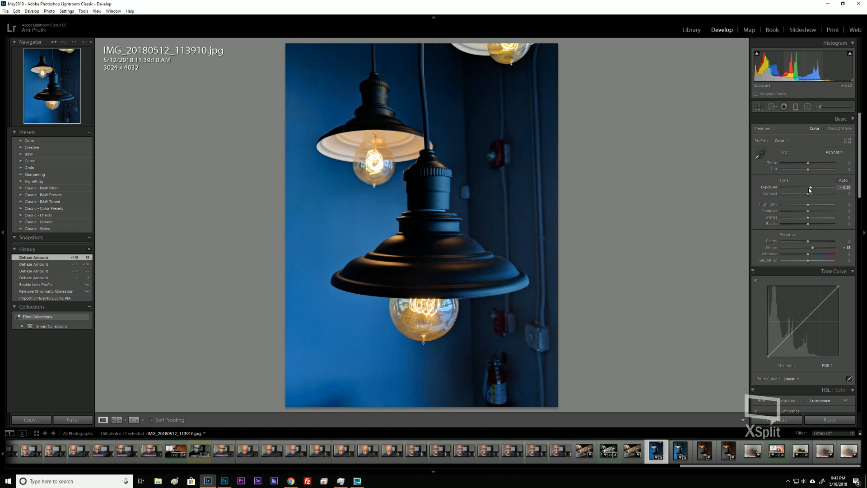
scroll(809, 190, up, 2)
scroll(809, 190, up, 4)
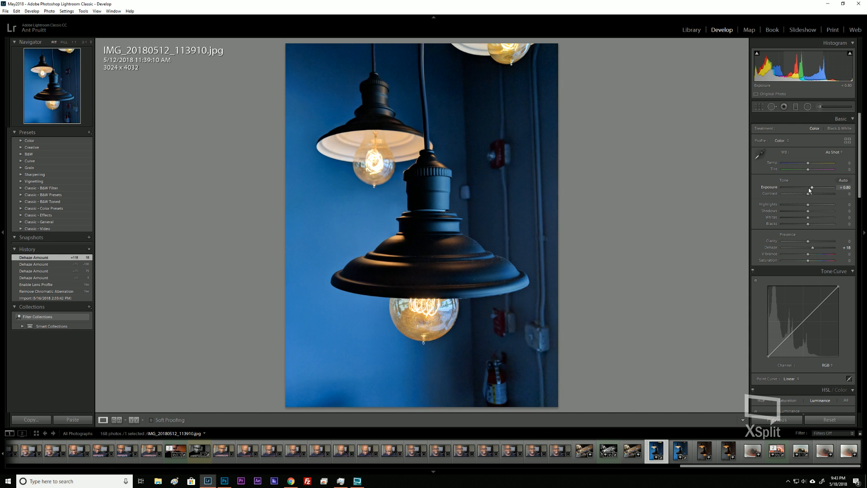
scroll(809, 190, up, 2)
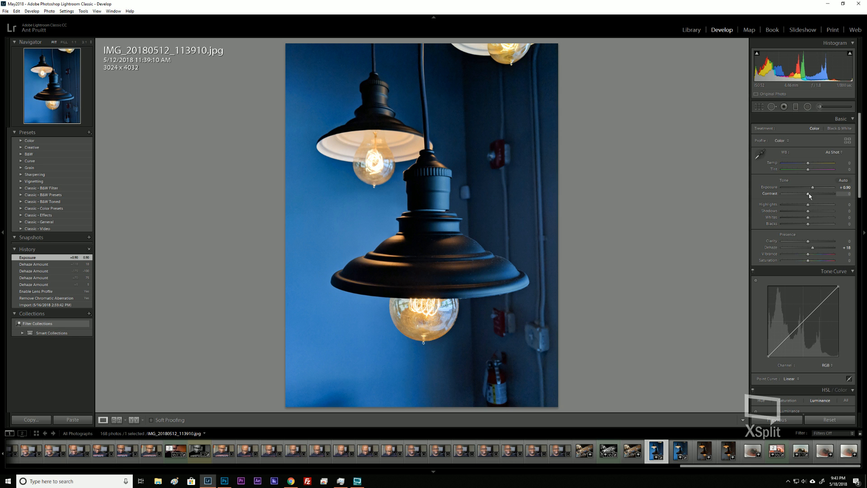
Increase the Contrast of the blue lamp photo to +33 and check the highlight end of the histogram.
scroll(810, 196, up, 6)
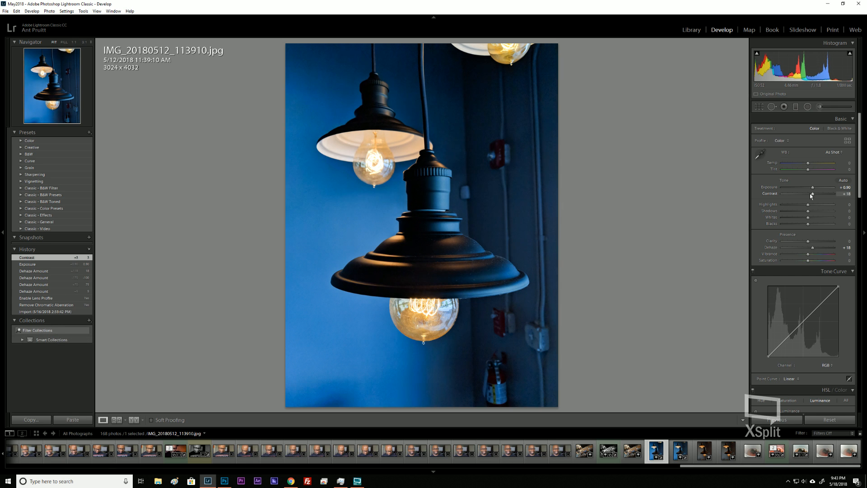
scroll(810, 194, up, 3)
scroll(809, 193, up, 2)
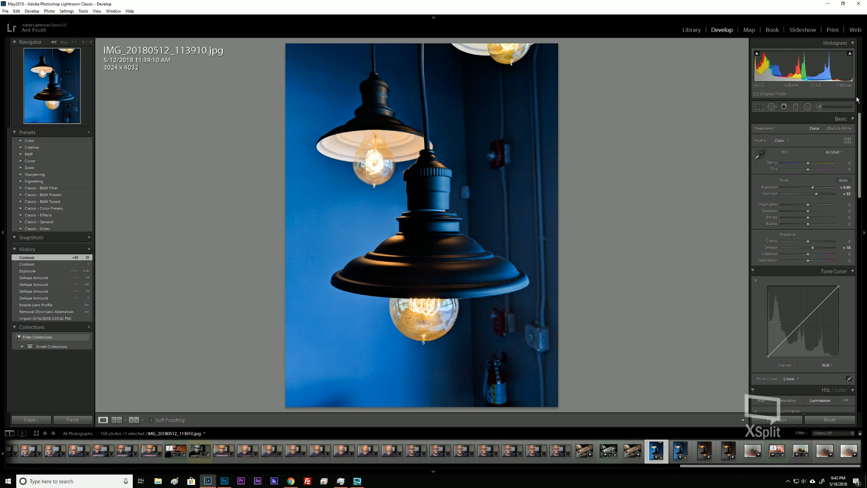
click(849, 71)
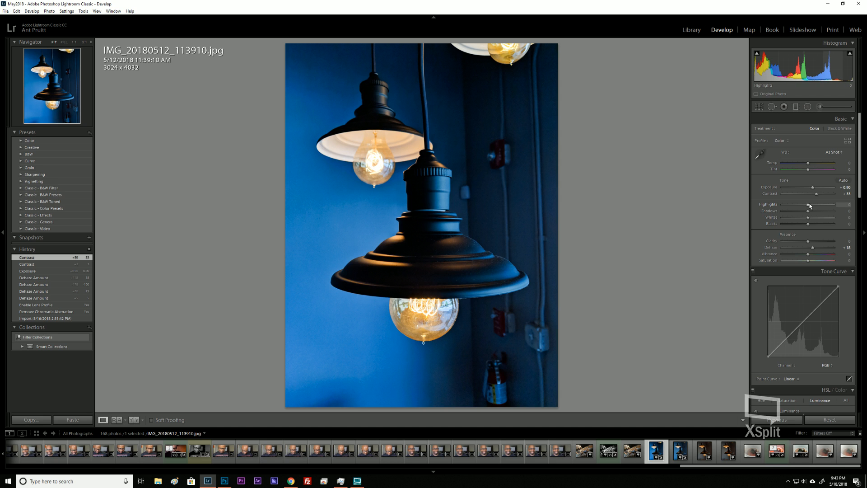
Lower the Highlights of the blue lamp photo to -62.
scroll(810, 204, down, 5)
scroll(810, 204, down, 1)
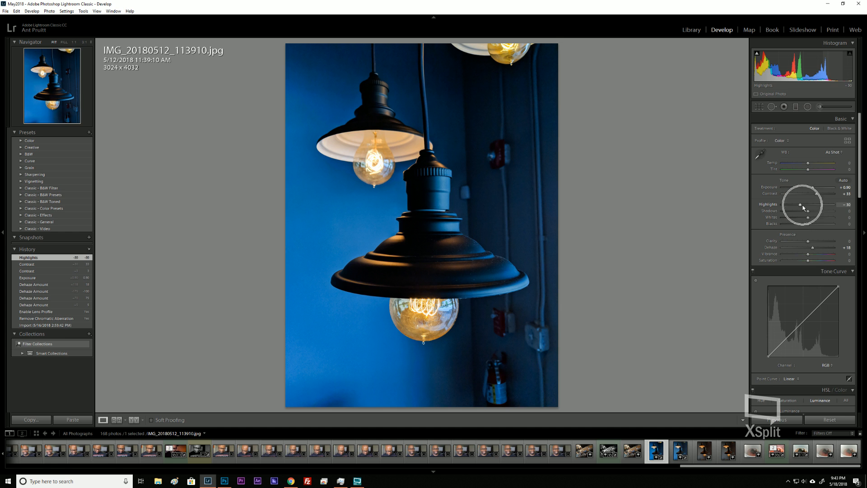
drag(803, 205, 796, 205)
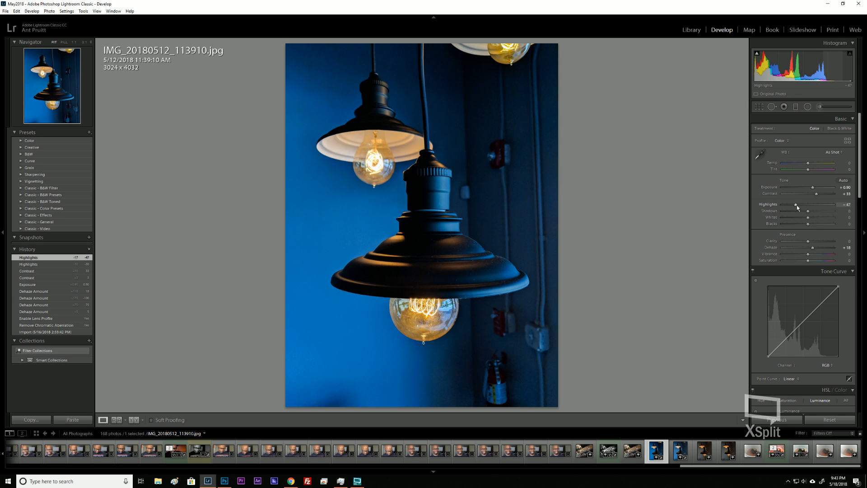
mouse_move(796, 206)
mouse_down()
mouse_move(817, 207)
mouse_move(793, 206)
mouse_up()
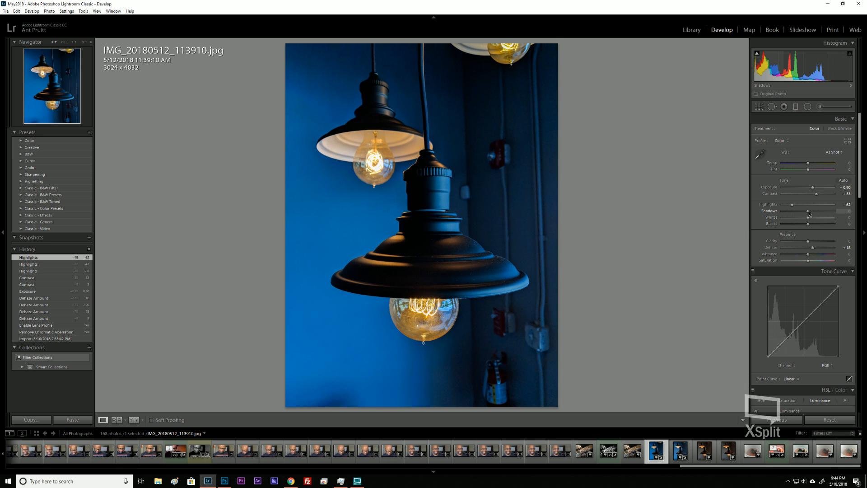
Try Shadows at +70 on the lamp photo and reset the adjustment to 0.
drag(808, 211, 825, 215)
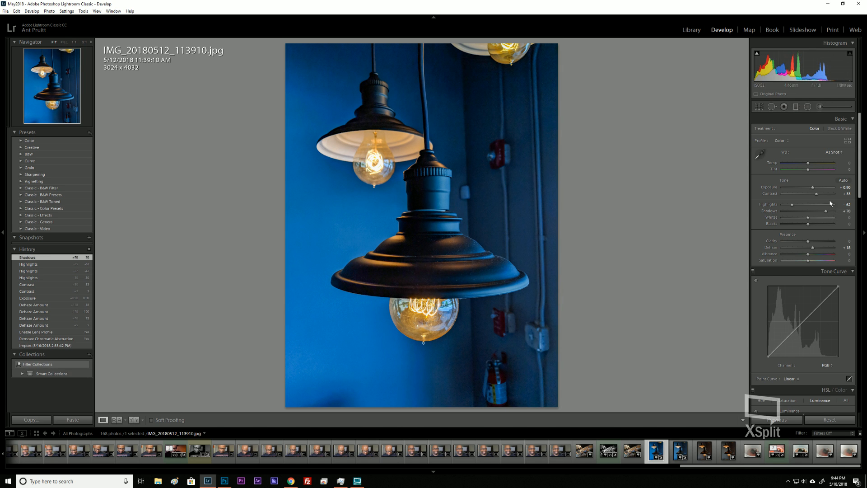
double_click(826, 213)
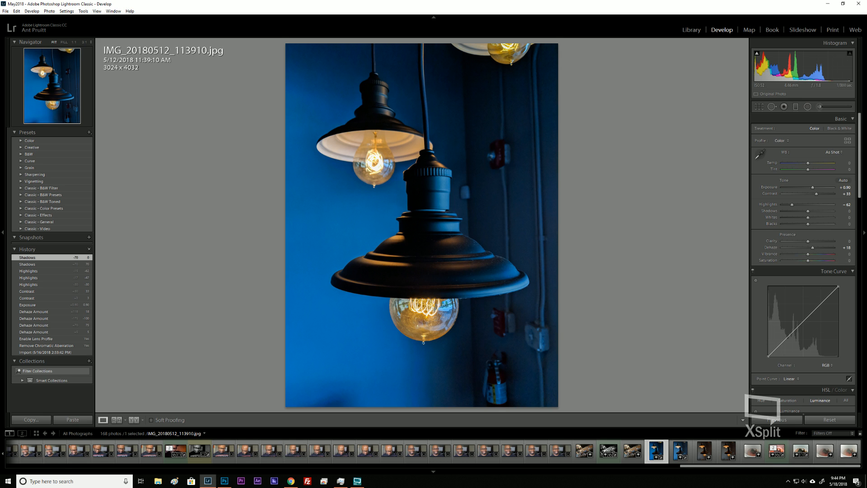
Test different Blacks settings on the lamp photo, including 0 and -75, and set Blacks to -33.
click(809, 224)
mouse_move(810, 223)
mouse_down()
mouse_move(792, 227)
mouse_move(809, 226)
mouse_up()
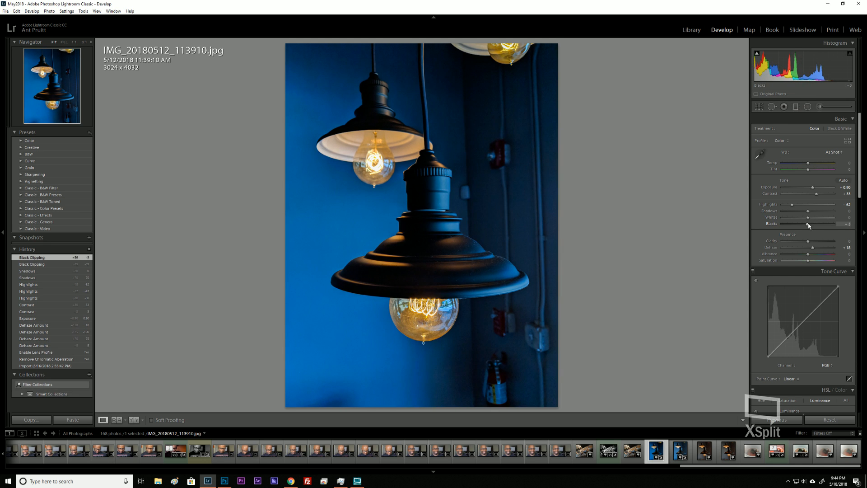
double_click(809, 226)
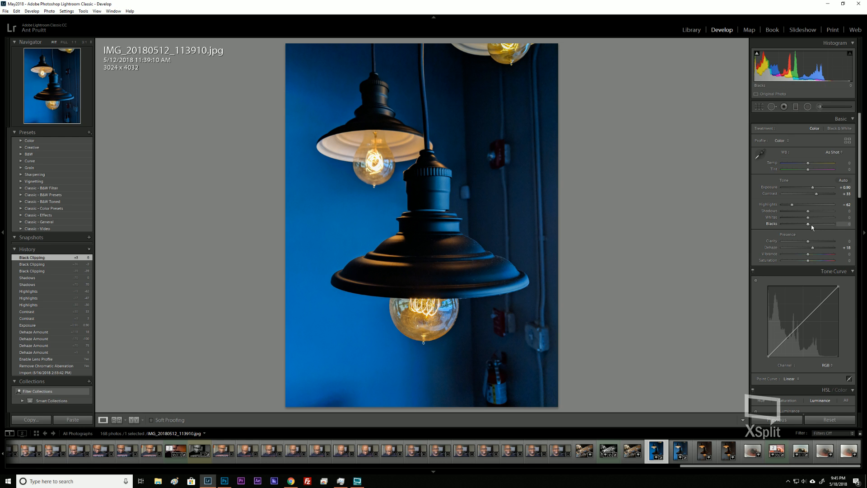
drag(809, 224, 789, 224)
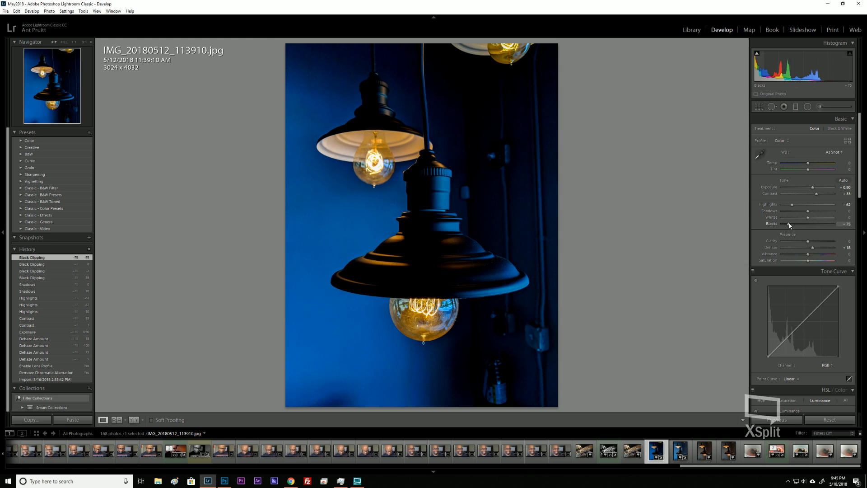
drag(789, 223, 799, 223)
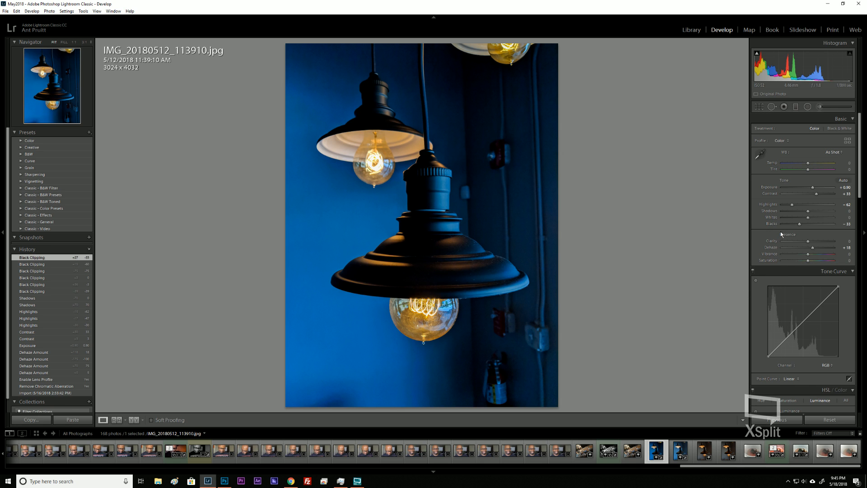
Try Clarity at +100, -100 and +57 on the lamp photo and bring it back down to +3.
scroll(773, 264, down, 3)
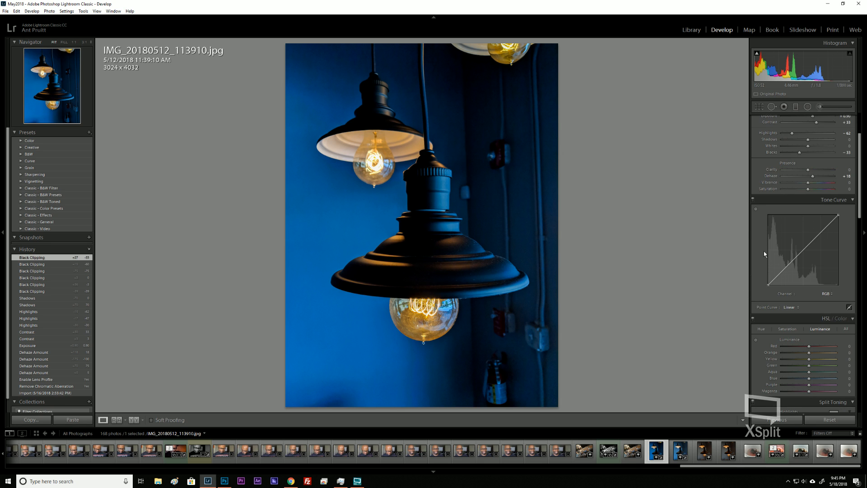
scroll(765, 254, up, 3)
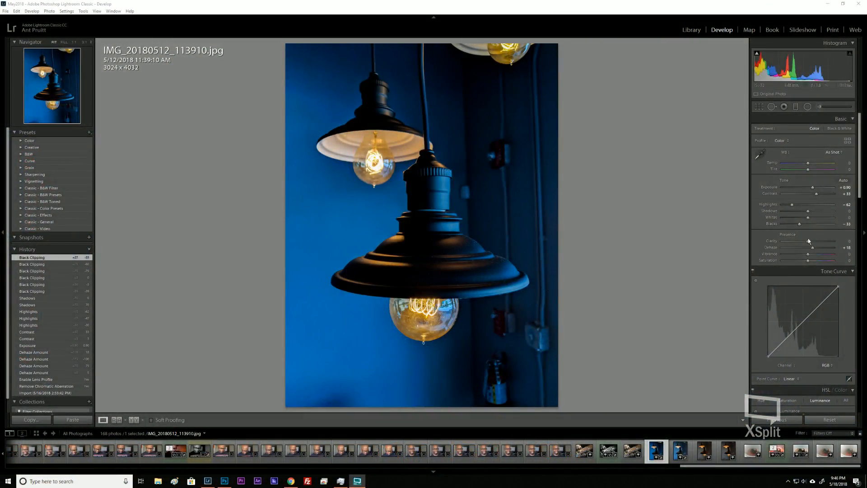
click(809, 242)
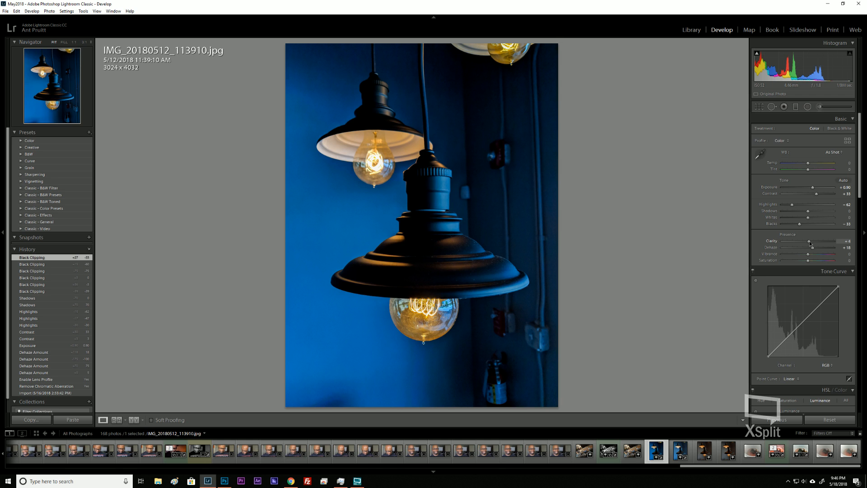
drag(813, 243, 835, 242)
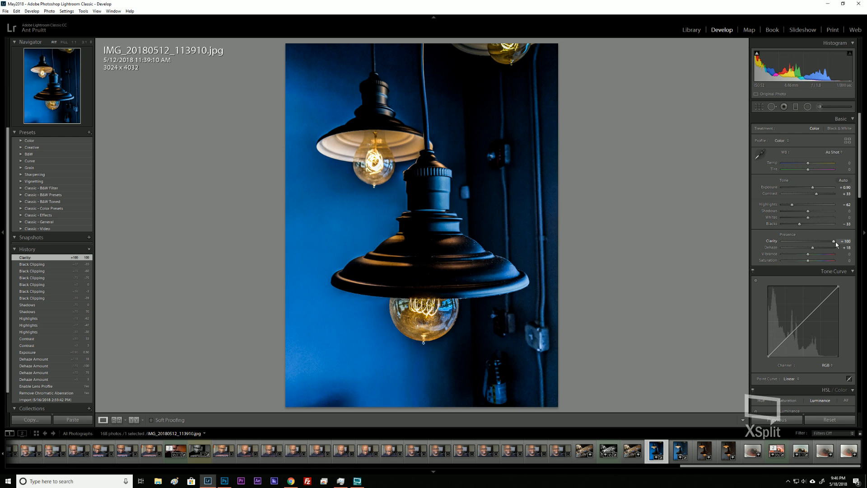
drag(834, 240, 759, 250)
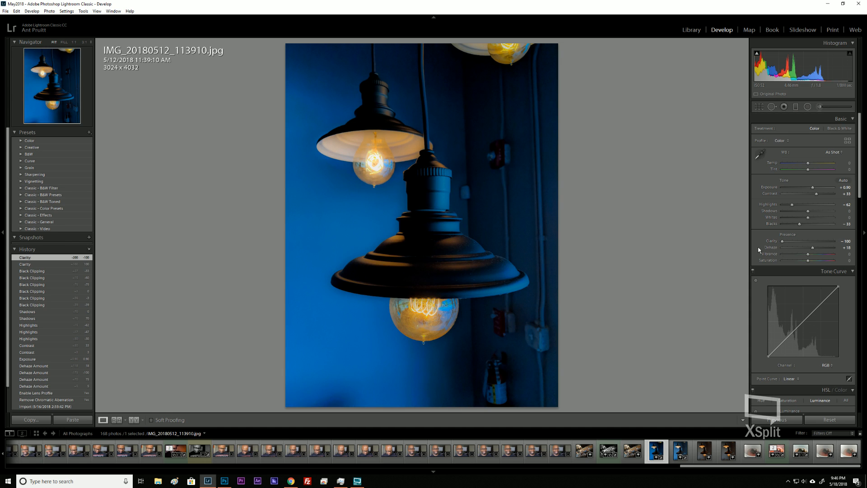
click(782, 242)
drag(782, 242, 823, 243)
click(806, 242)
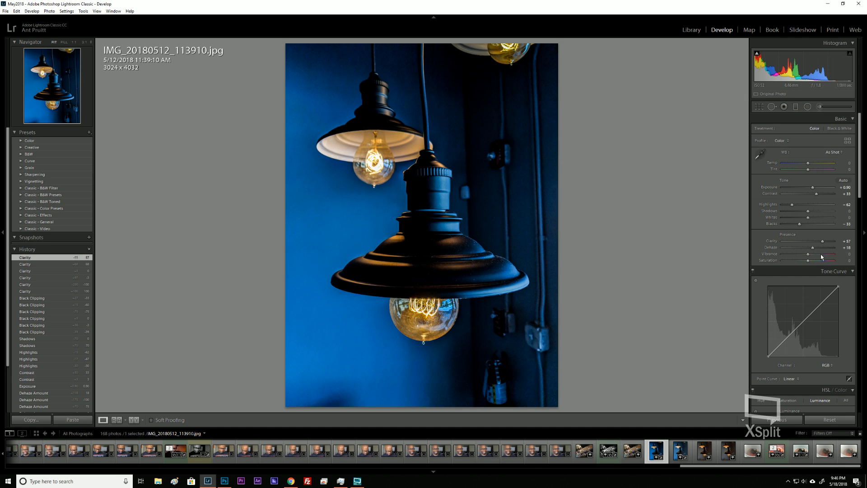
drag(823, 240, 809, 243)
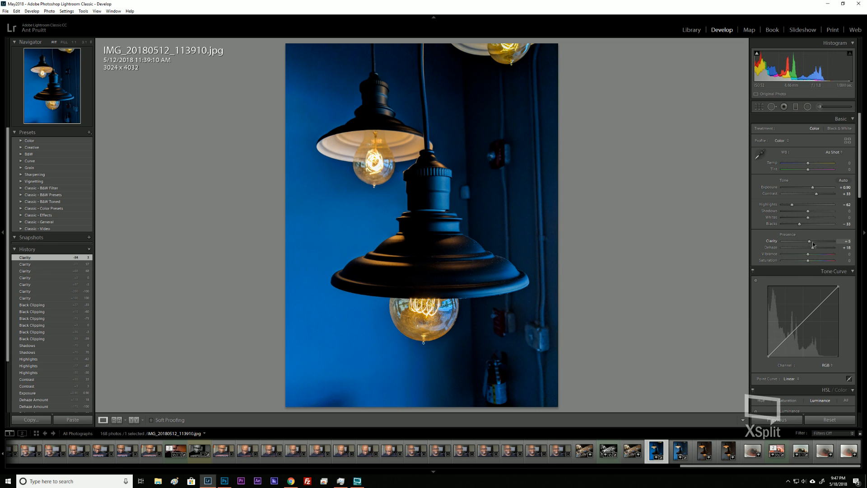
Try Clarity at +75 and examine the detail on the front lamp shade and bulb up close.
drag(813, 245, 828, 242)
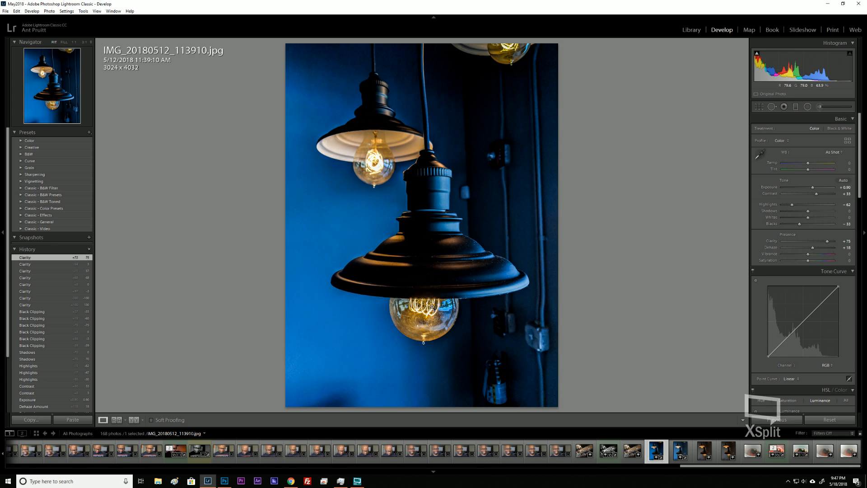
key(ctrl+equal)
key(ctrl+equal)
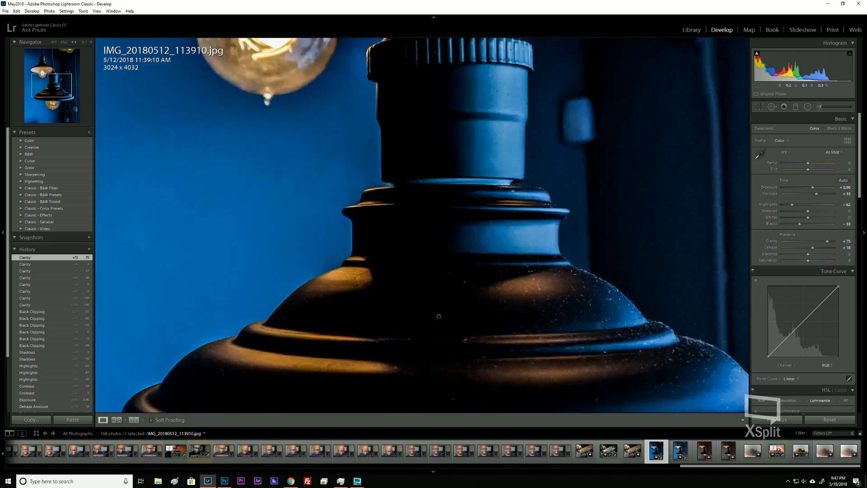
key(ctrl+minus)
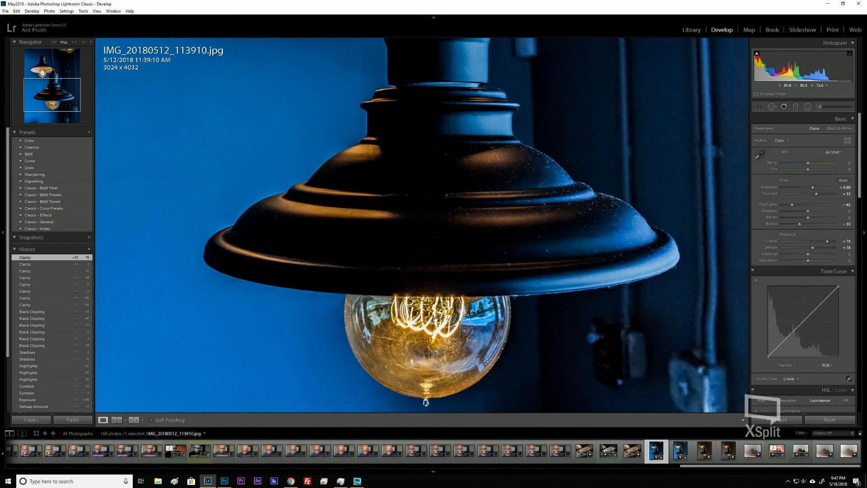
Reset Clarity to 0 for a close-up comparison, and set it to +80 for the lamp photo.
click(829, 242)
drag(828, 244, 814, 242)
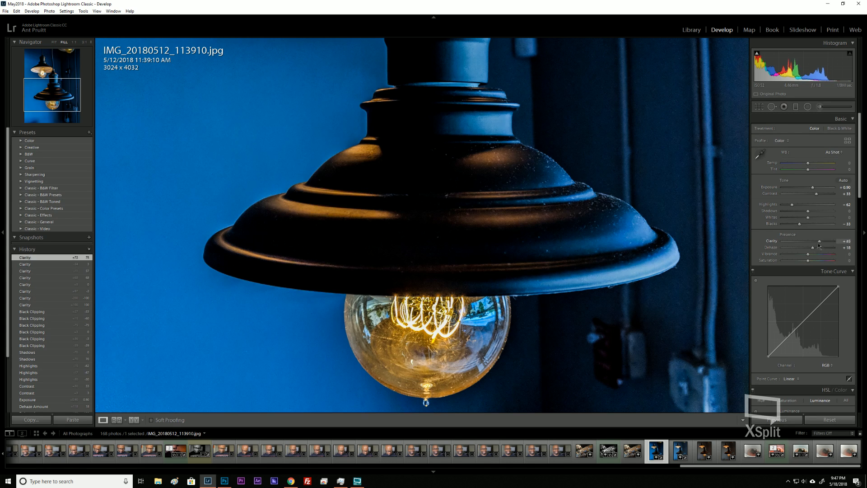
double_click(814, 242)
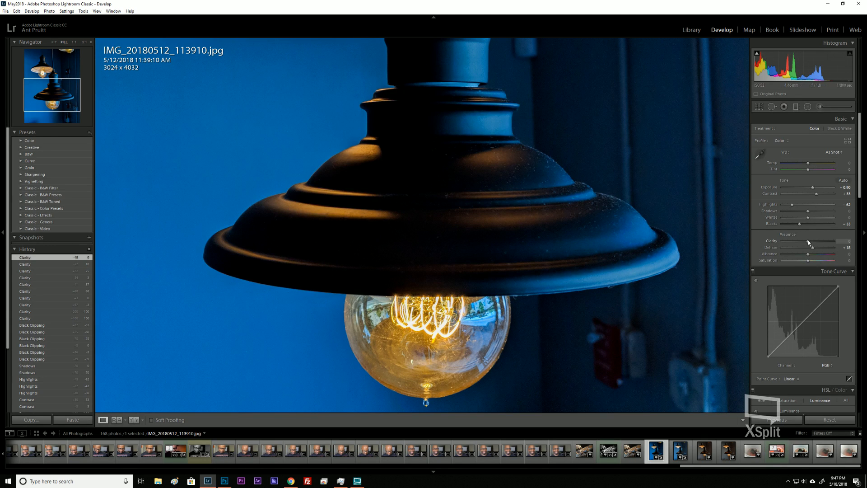
drag(811, 242, 830, 243)
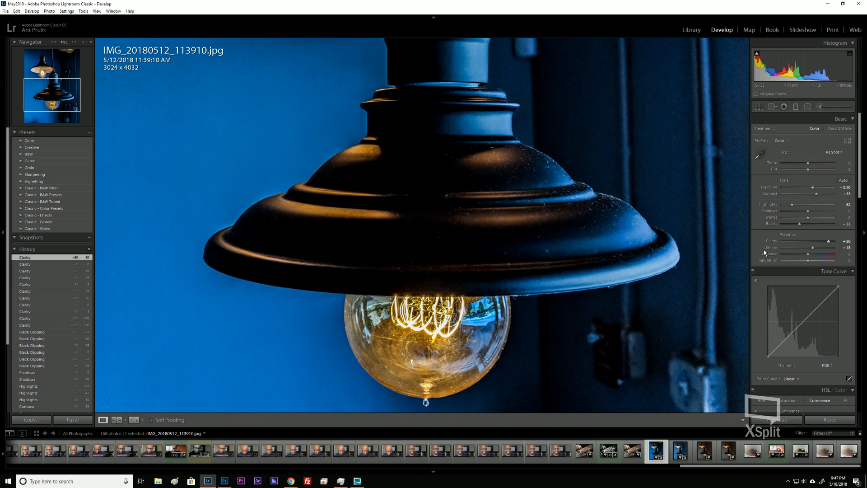
click(622, 257)
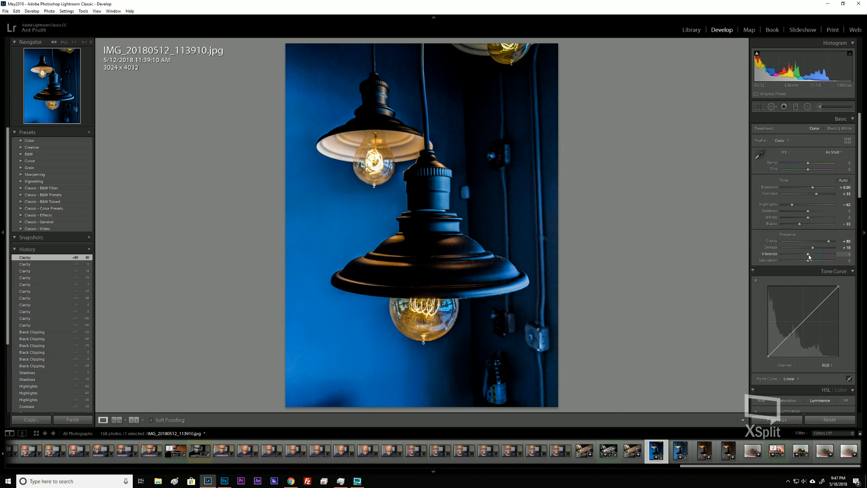
Increase the lamp photo's colour intensity with Vibrance at +14 and Saturation at +58.
drag(809, 254, 809, 254)
drag(809, 254, 812, 256)
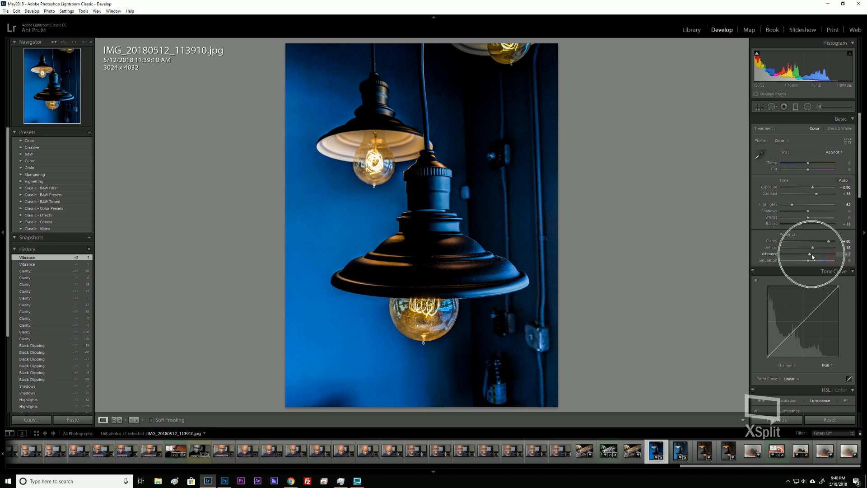
mouse_move(812, 257)
mouse_down()
mouse_move(829, 265)
mouse_move(820, 265)
mouse_up()
click(808, 261)
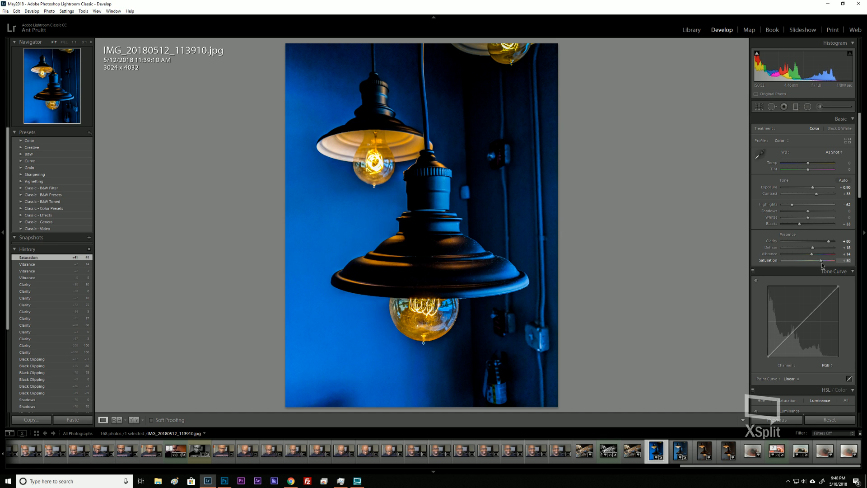
drag(823, 266, 825, 265)
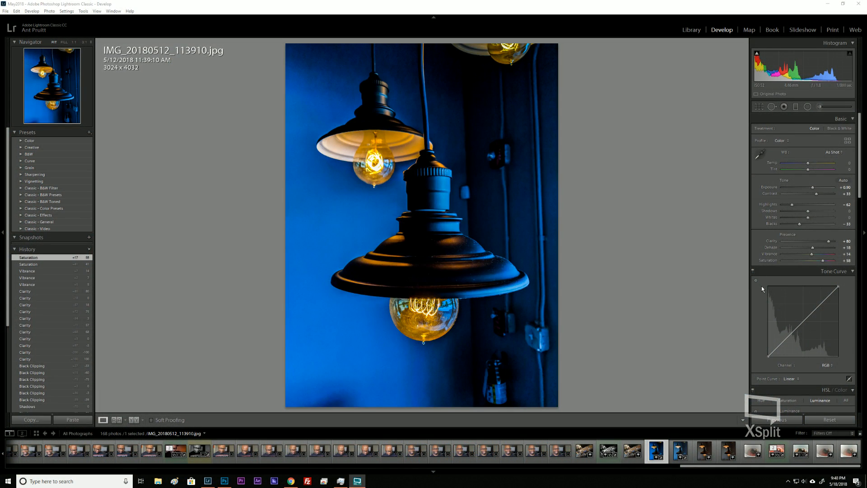
Try HSL luminance shifts on the wall colour, with Blue at -100, Aqua at +42 and Blue at -58.
scroll(762, 288, down, 6)
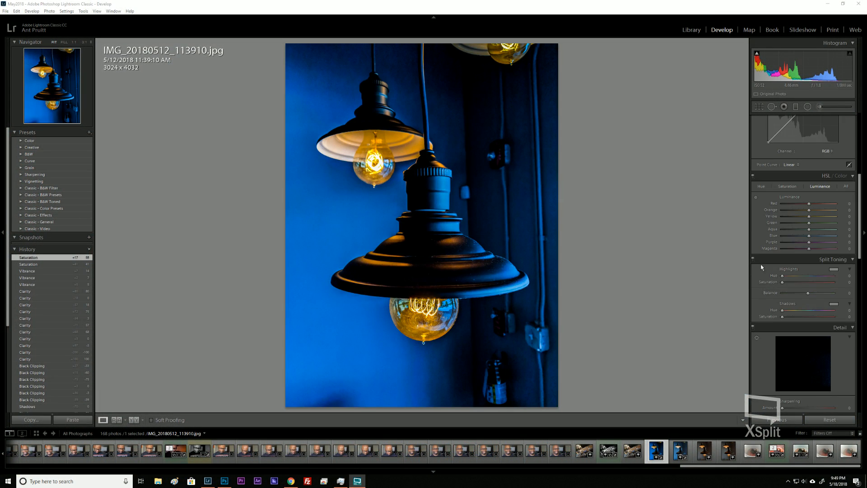
click(819, 192)
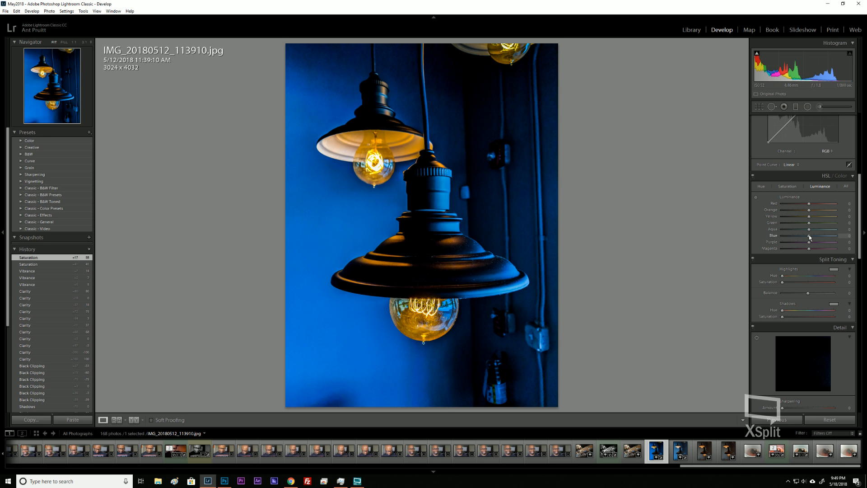
drag(809, 236, 779, 242)
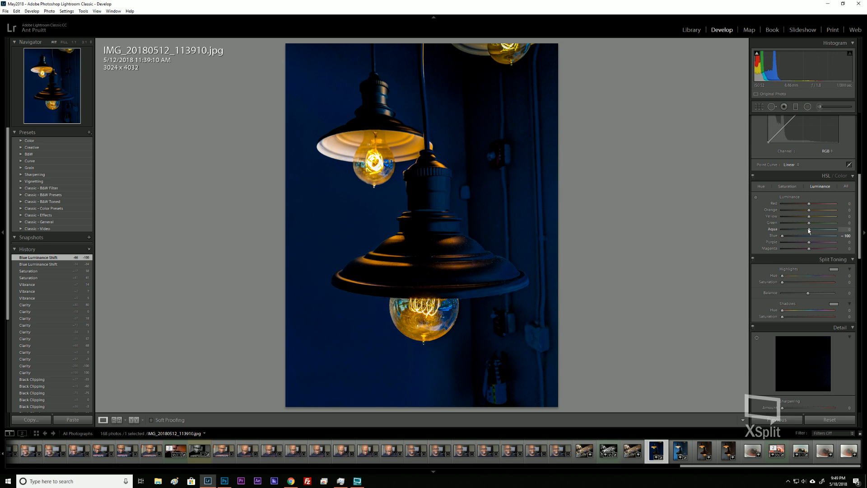
mouse_move(809, 231)
mouse_down()
mouse_move(798, 233)
mouse_move(823, 231)
mouse_move(783, 236)
mouse_move(797, 238)
mouse_up()
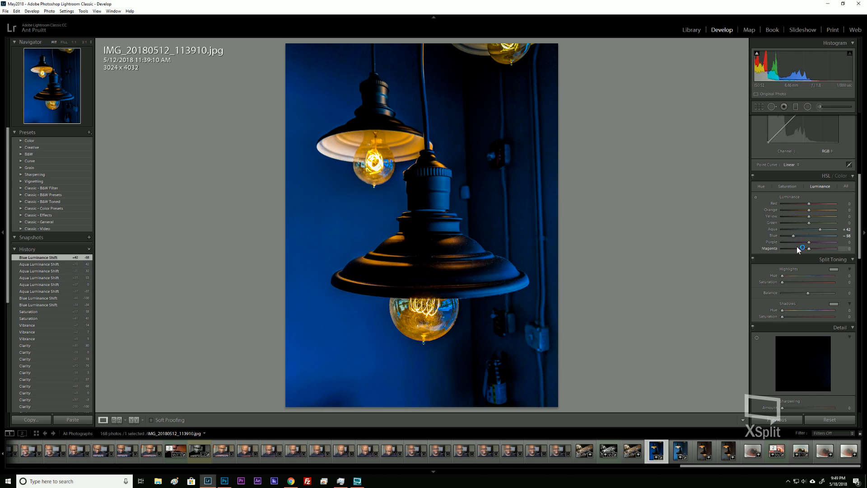
Reset the Blue luminance to 0 for comparison, try -10, and bring it down to -58.
double_click(820, 236)
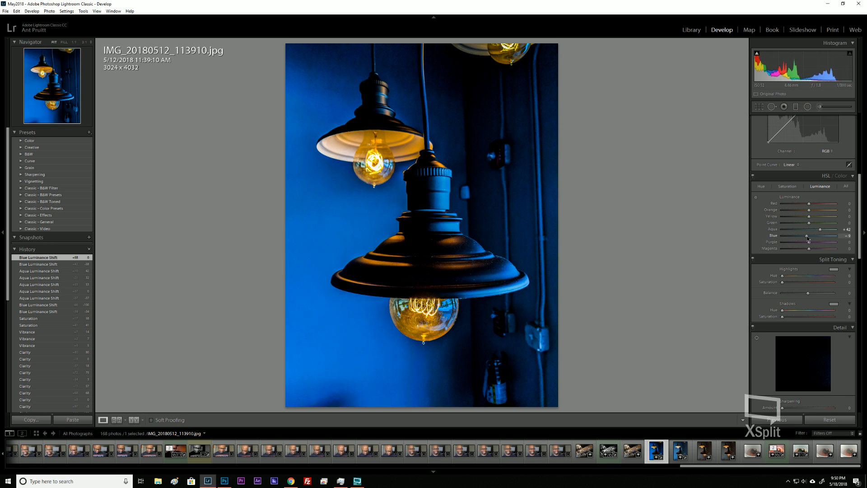
drag(809, 236, 807, 237)
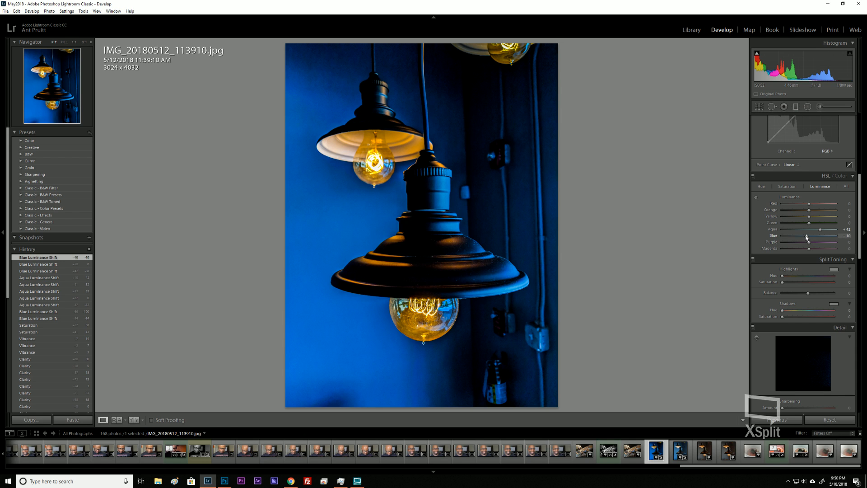
drag(806, 237, 796, 240)
drag(795, 237, 793, 238)
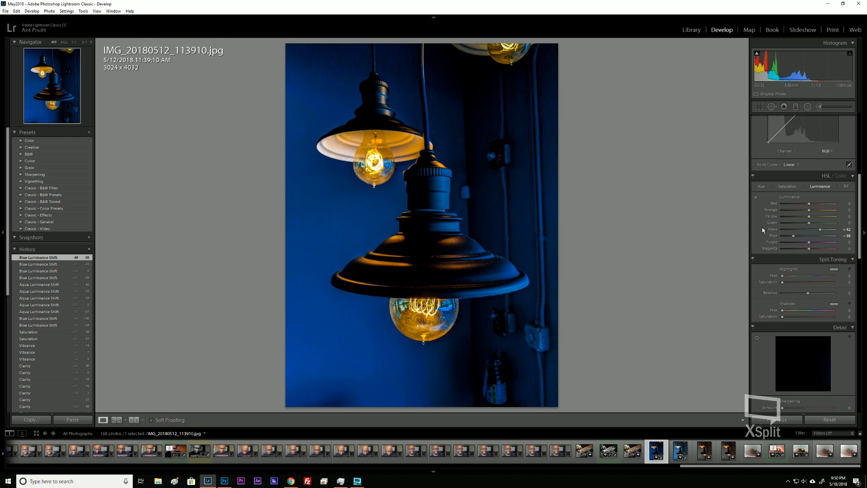
Reset the Aqua and Blue luminance shifts to 0, and set Blue luminance to -57.
mouse_move(795, 238)
mouse_down()
mouse_move(816, 235)
mouse_move(785, 229)
mouse_move(796, 229)
mouse_up()
double_click(796, 230)
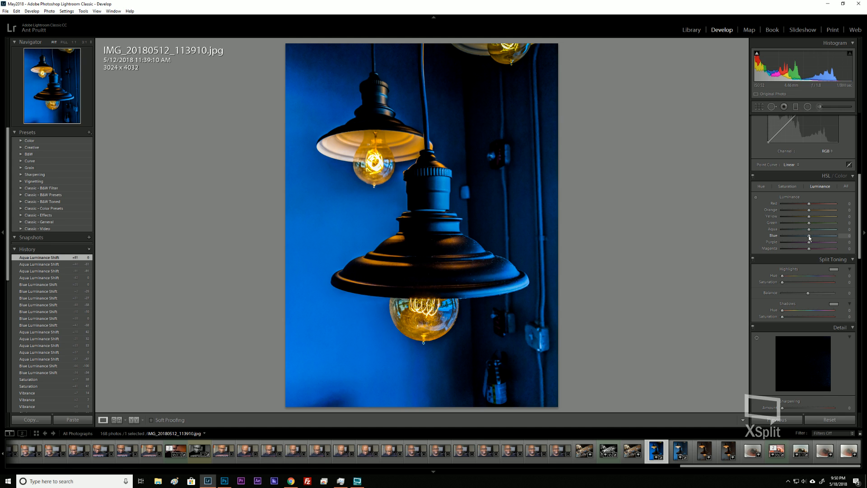
drag(809, 240, 793, 237)
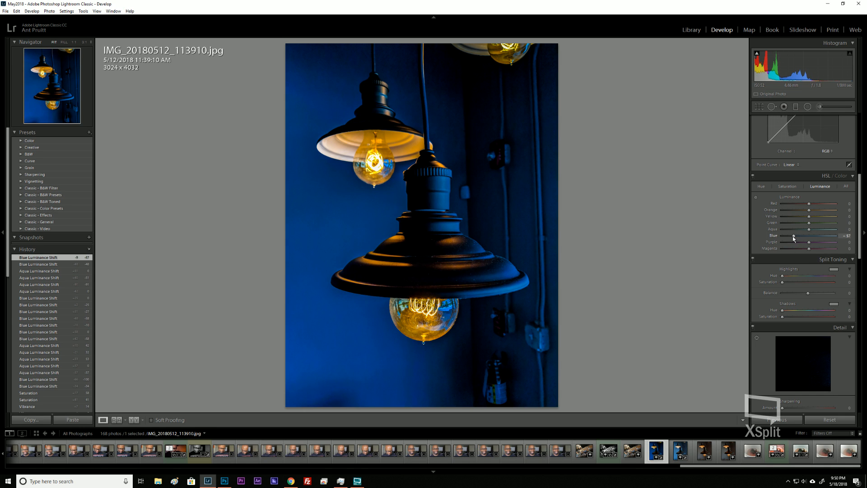
Try HSL Blue saturation at -39 and -58 on the lamp photo and reset it to 0.
click(788, 187)
drag(809, 236, 798, 235)
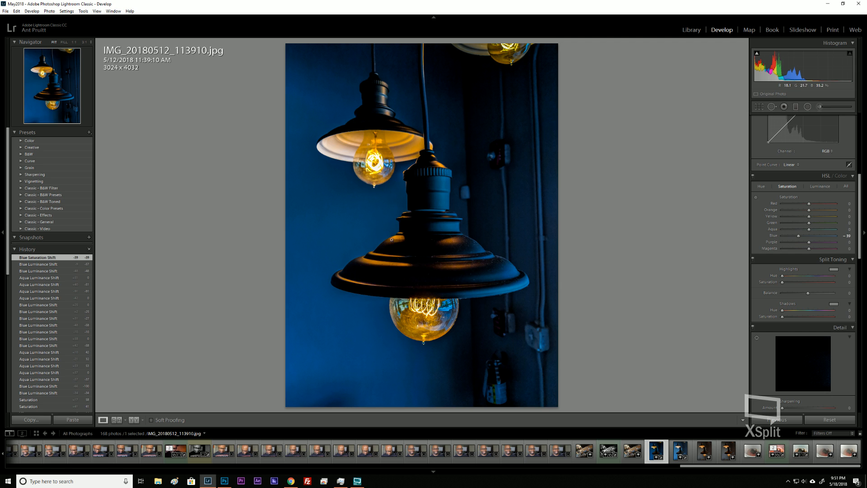
double_click(799, 235)
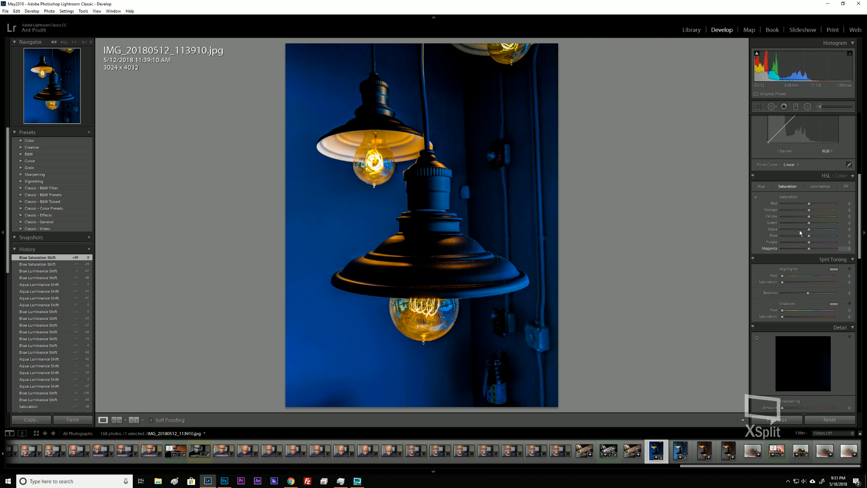
drag(811, 237, 794, 235)
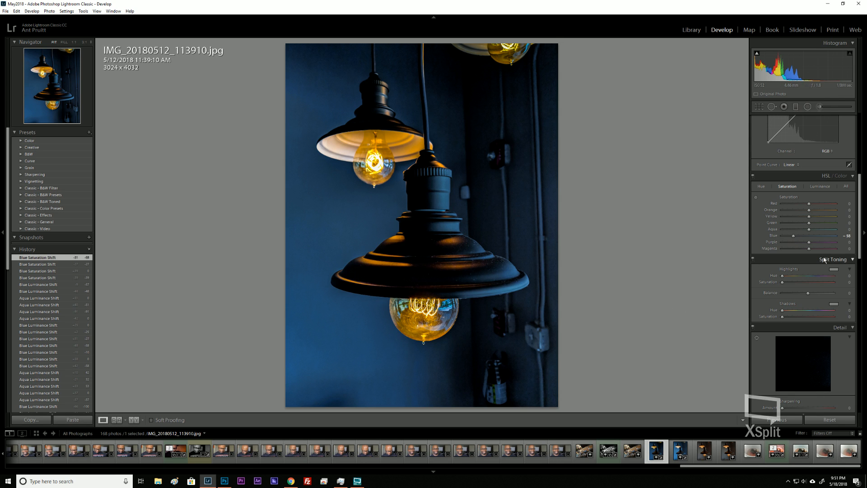
double_click(793, 236)
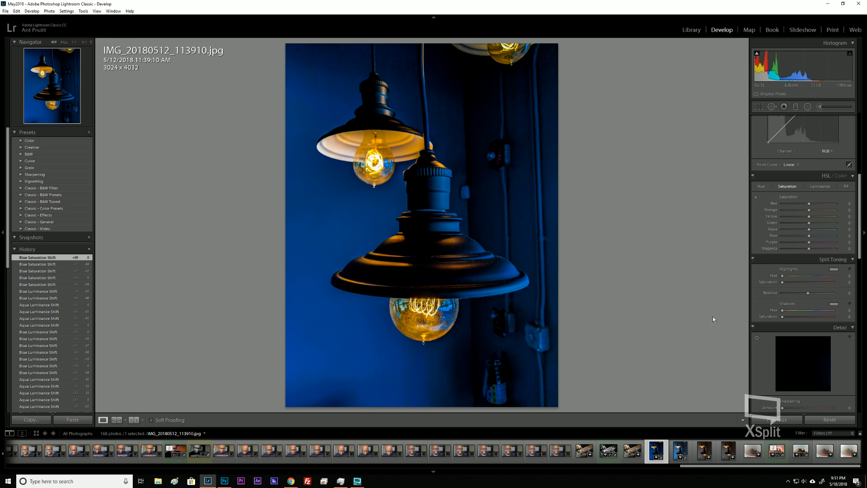
Set the Sharpening Amount to 11 for the lamp photo.
scroll(774, 255, down, 2)
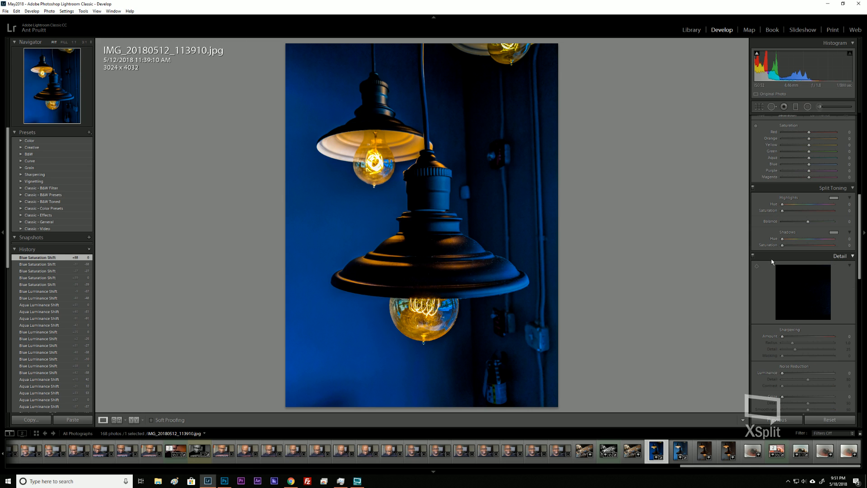
scroll(772, 261, down, 2)
scroll(772, 261, up, 4)
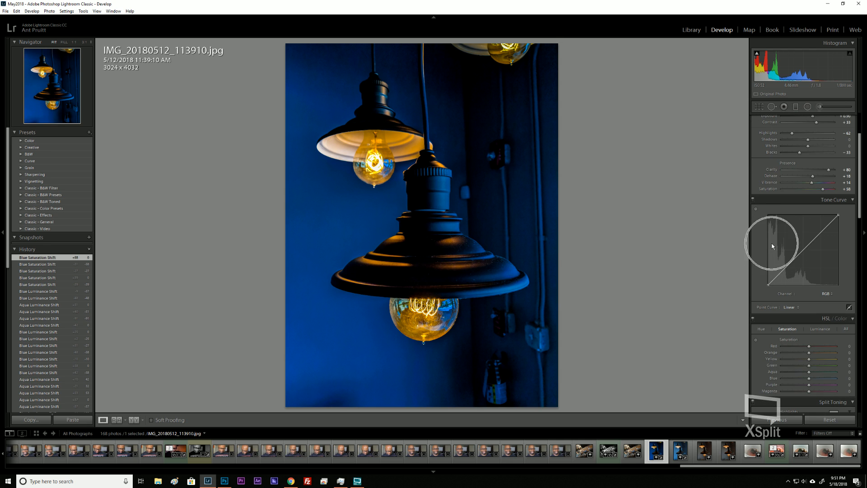
scroll(771, 252, down, 2)
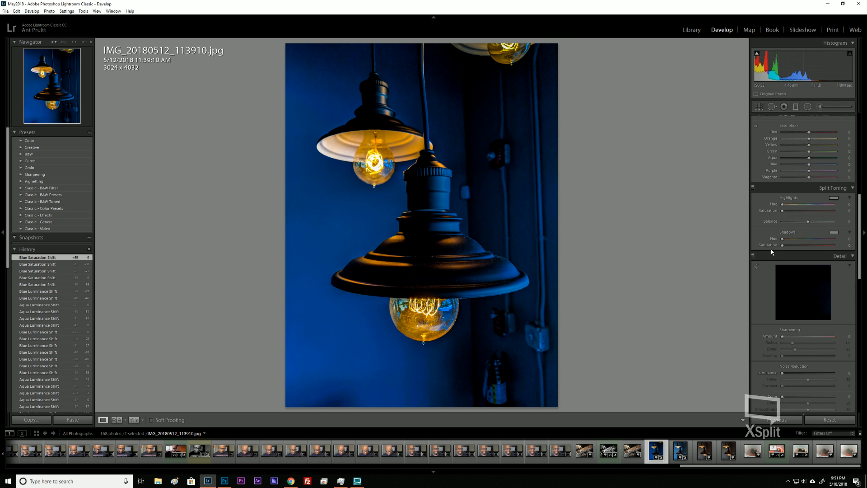
scroll(771, 252, down, 2)
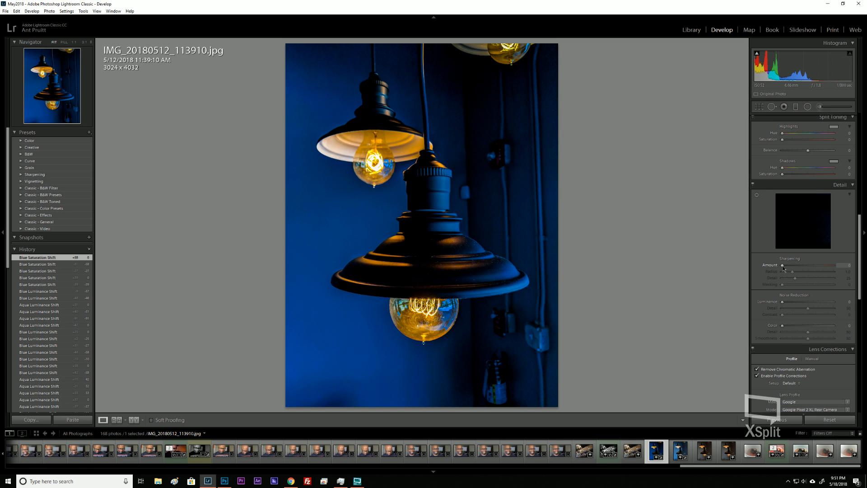
drag(783, 265, 784, 265)
Smooth the photo's noise by raising the Luminance noise reduction to 43.
drag(783, 302, 791, 303)
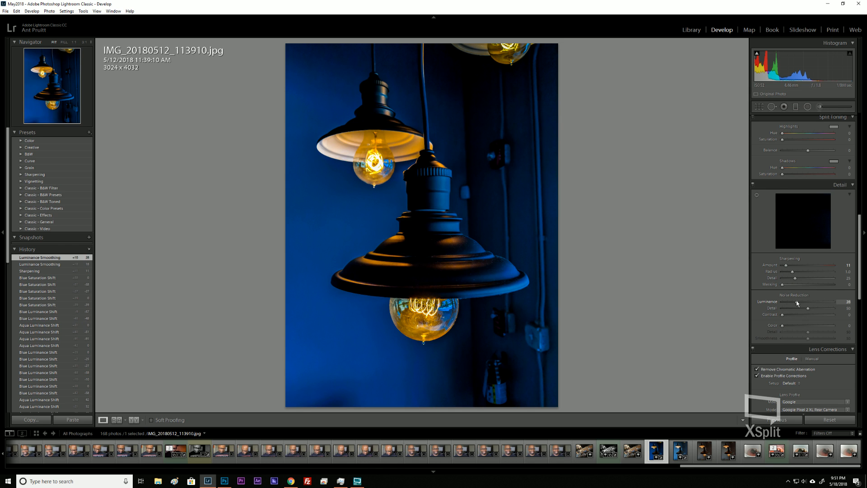
drag(796, 300, 797, 303)
drag(799, 303, 800, 304)
drag(805, 302, 805, 302)
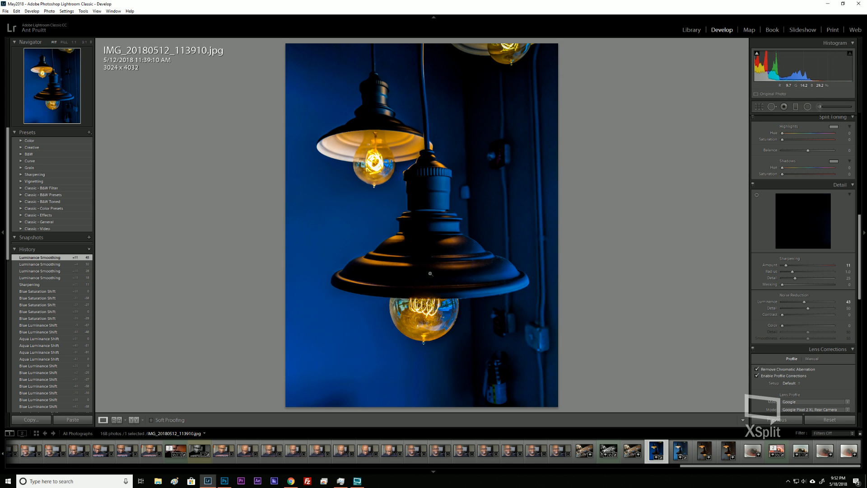
Examine the noise reduction at full magnification on the blue wall, lamp socket, shade and bulbs, and return to the whole photo.
click(359, 213)
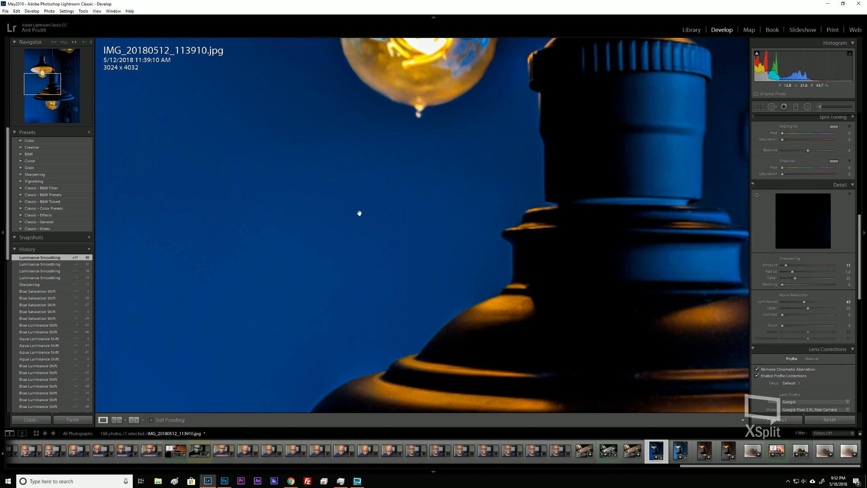
drag(463, 177, 412, 251)
drag(430, 194, 320, 285)
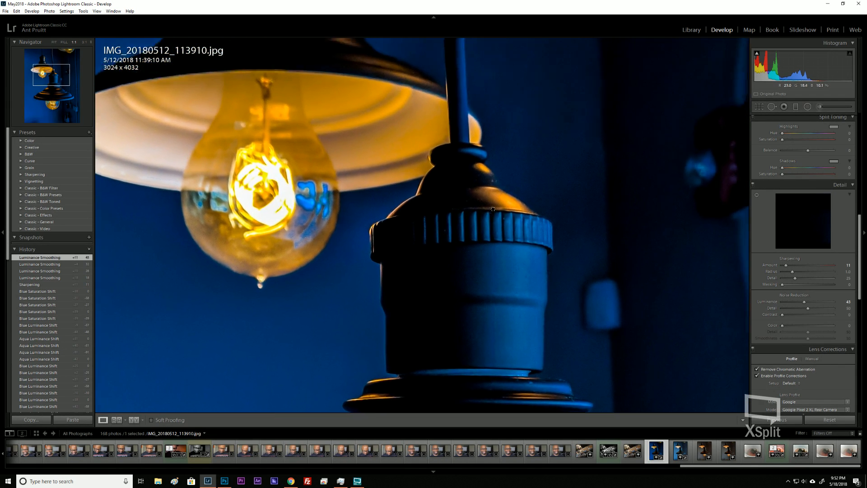
drag(493, 209, 402, 211)
drag(584, 280, 568, 202)
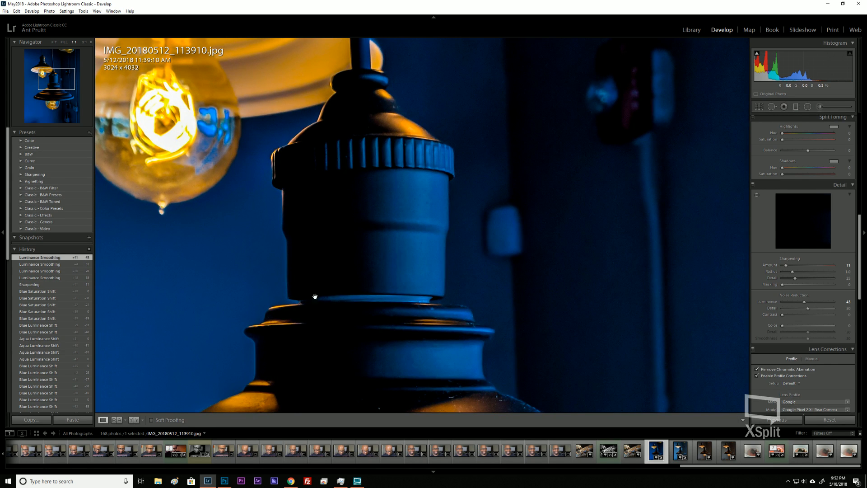
drag(315, 297, 391, 161)
drag(389, 253, 405, 109)
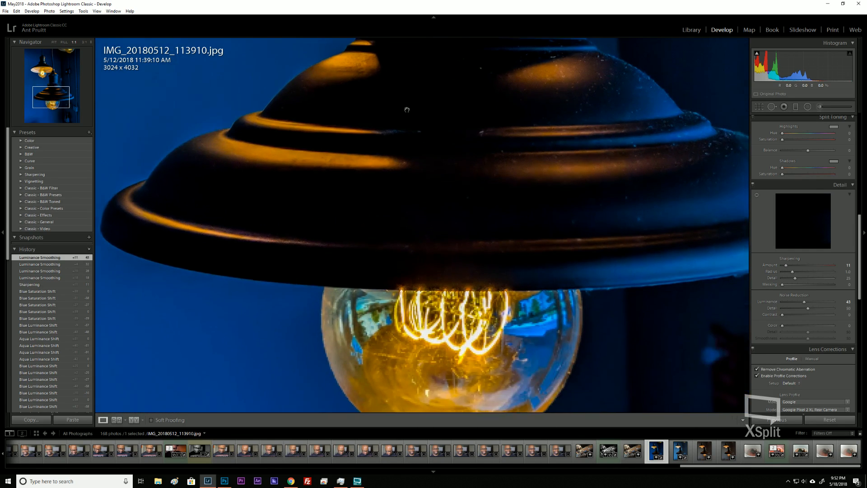
click(460, 222)
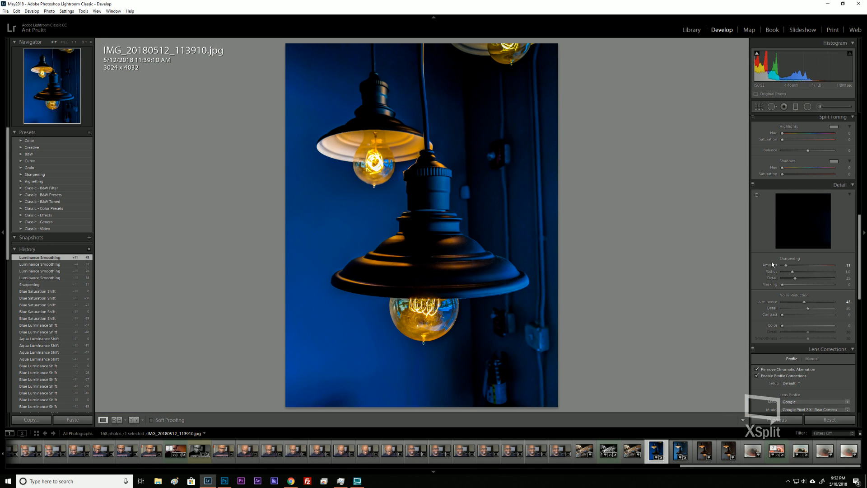
Try the camera calibration's Red Primary Hue at +30.
scroll(764, 275, down, 10)
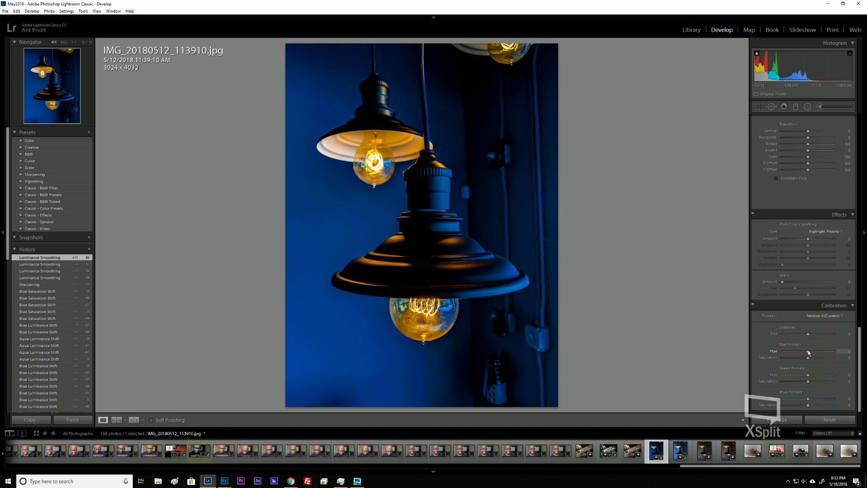
scroll(809, 352, up, 2)
scroll(813, 352, up, 2)
scroll(814, 353, down, 1)
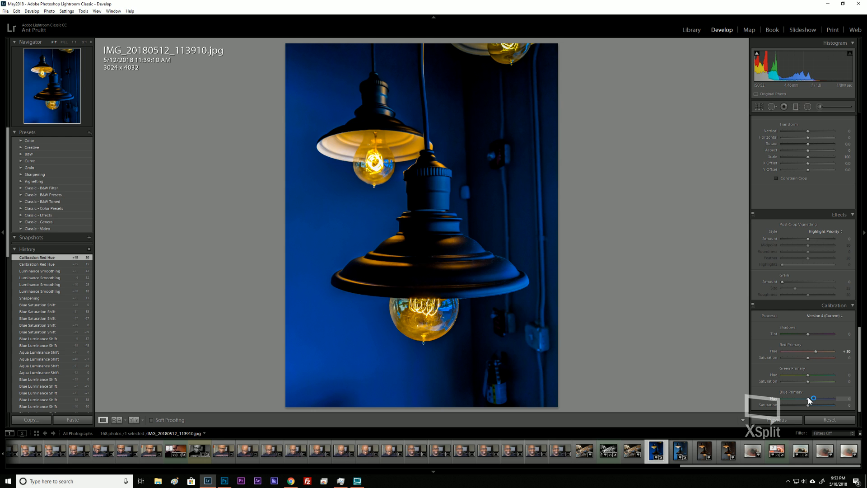
Try the calibration's Blue Primary Hue at -55 and return it to 0.
scroll(809, 400, down, 4)
scroll(808, 399, down, 5)
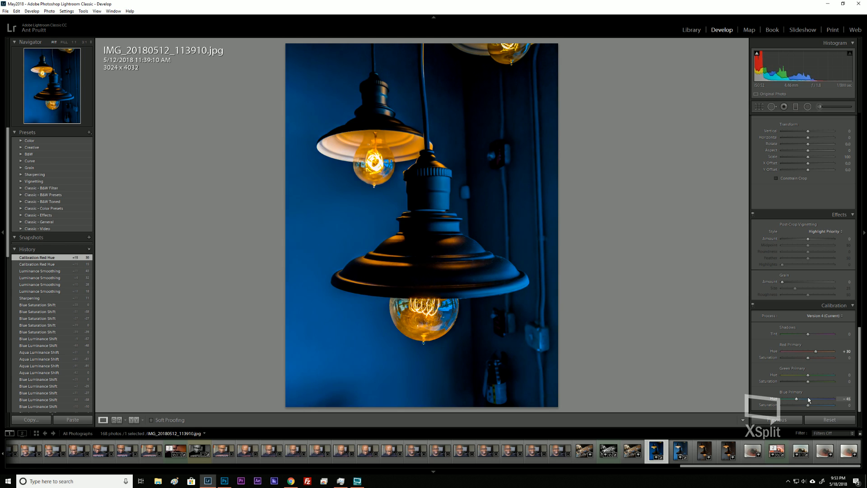
scroll(809, 399, down, 2)
scroll(808, 399, down, 1)
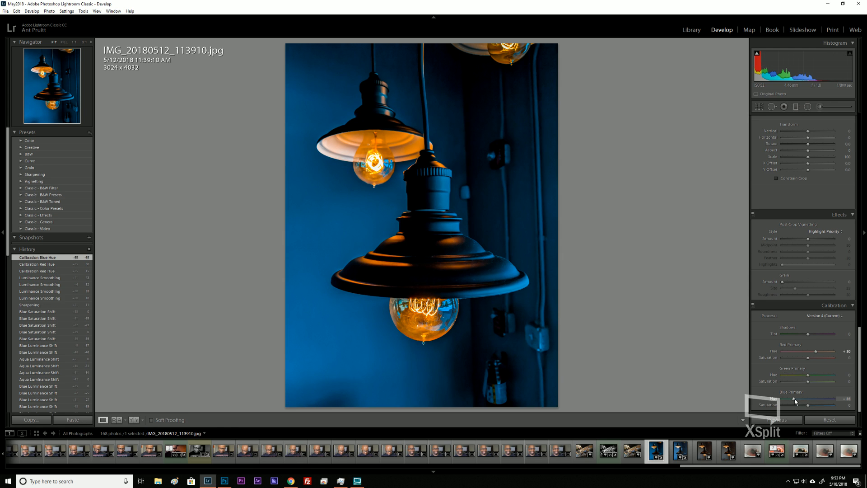
drag(796, 402, 806, 400)
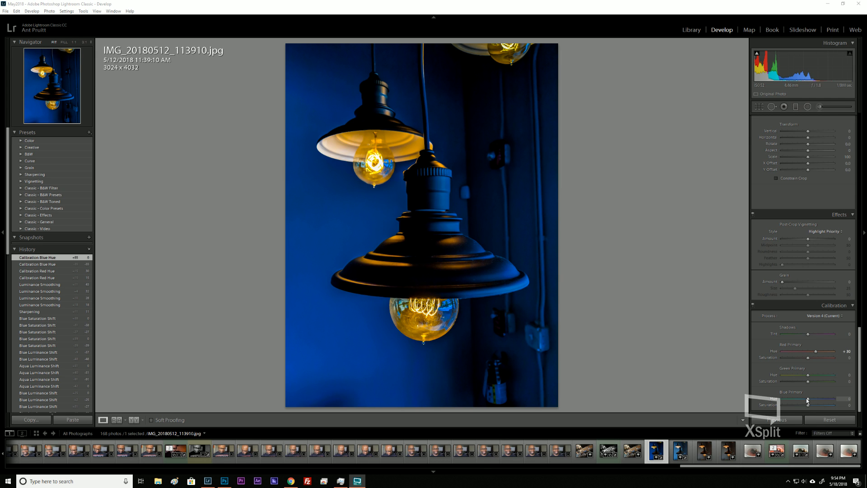
Reset the calibration's Red Primary Hue to 0 for comparison, and set it to +36.
click(816, 352)
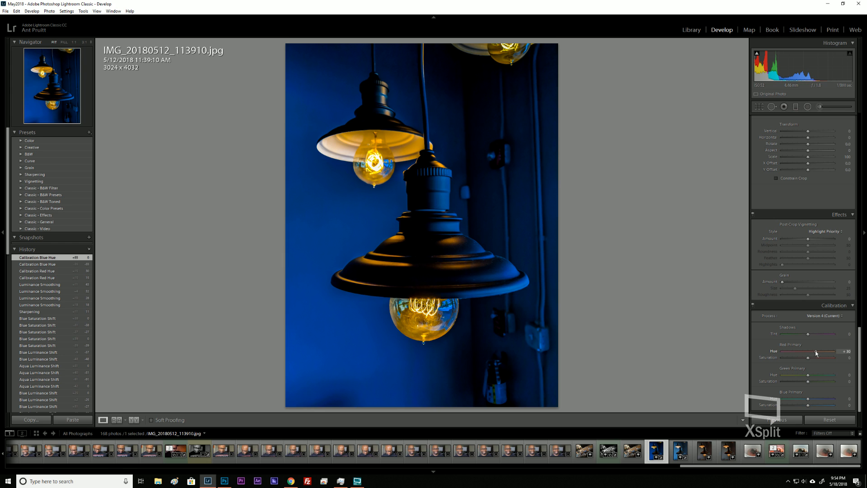
double_click(816, 353)
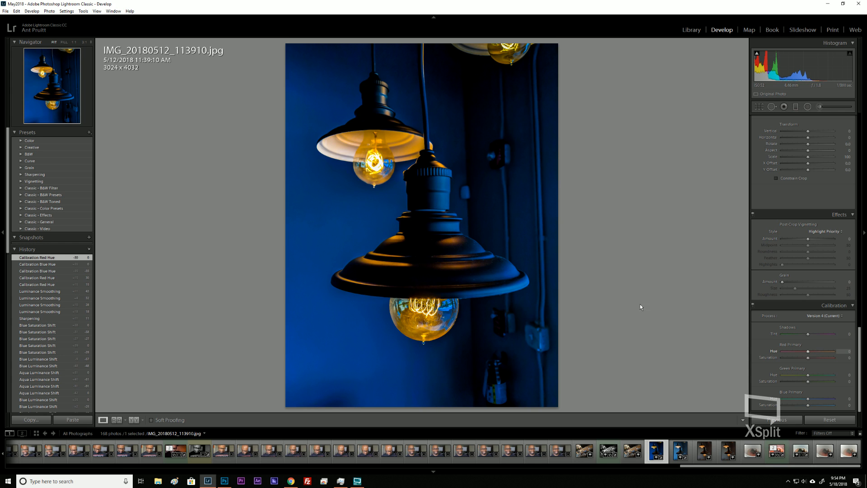
click(809, 352)
drag(810, 353, 818, 353)
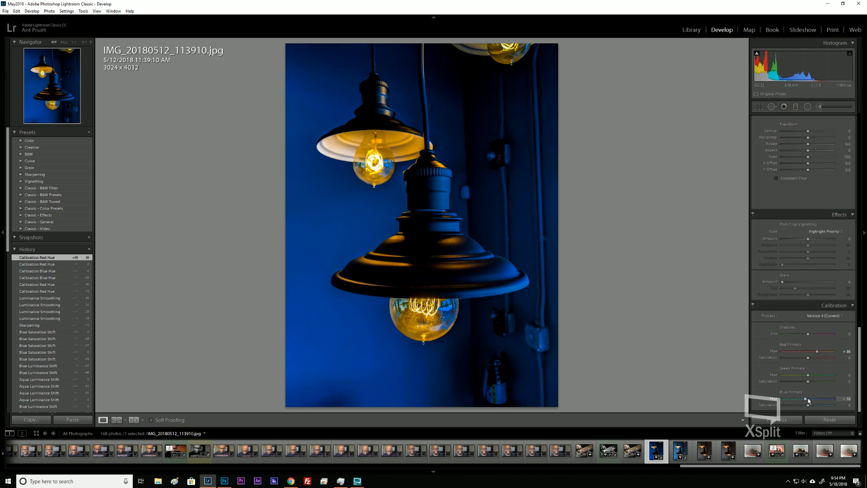
Try the calibration's Blue Primary Hue at -40.
drag(808, 401, 805, 401)
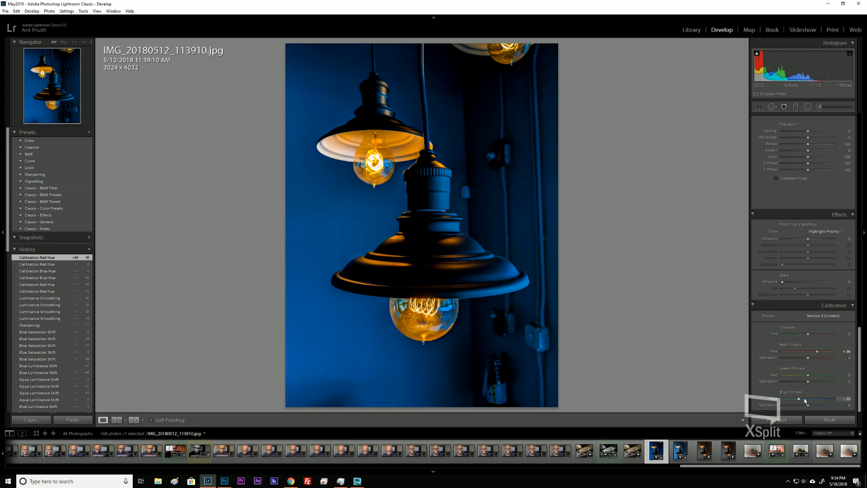
scroll(801, 399, down, 2)
scroll(800, 400, up, 2)
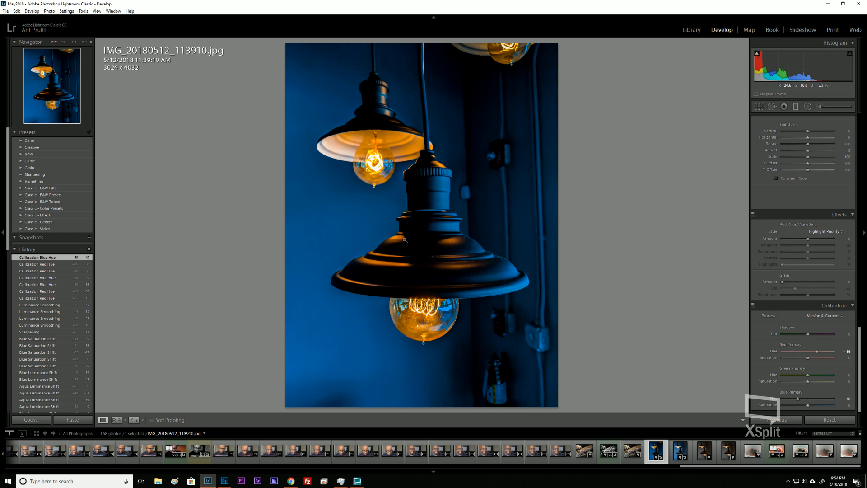
Reset the calibration's Blue Primary Hue to 0 for comparison, and set it to -42.
double_click(798, 399)
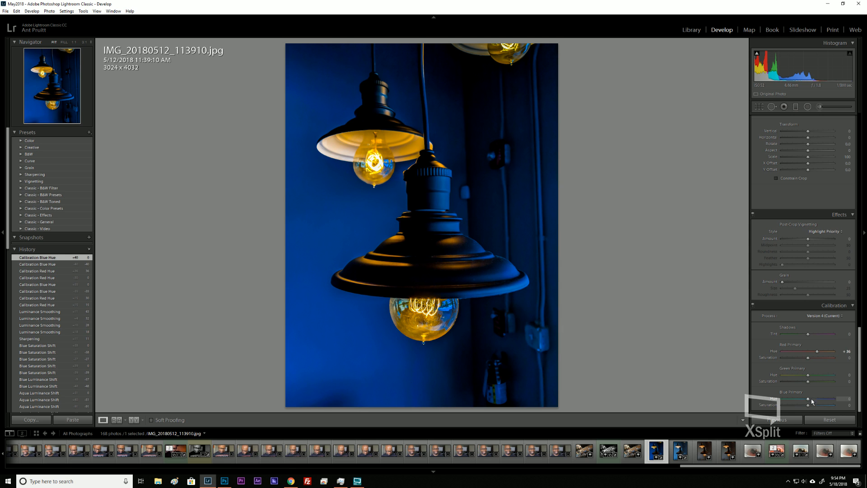
drag(809, 399, 796, 401)
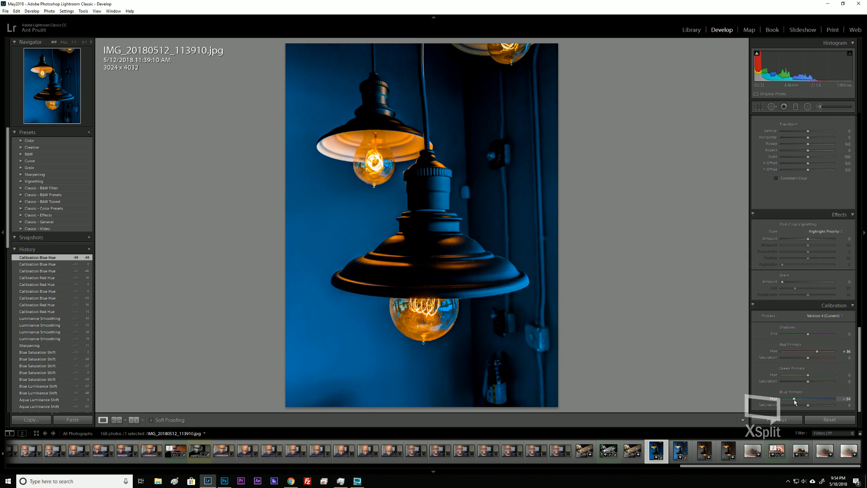
drag(795, 401, 798, 401)
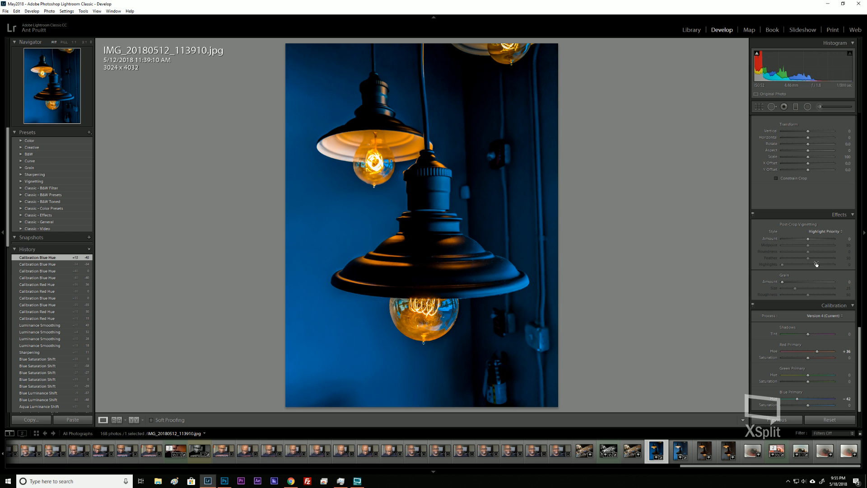
Try cropping the partial lamp off the photo's upper edge, to about 3024 x 3784 pixels.
scroll(766, 217, up, 3)
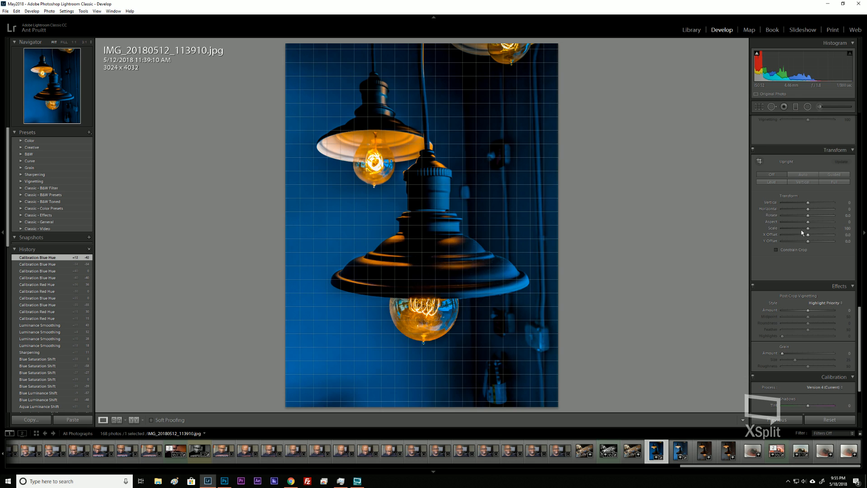
scroll(768, 201, up, 3)
scroll(767, 199, up, 15)
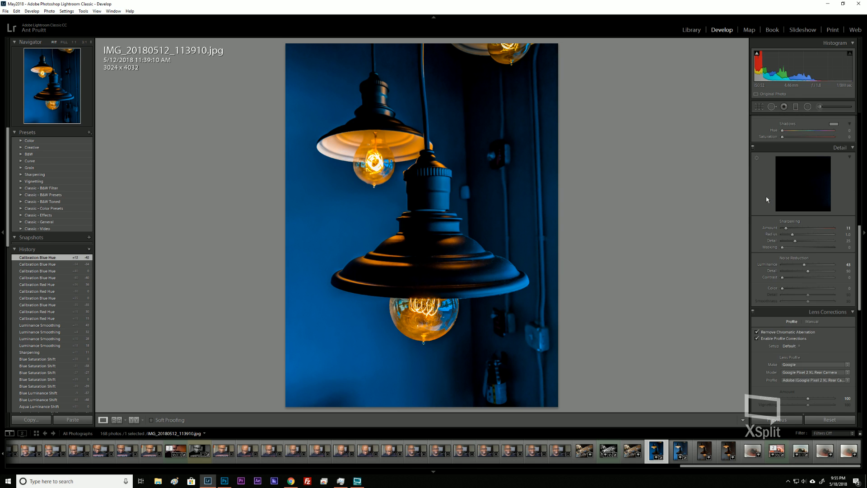
scroll(766, 199, up, 2)
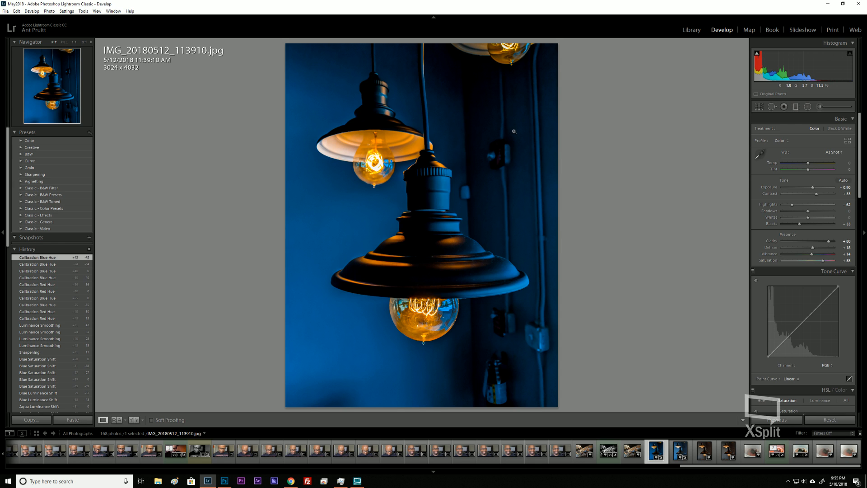
key(ctrl)
key(ctrl)
key(ctrl)
click(760, 108)
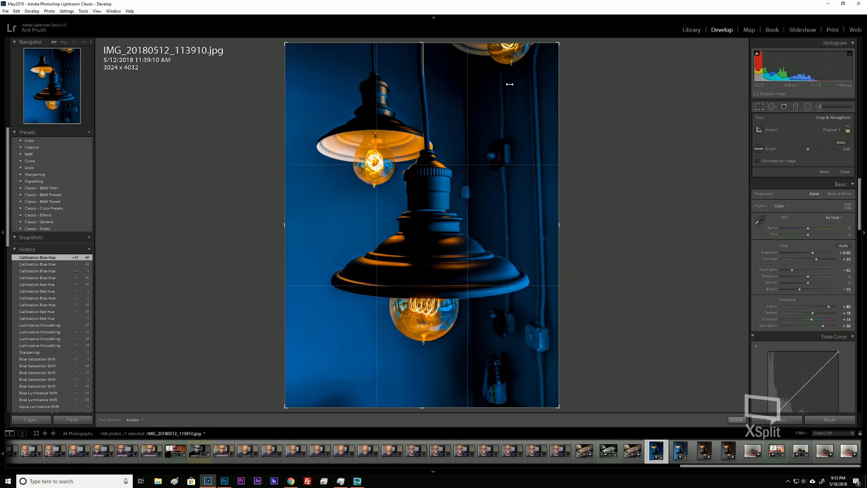
drag(450, 42, 451, 54)
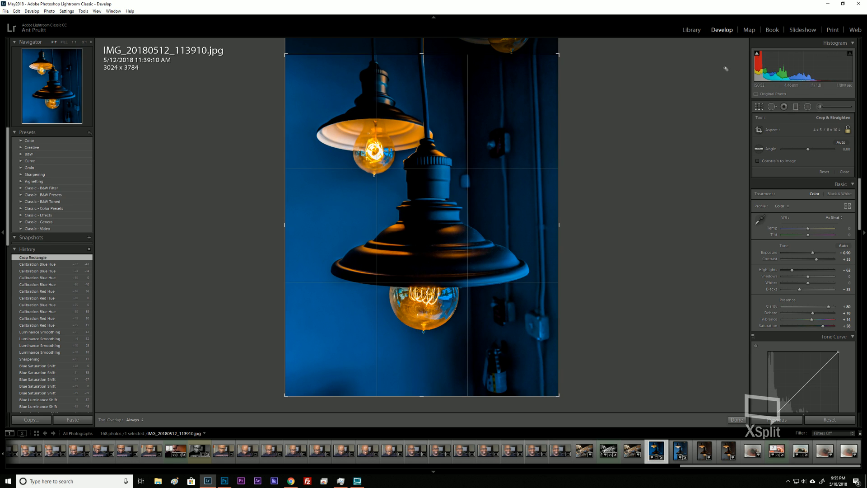
click(764, 107)
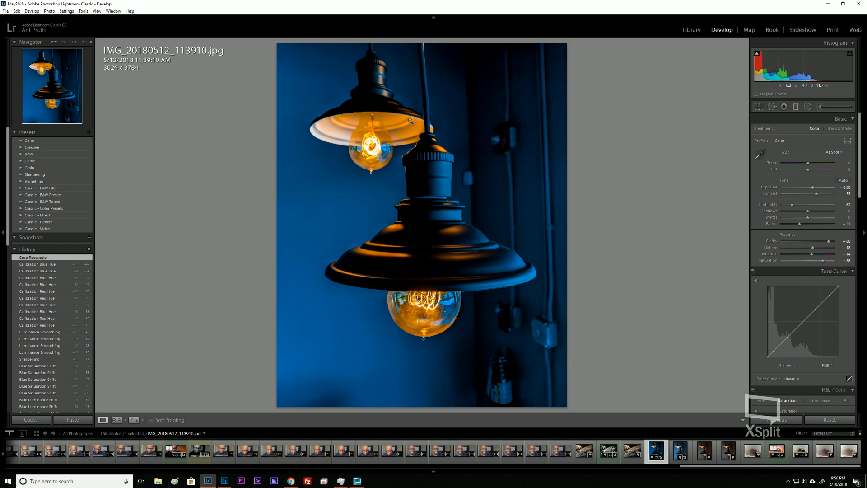
Try a second crop of the upper edge to about 3024 x 3739 pixels and restore the full 3024 x 4032 frame.
click(759, 107)
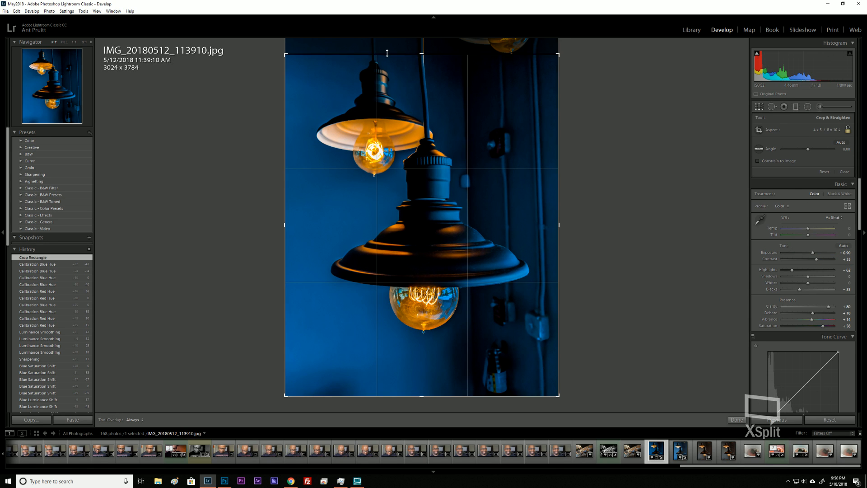
drag(384, 49, 387, 37)
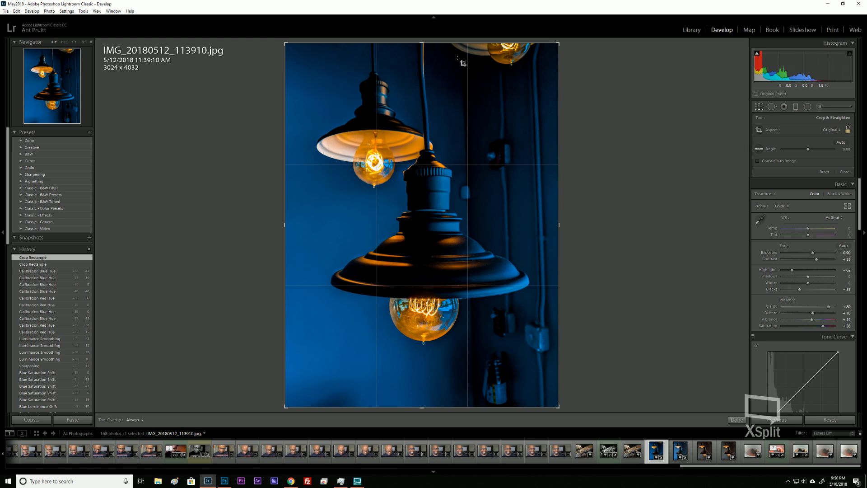
drag(424, 44, 423, 81)
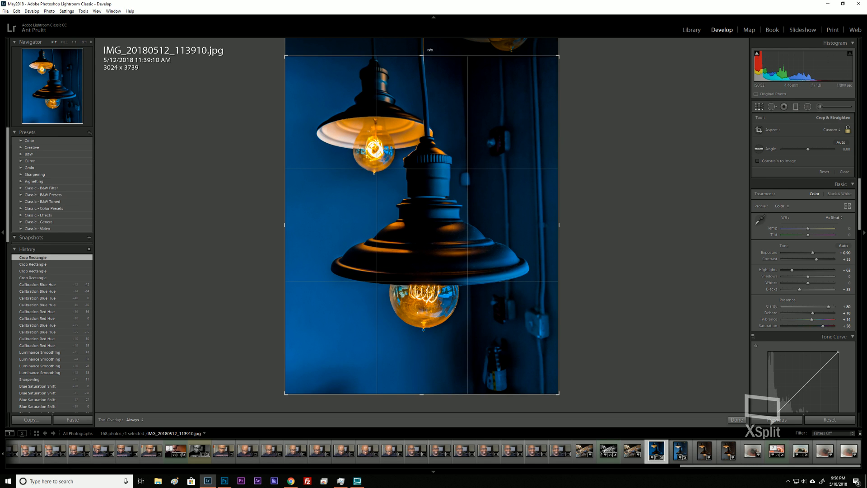
drag(431, 49, 430, 37)
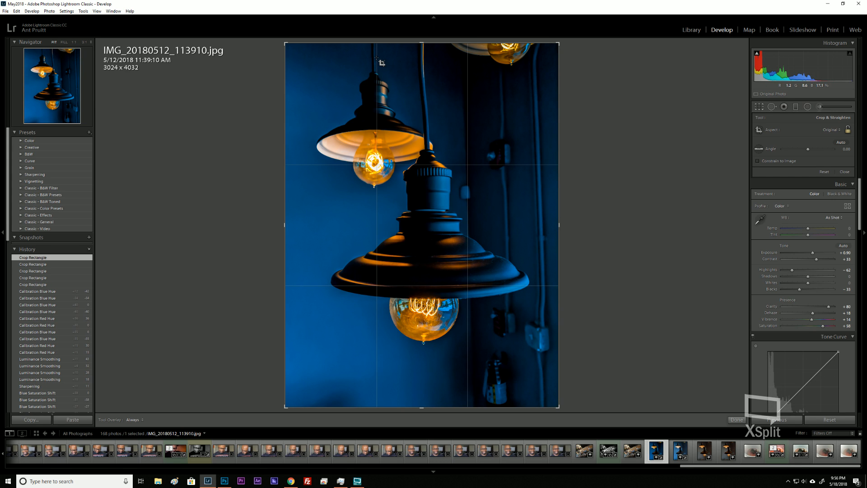
click(759, 107)
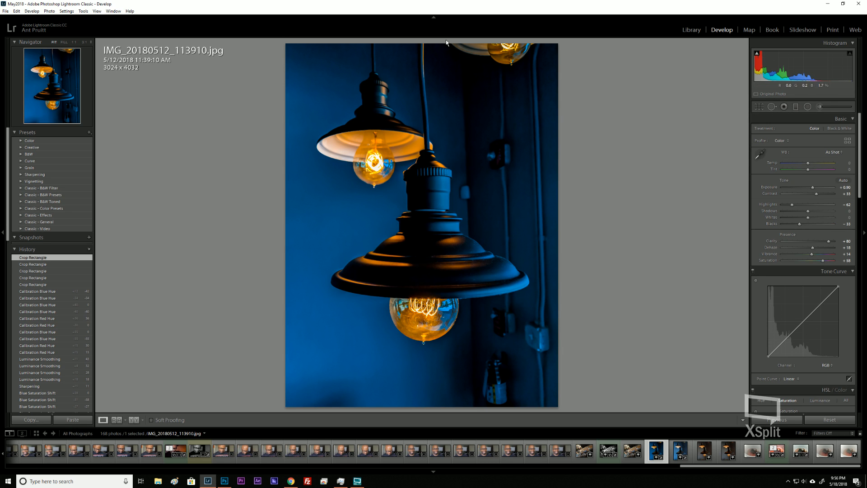
Open the adjusted lamp photo for editing in Adobe Photoshop CC 2018.
key(super)
key(super)
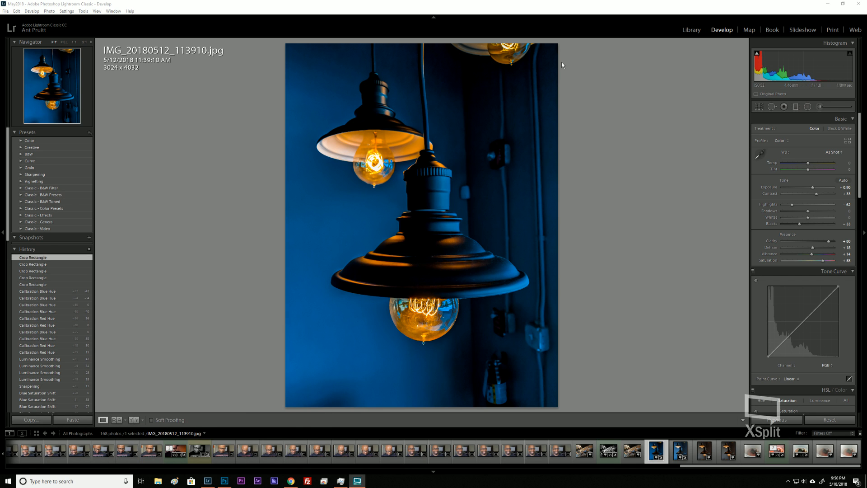
right_click(456, 120)
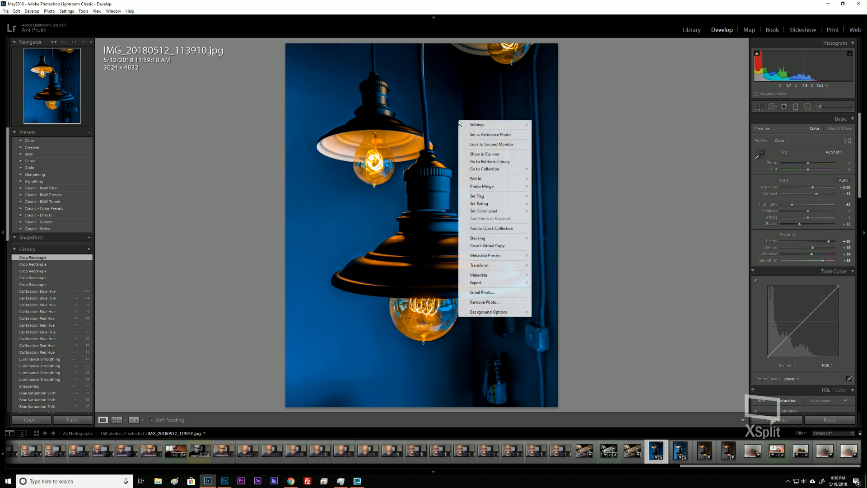
mouse_move(507, 179)
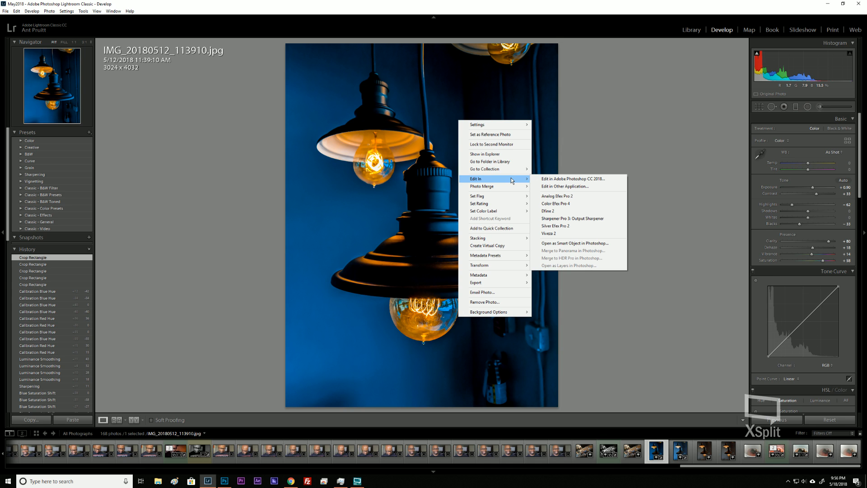
click(575, 180)
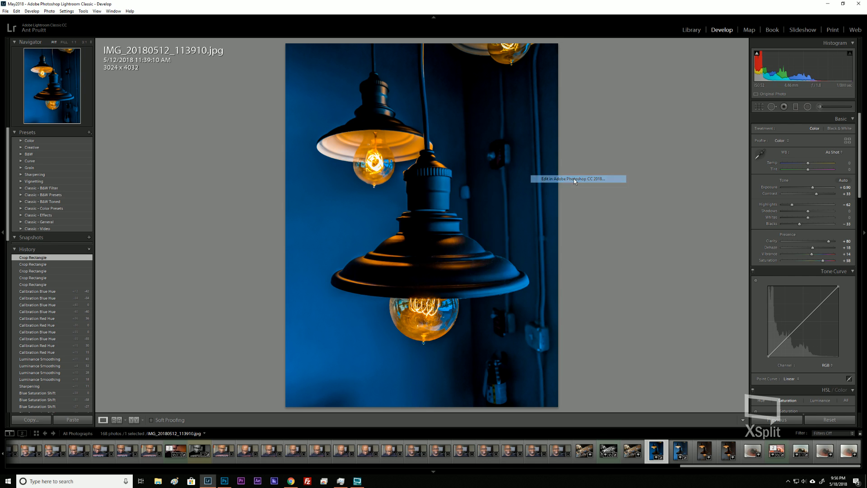
click(453, 277)
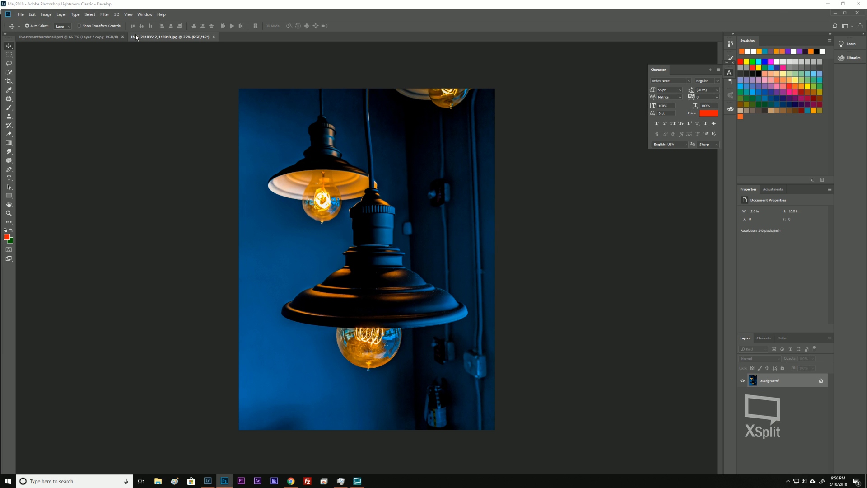
Close the other open PSD document and maximize the application window.
click(123, 36)
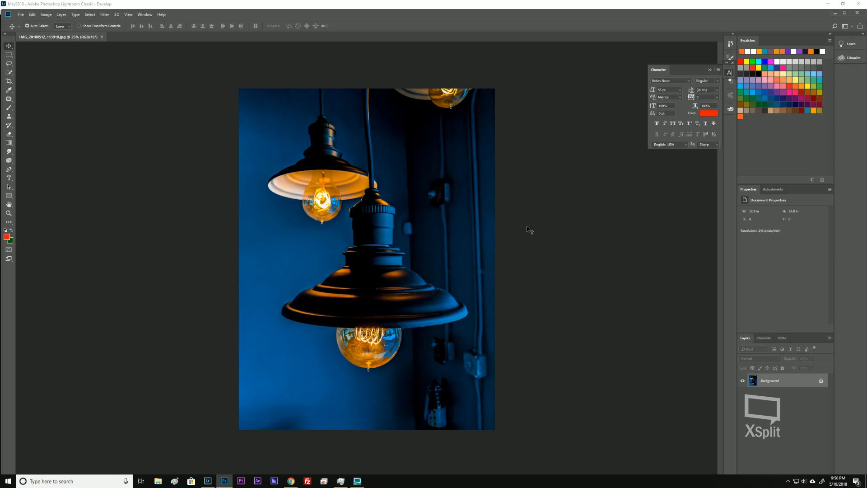
click(845, 13)
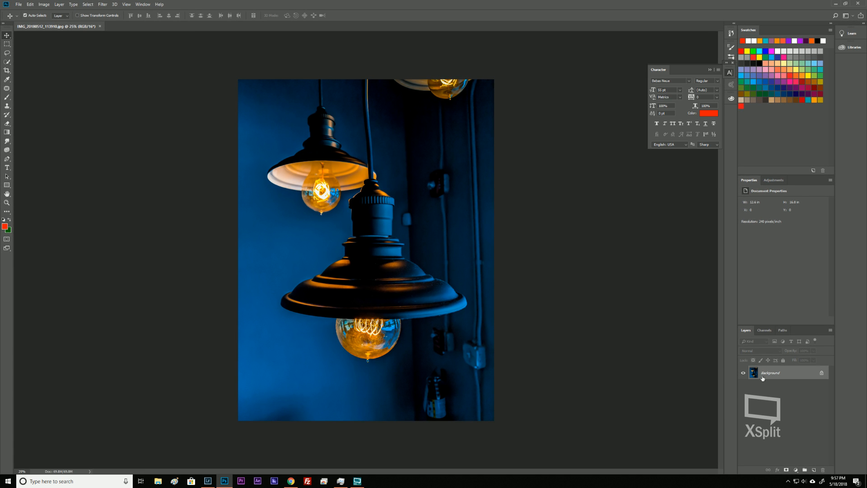
Unlock the photo's Background layer and duplicate it.
click(823, 373)
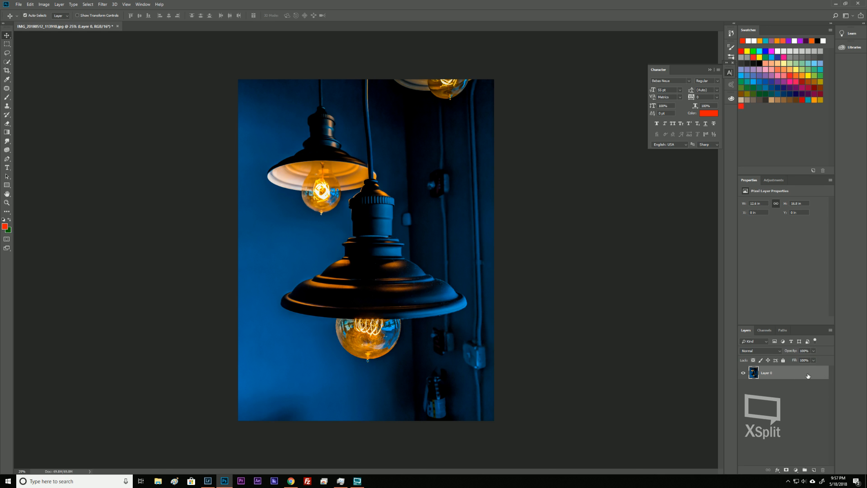
drag(813, 375, 814, 469)
Enlarge the image to 150 percent in width and height, resampling with Preserve Details 2.0.
click(44, 4)
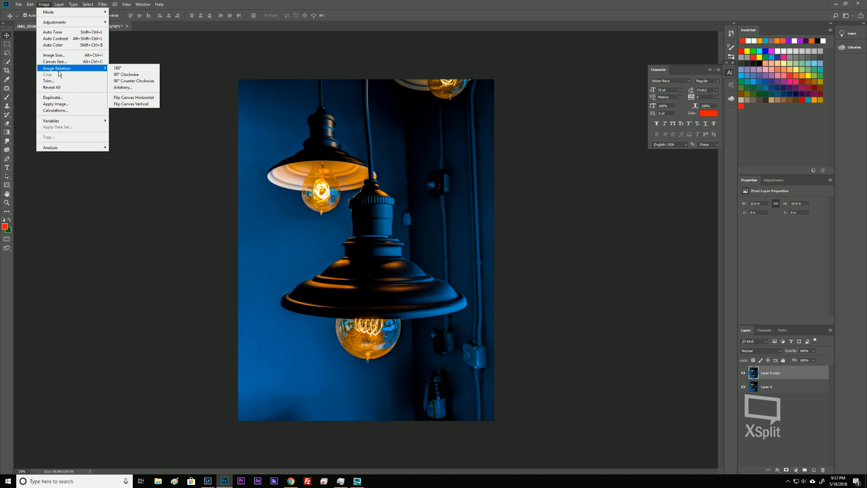
click(76, 55)
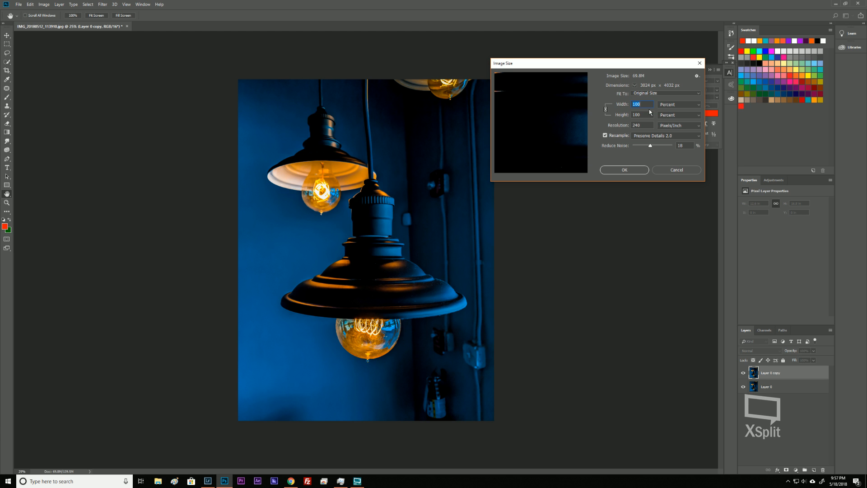
text(150)
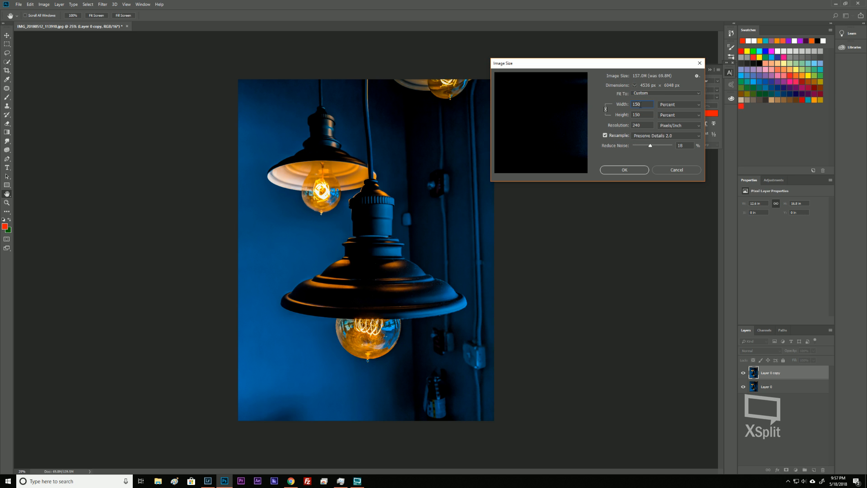
click(639, 104)
click(661, 135)
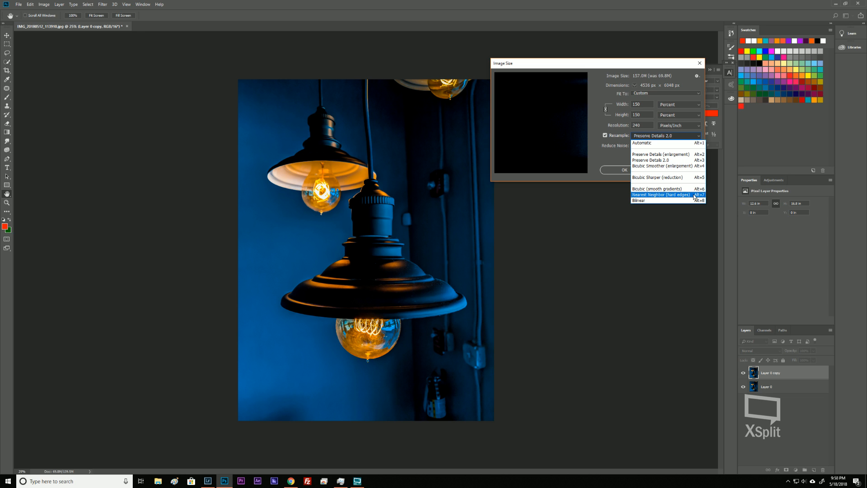
click(665, 162)
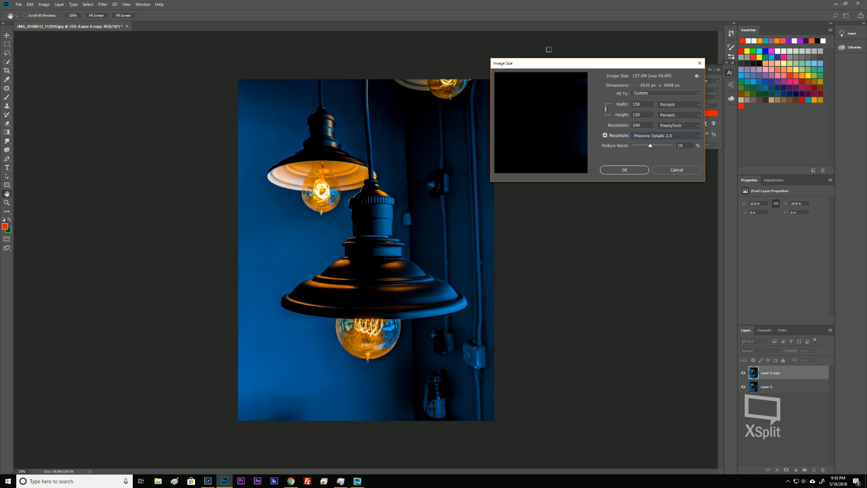
click(625, 169)
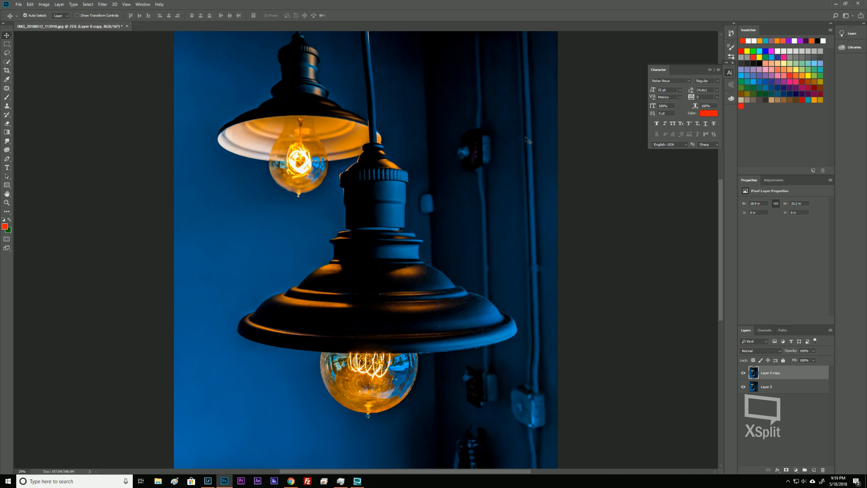
Check the Preserve Details 2.0 resampling method in the Image Size settings of the enlarged photo, leaving them without changes.
mouse_move(443, 294)
mouse_down()
mouse_move(455, 174)
mouse_move(454, 296)
mouse_up()
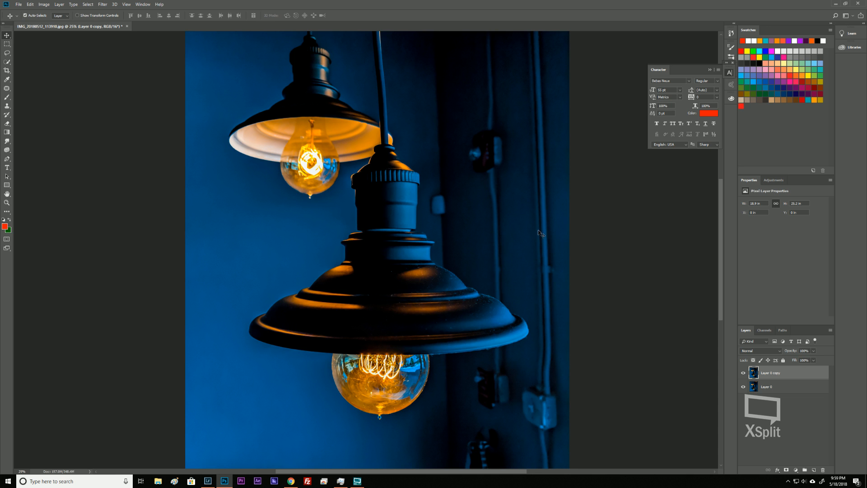
click(44, 4)
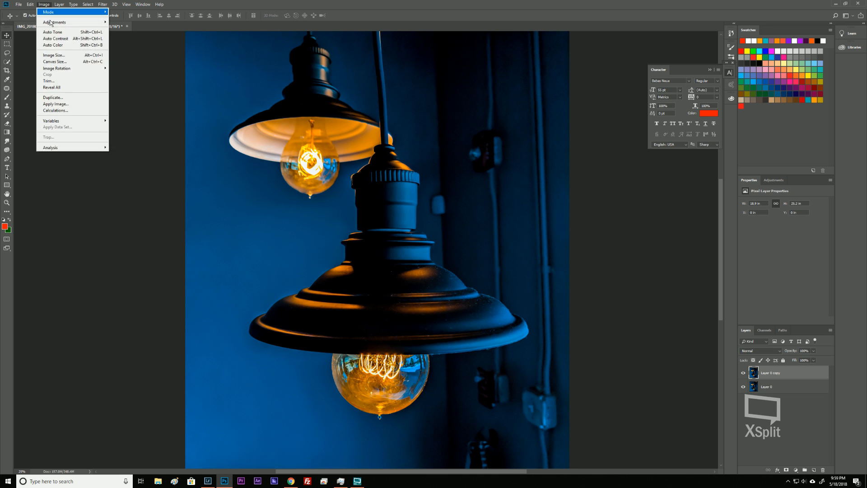
click(83, 58)
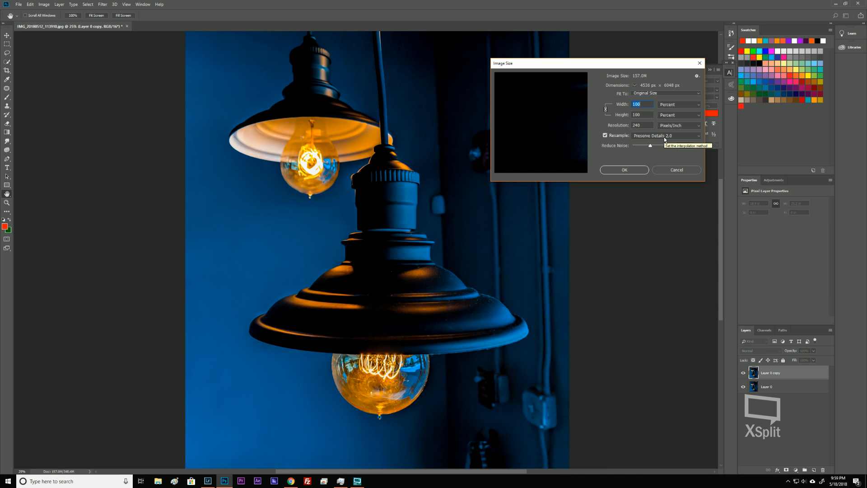
click(677, 170)
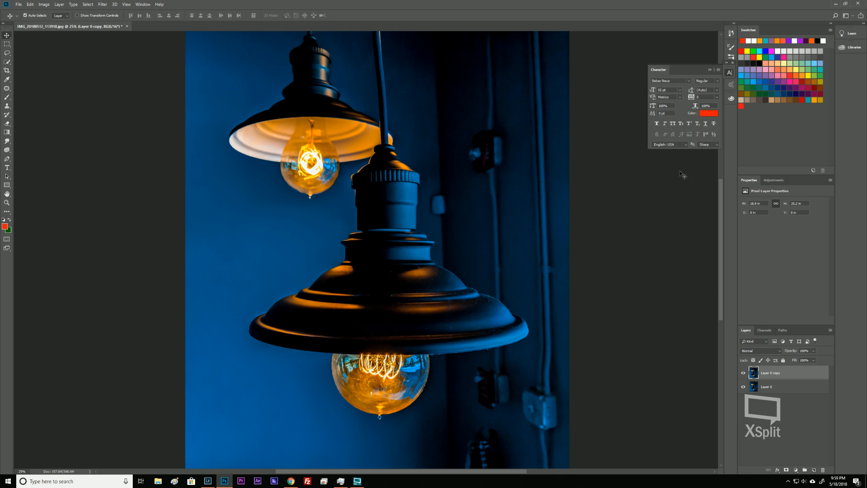
Review the Performance, Tools and Interface preferences, leaving all settings as they are.
click(32, 5)
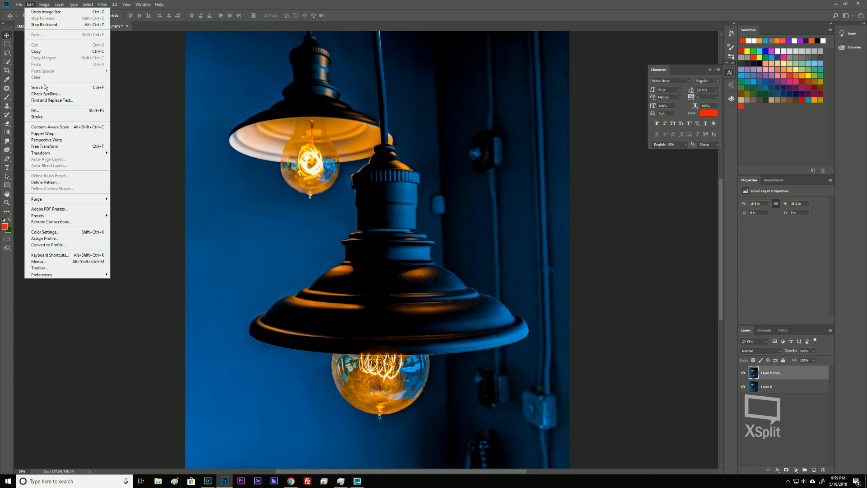
mouse_move(100, 276)
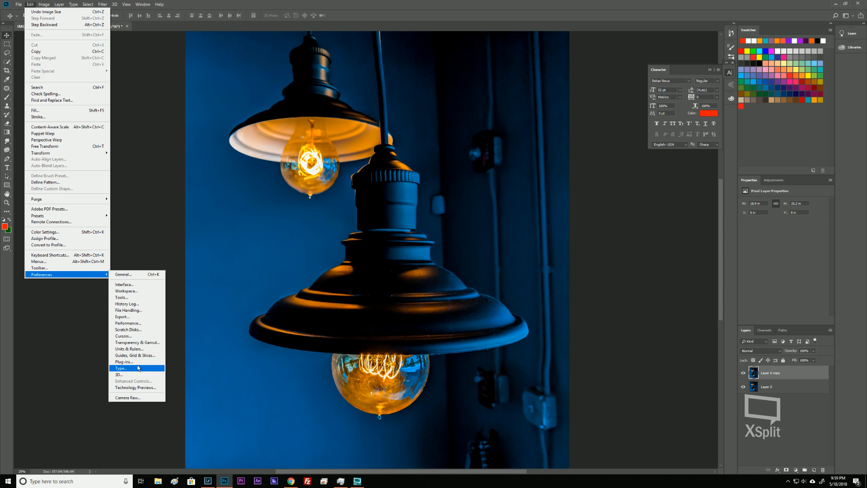
click(139, 323)
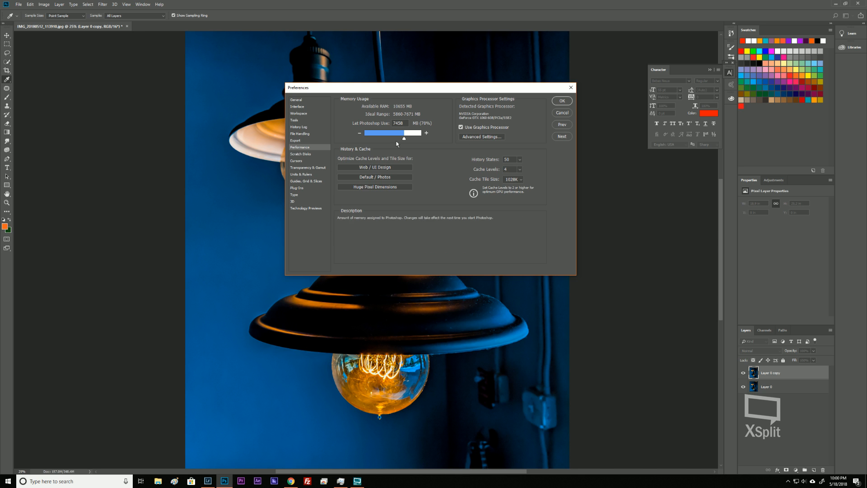
click(297, 120)
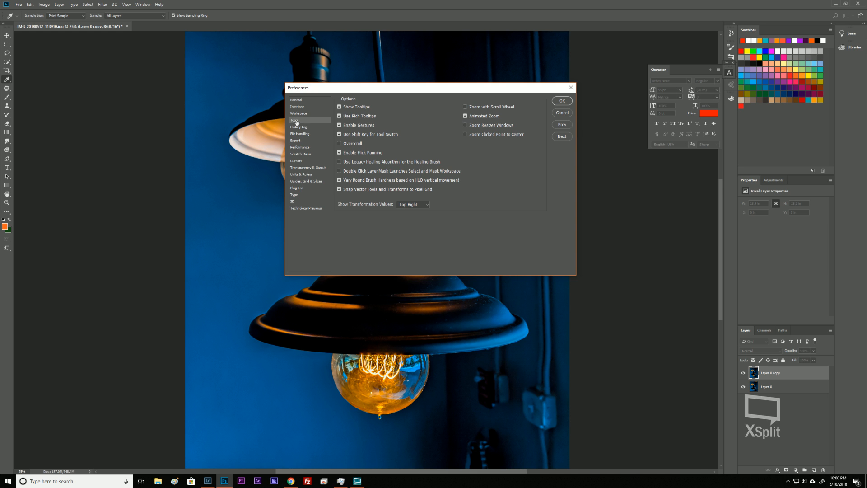
click(296, 108)
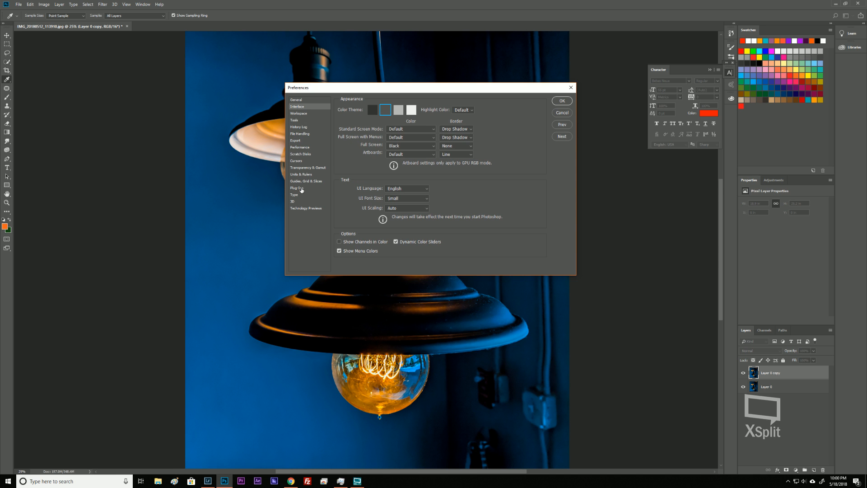
click(562, 112)
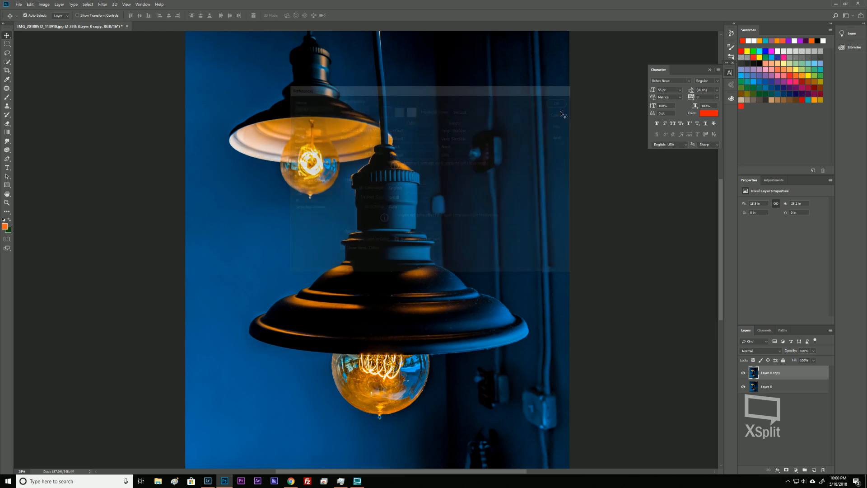
click(30, 5)
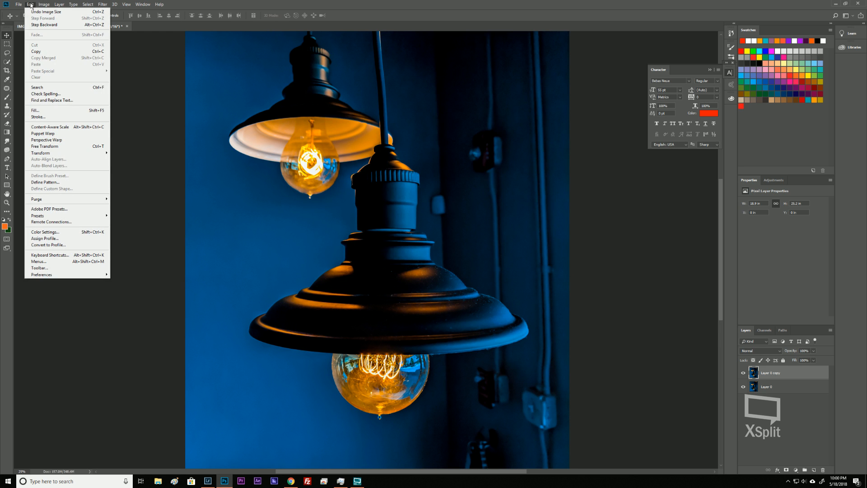
mouse_move(42, 5)
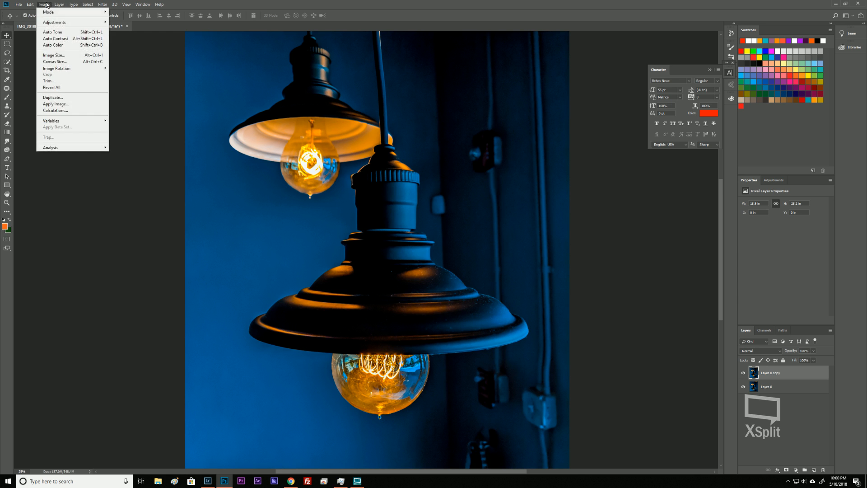
click(38, 4)
click(34, 4)
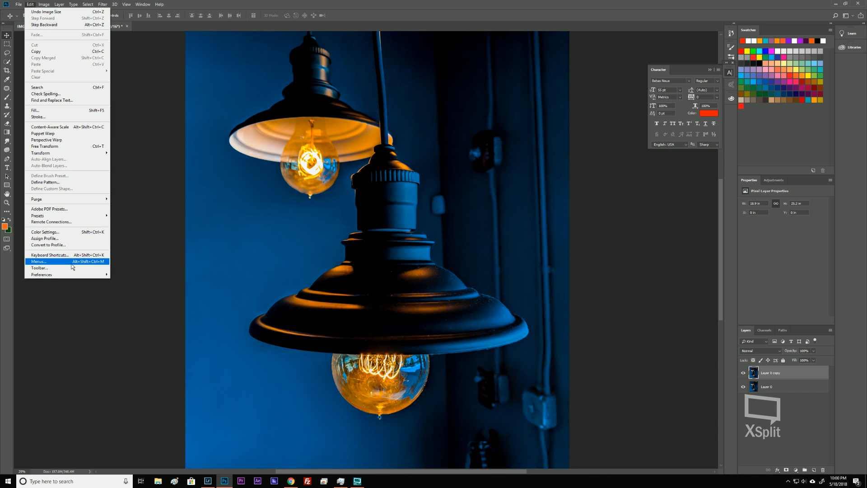
mouse_move(73, 278)
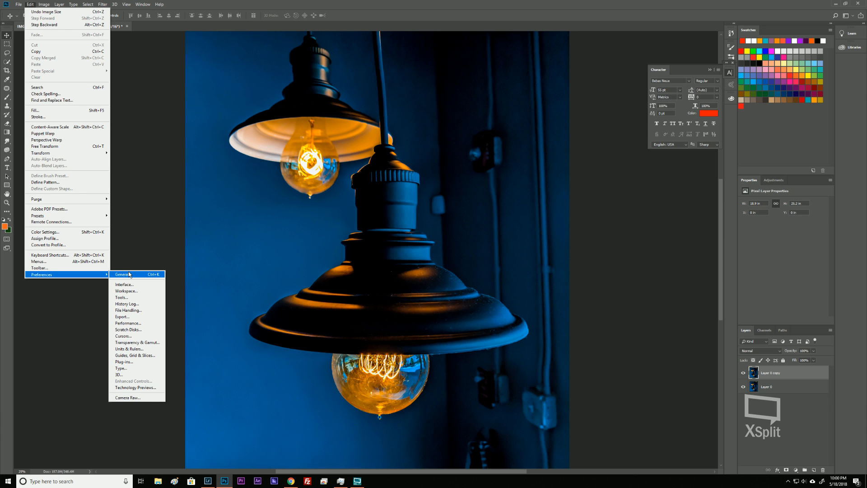
click(661, 231)
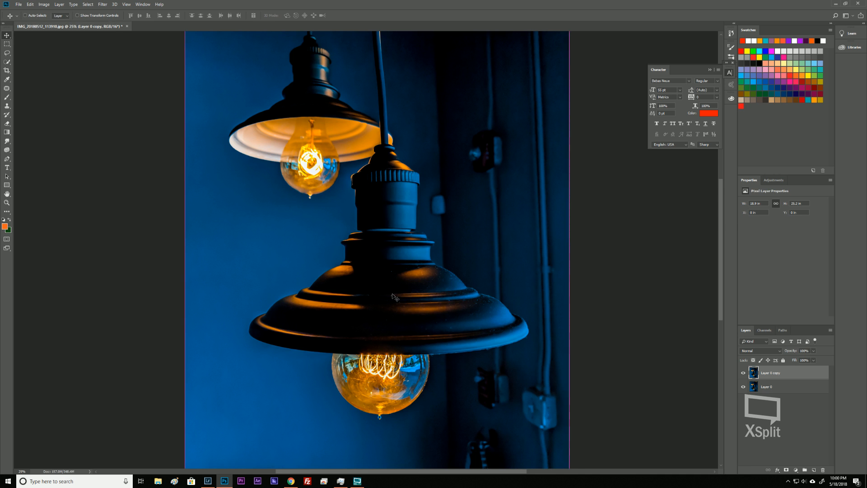
Convert the duplicated photo layer, Layer 0 copy, to a smart object.
scroll(393, 296, down, 1)
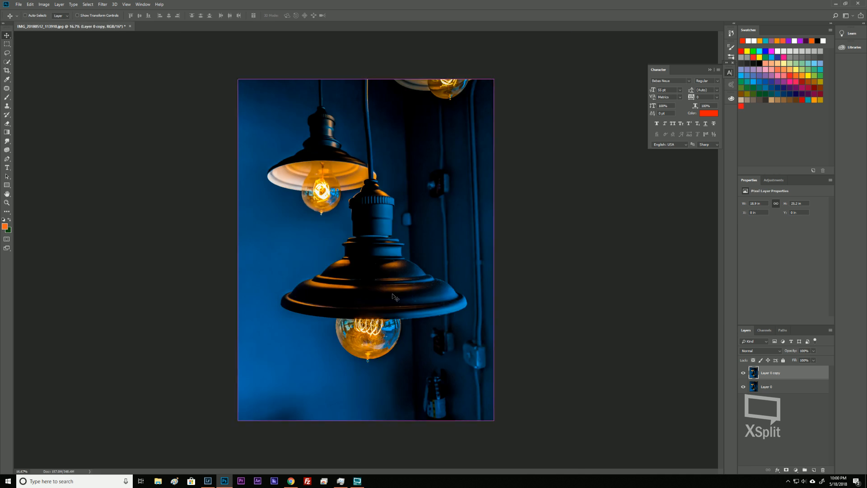
click(601, 334)
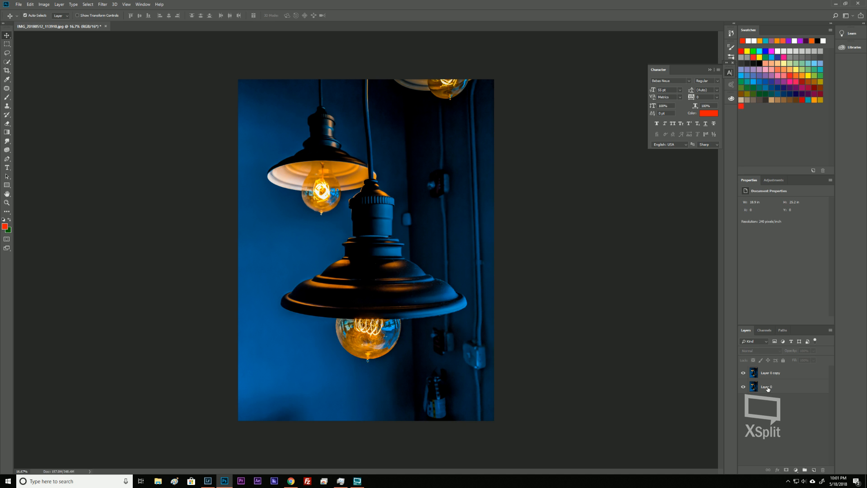
click(784, 376)
right_click(785, 377)
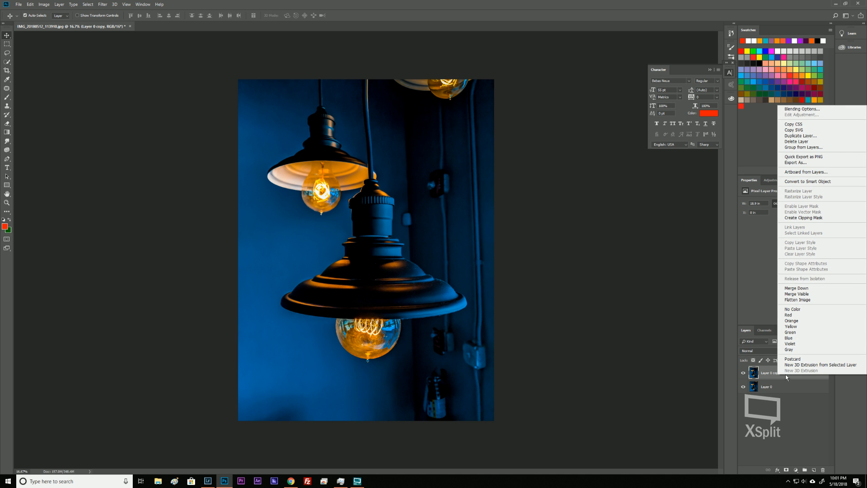
click(810, 182)
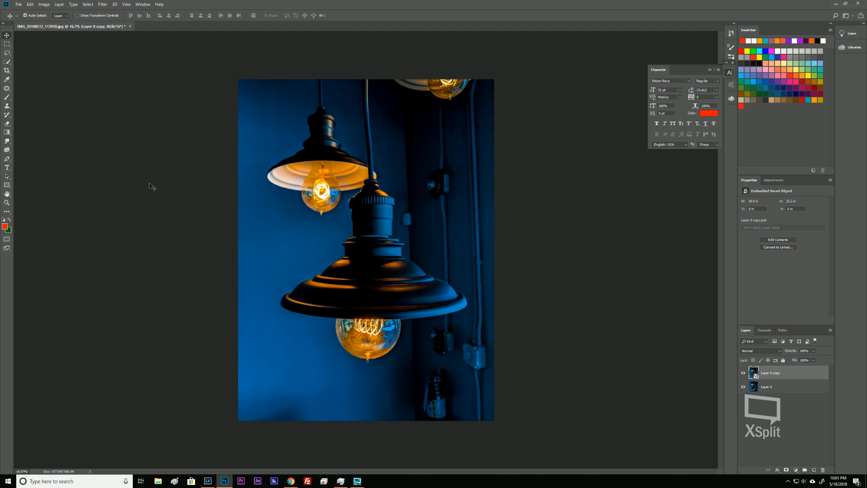
Try the Unsharp Mask filter on the smart object with different amounts and radii in the preview, and discard it.
click(102, 7)
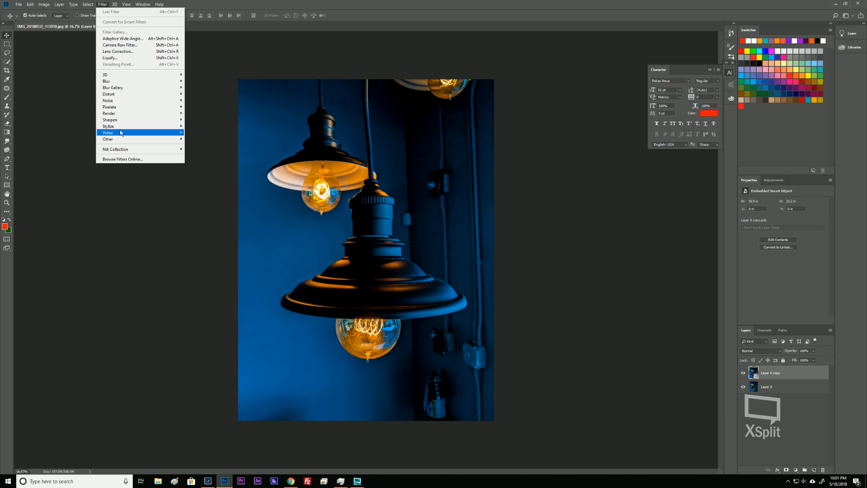
mouse_move(123, 120)
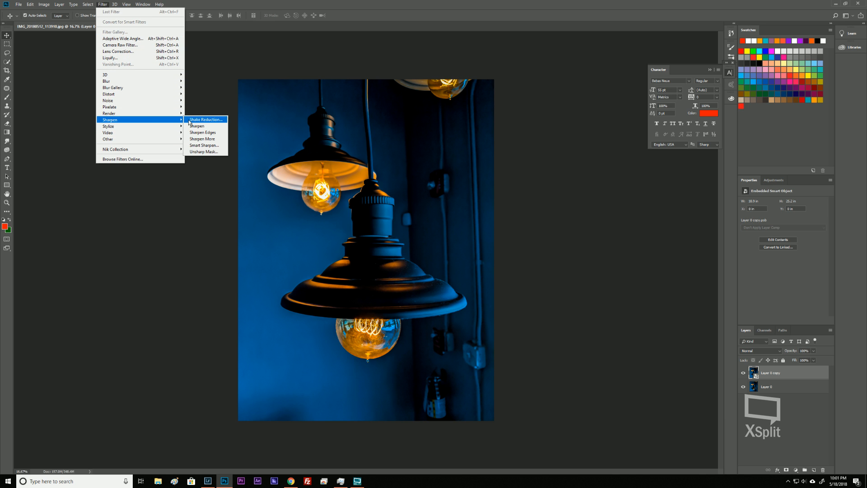
click(213, 152)
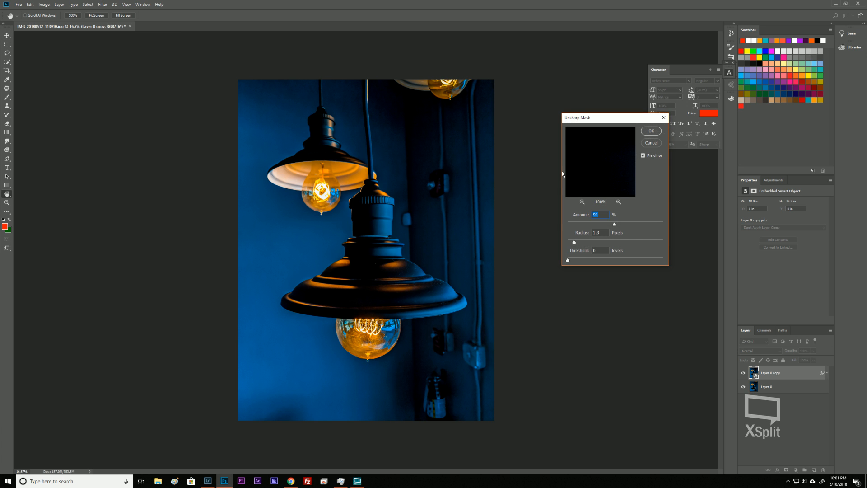
click(584, 205)
click(584, 202)
click(583, 203)
click(584, 203)
click(583, 202)
click(583, 203)
click(583, 202)
click(583, 203)
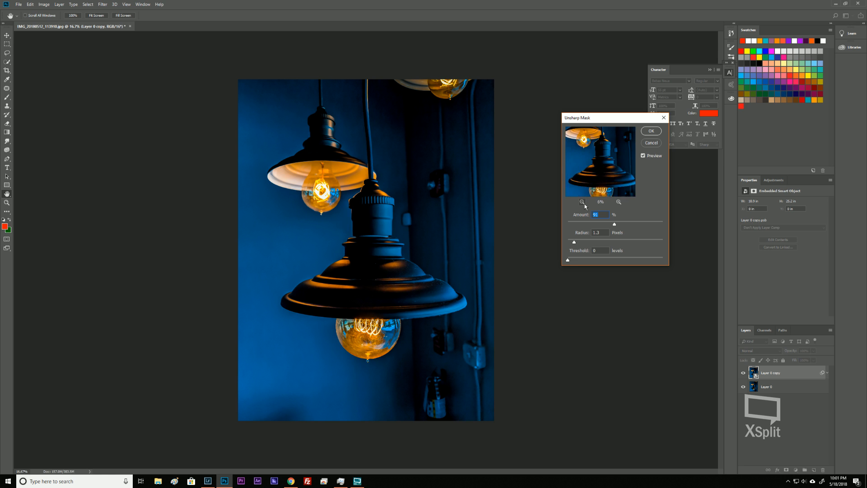
click(618, 202)
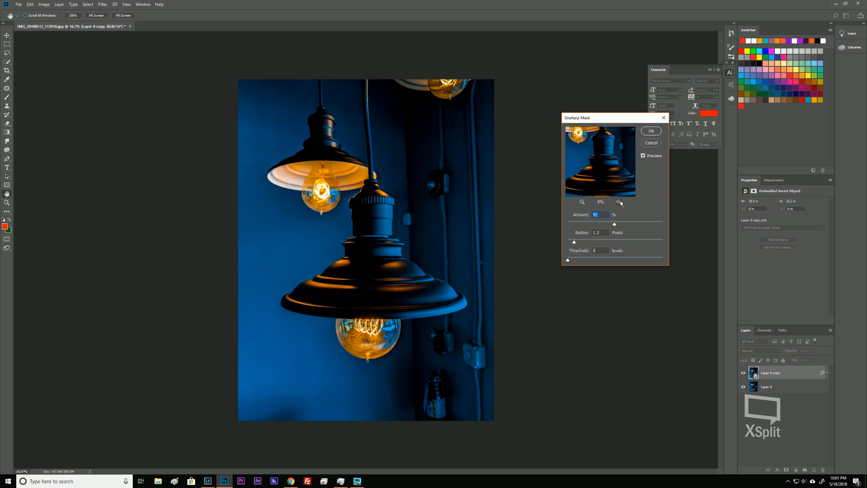
click(619, 202)
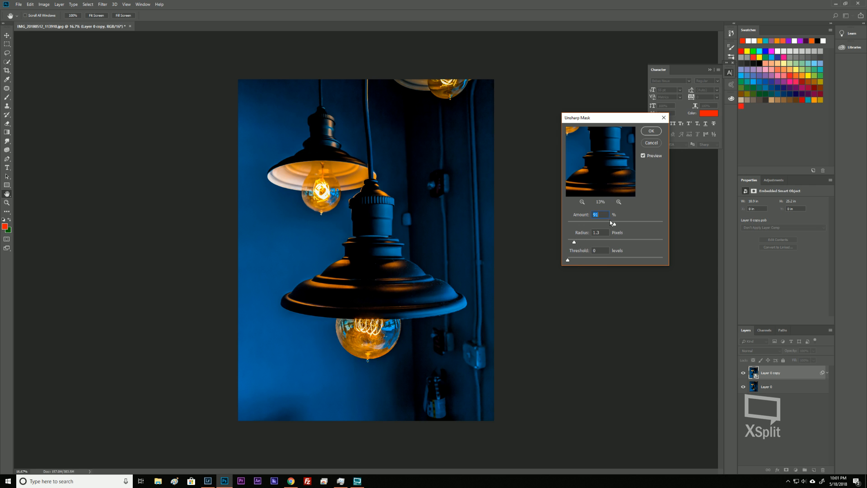
drag(611, 222, 617, 226)
click(643, 155)
click(618, 225)
click(620, 225)
drag(619, 225, 631, 225)
click(650, 225)
drag(650, 226, 617, 225)
drag(574, 243, 639, 226)
click(648, 143)
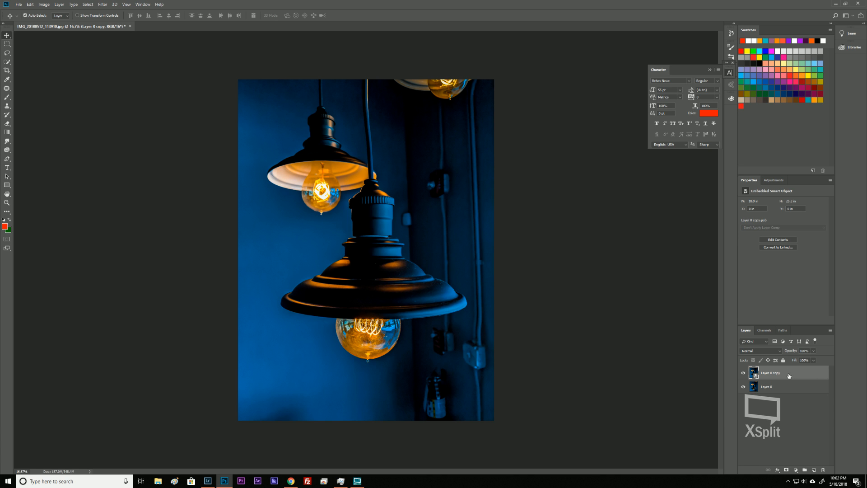
Duplicate the smart object layer and rename the lower of the two smart objects blur.
key(ctrl)
drag(780, 374, 815, 470)
click(776, 387)
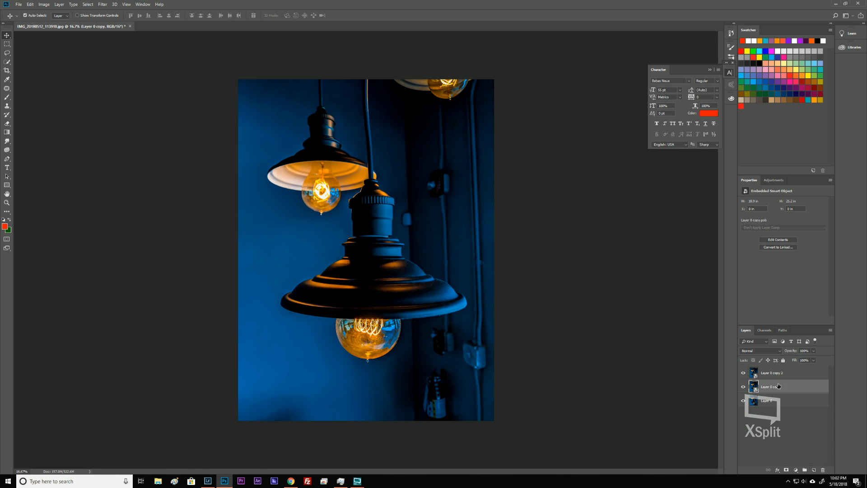
double_click(777, 386)
text(blur)
key(Return)
Rename the upper smart object layer sharp.
click(777, 373)
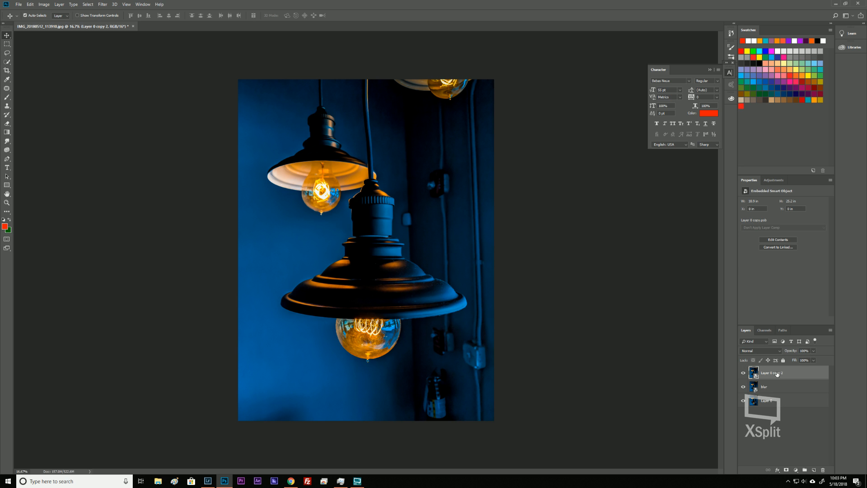
double_click(777, 373)
text(sharp)
key(Return)
Group the sharp and blur layers and expand the group to show both.
shift+click(782, 387)
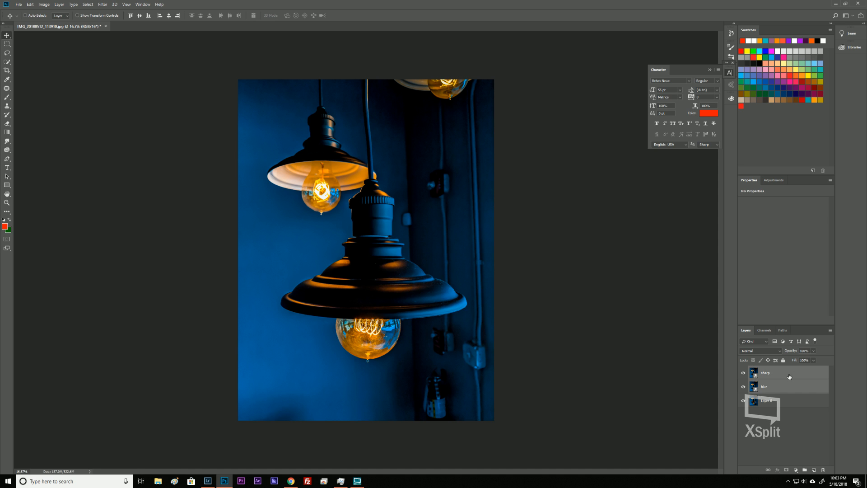
key(ctrl+g)
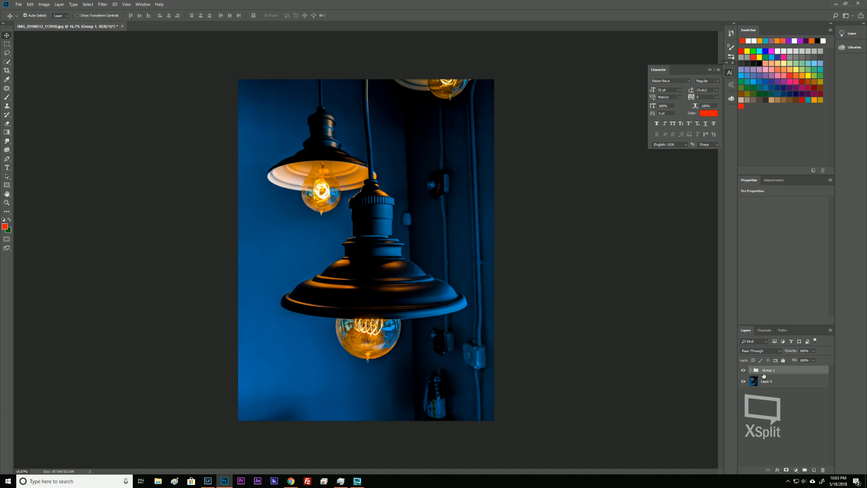
click(766, 372)
click(751, 371)
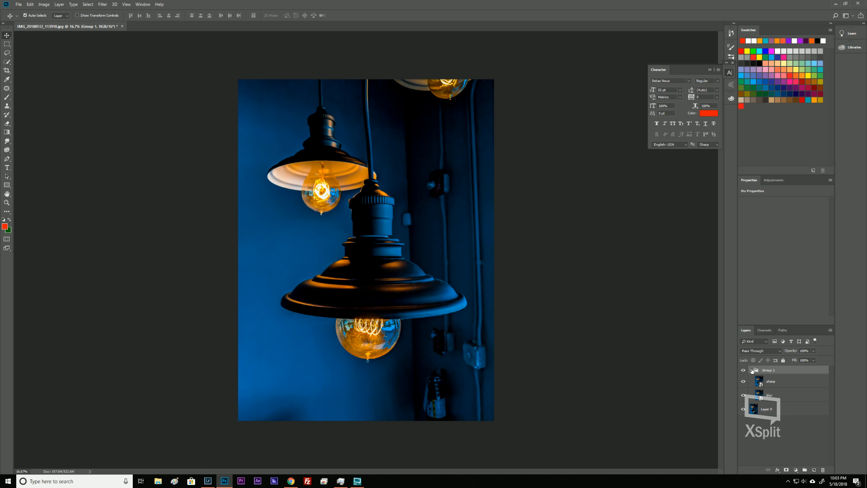
click(751, 371)
click(751, 371)
Apply a Gaussian Blur smart filter to the blur layer, judging a slightly lower radius on the large bulb's filament.
click(773, 393)
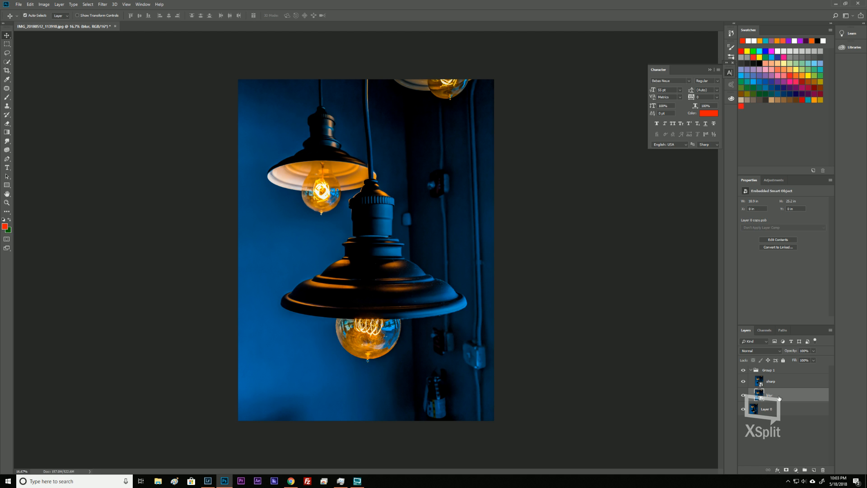
click(101, 4)
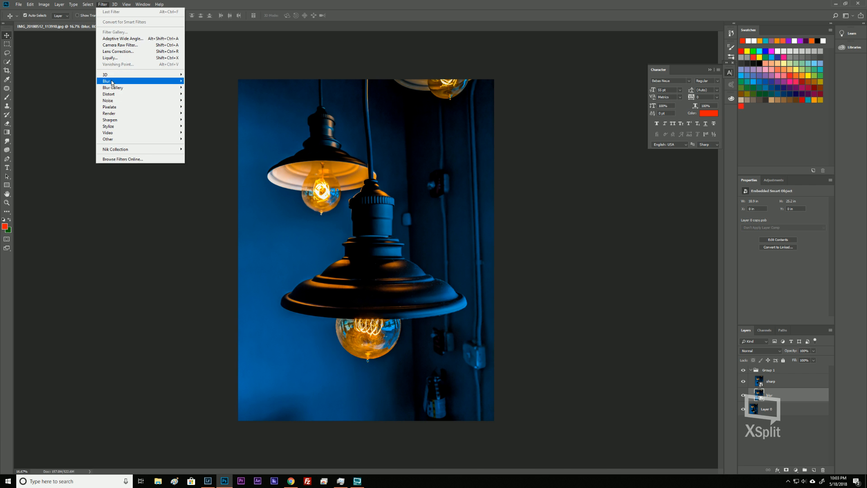
mouse_move(112, 83)
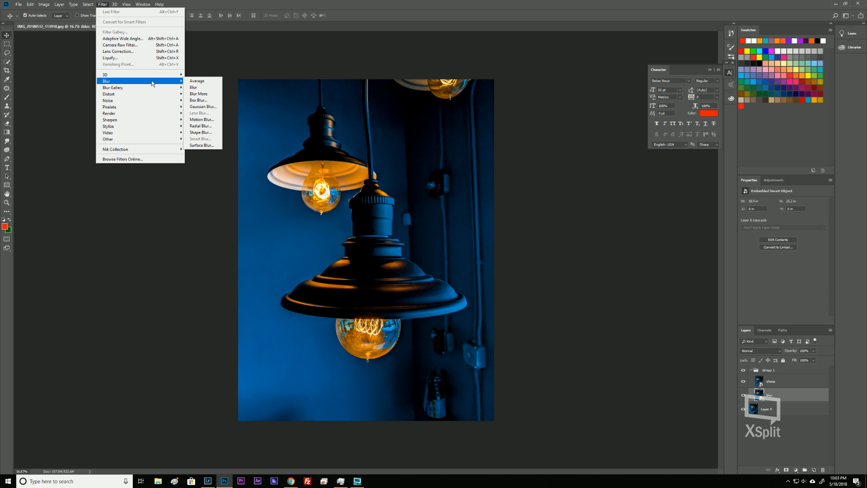
click(199, 106)
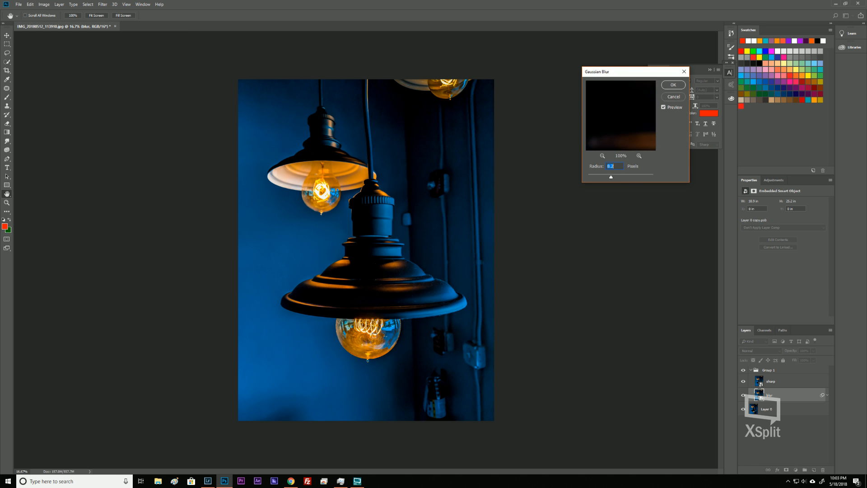
click(371, 336)
click(366, 332)
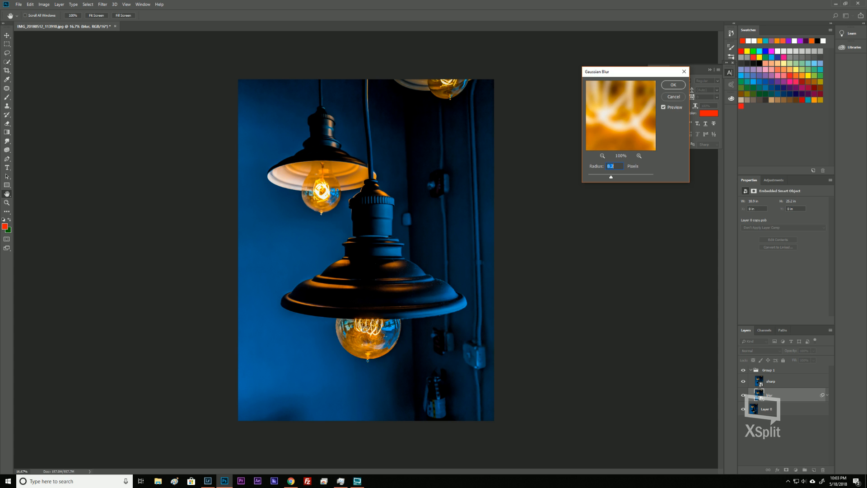
mouse_move(611, 177)
mouse_down()
mouse_move(625, 176)
mouse_move(610, 177)
mouse_up()
click(672, 85)
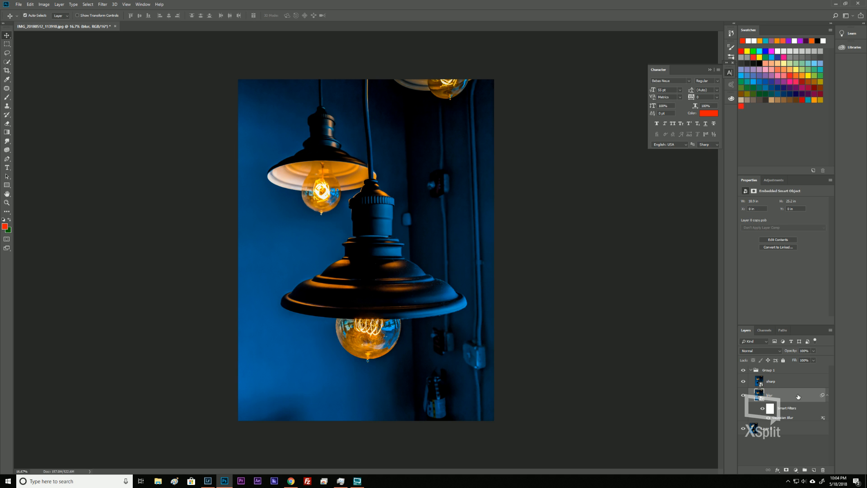
Apply a High Pass smart filter with a 4.1 pixel radius to the sharp layer.
click(781, 381)
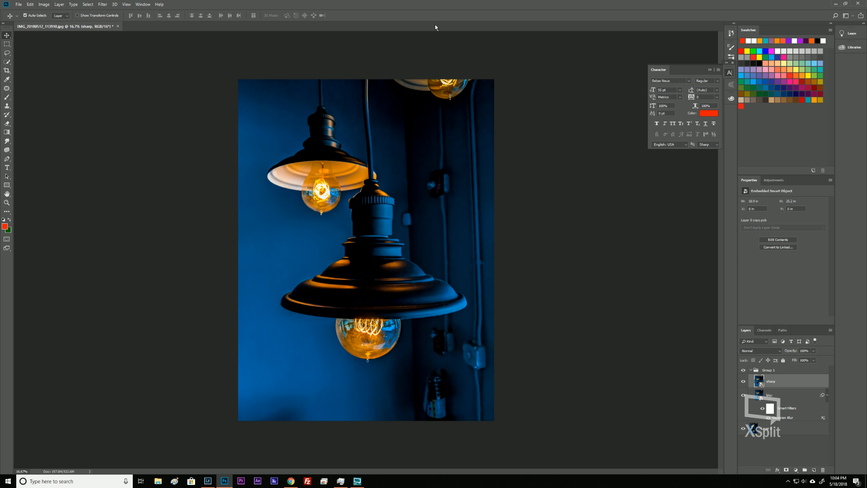
click(105, 7)
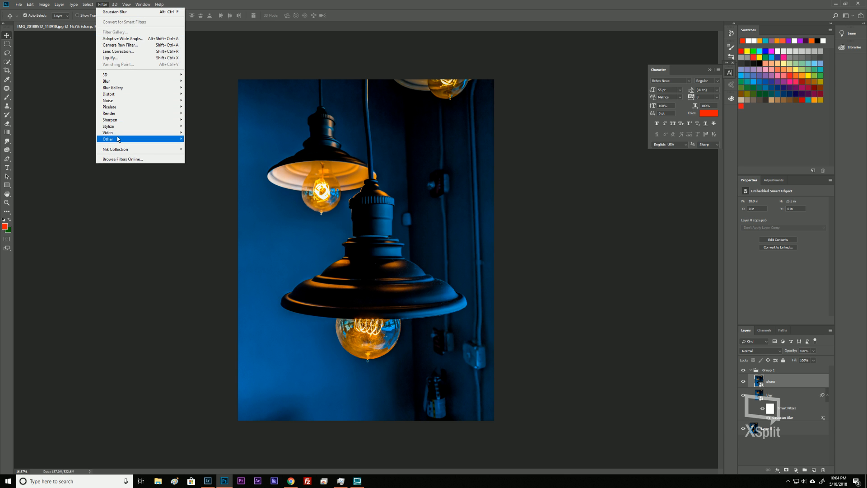
mouse_move(118, 139)
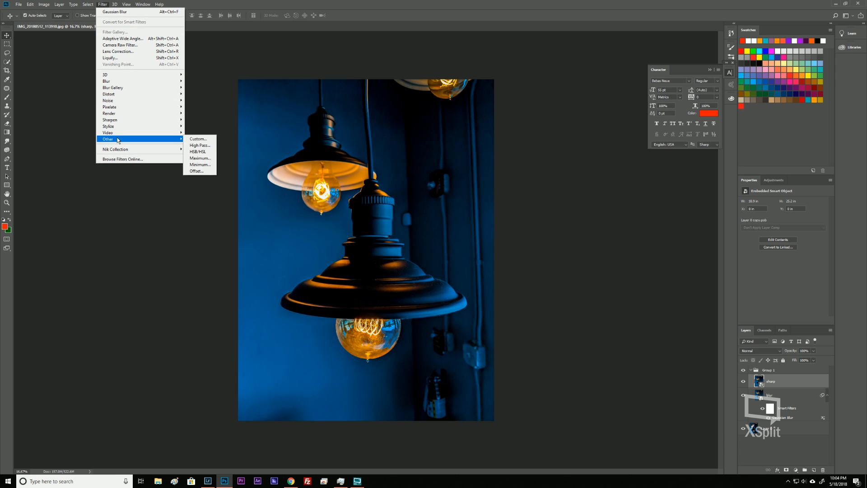
click(202, 146)
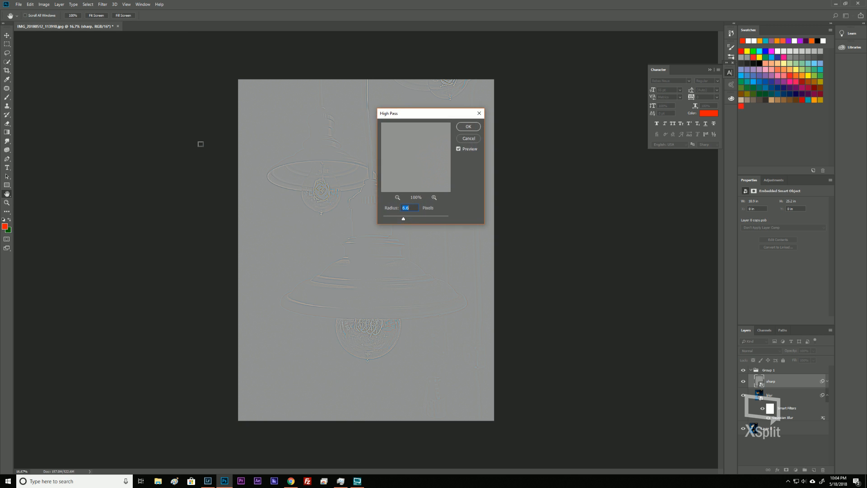
drag(427, 115, 569, 181)
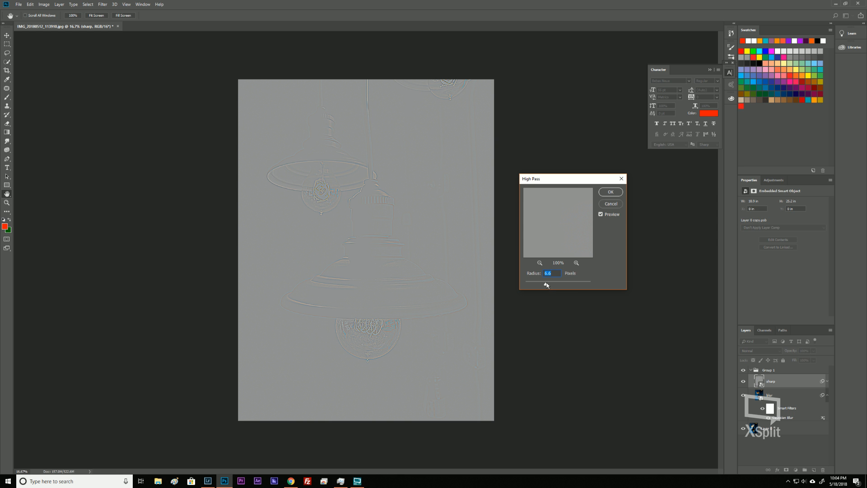
drag(547, 285, 517, 286)
drag(527, 285, 543, 283)
drag(543, 284, 540, 286)
click(616, 192)
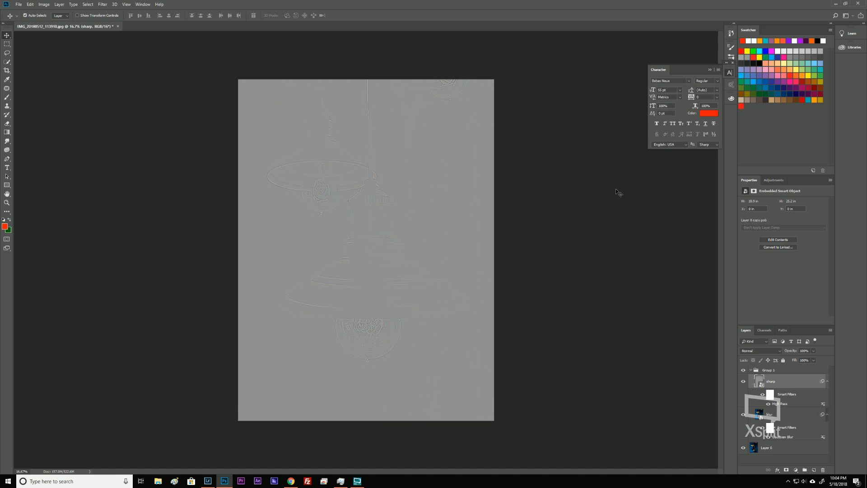
Set the sharp layer's blend mode to Linear Light and compare the photo with the group hidden and shown.
click(617, 191)
click(748, 353)
click(762, 354)
click(763, 350)
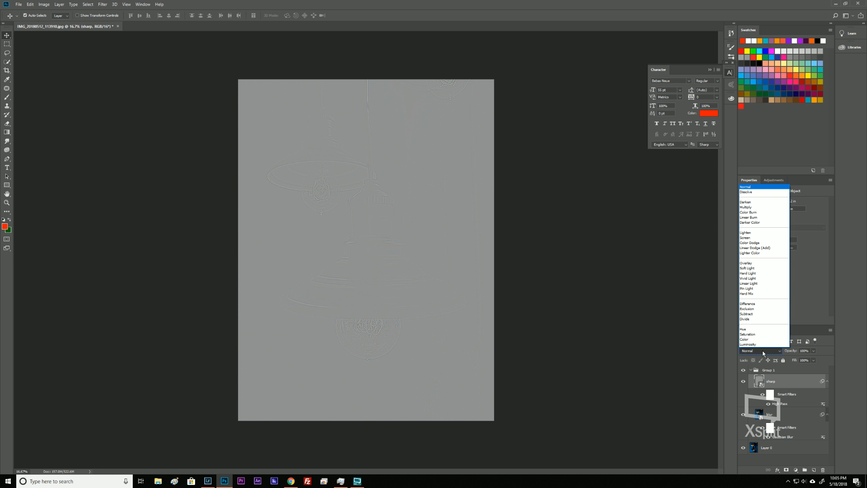
click(750, 284)
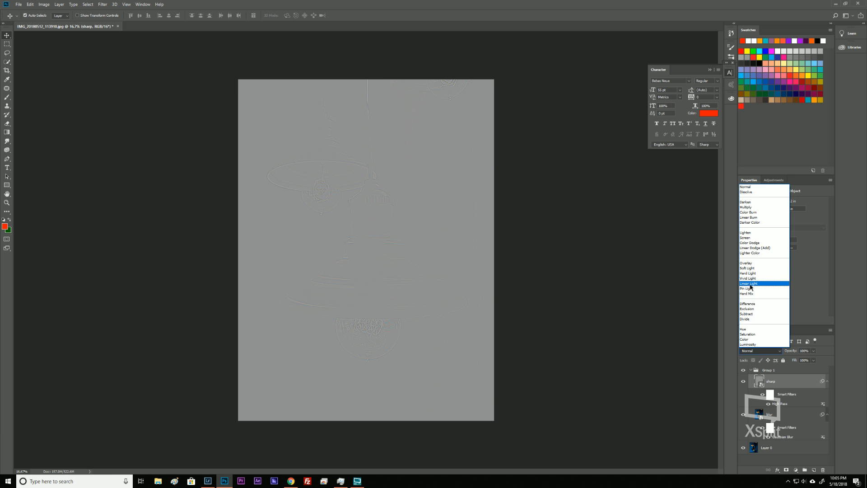
click(751, 284)
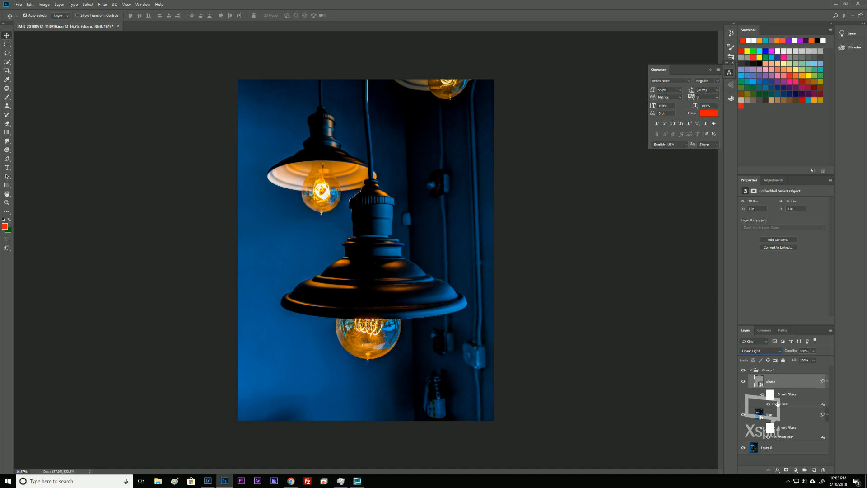
click(744, 371)
click(744, 371)
Edit the sharp layer's High Pass filter, preview weaker and extreme radii, and raise the radius to just under 10 pixels.
double_click(780, 404)
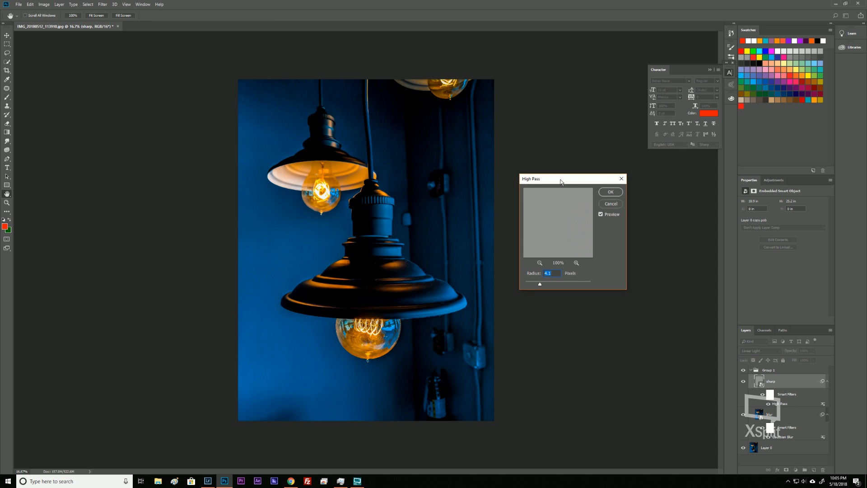
drag(562, 182, 560, 170)
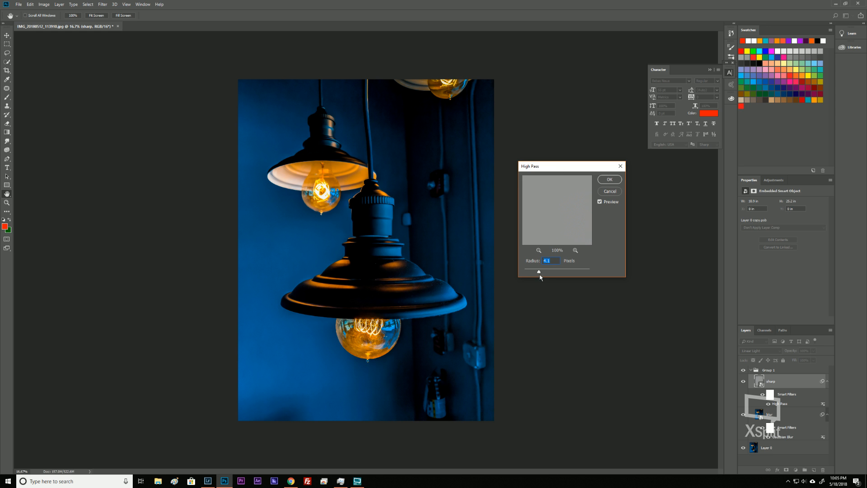
drag(539, 272, 542, 274)
drag(545, 275, 550, 274)
drag(551, 270, 550, 271)
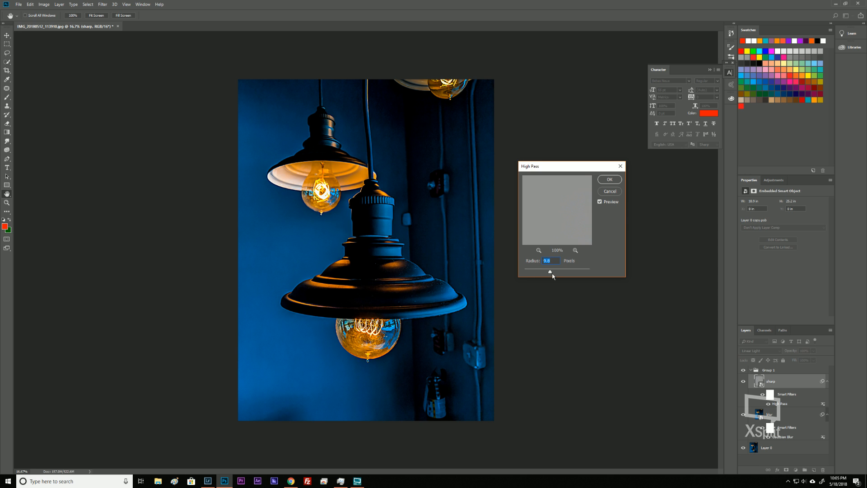
drag(552, 270, 587, 272)
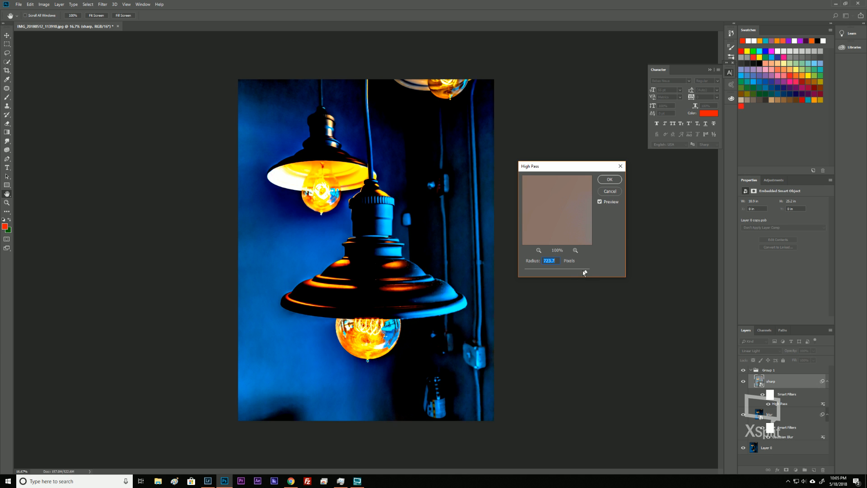
drag(585, 271, 565, 273)
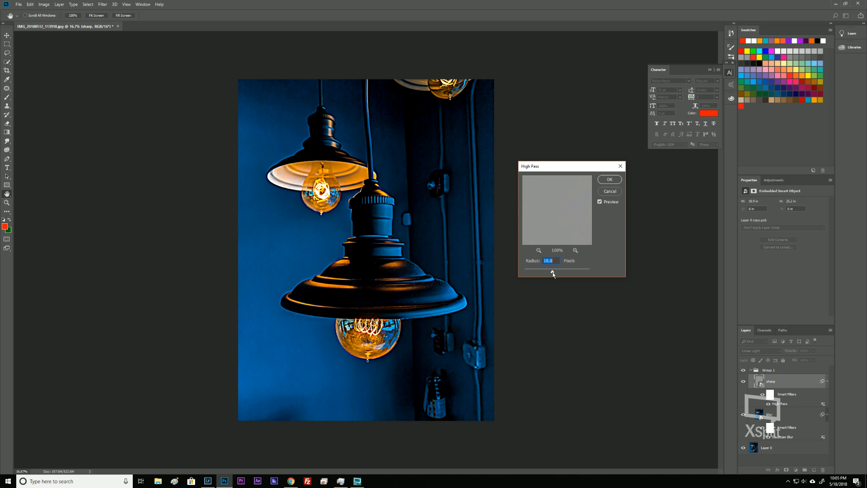
drag(552, 272, 539, 275)
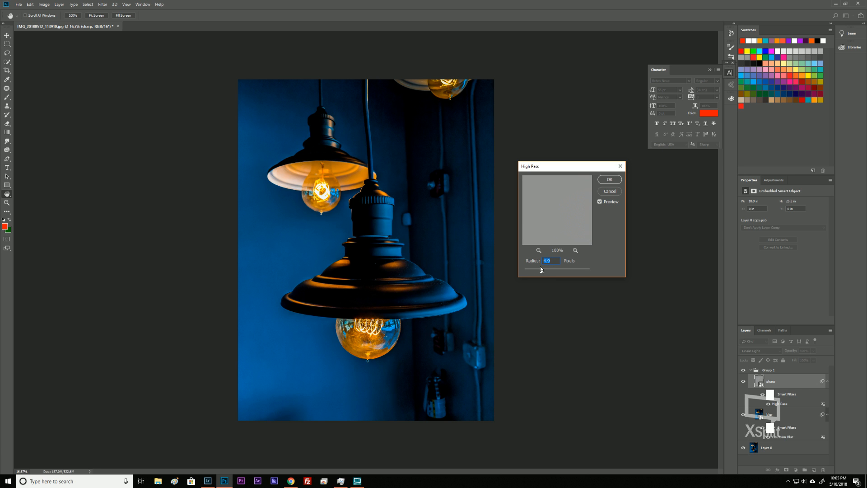
click(541, 270)
drag(548, 273, 545, 274)
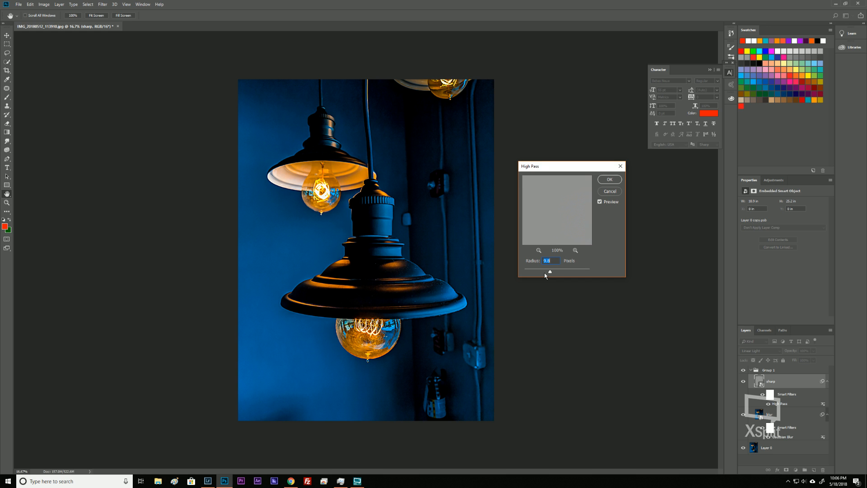
key(Down)
key(Down)
click(608, 180)
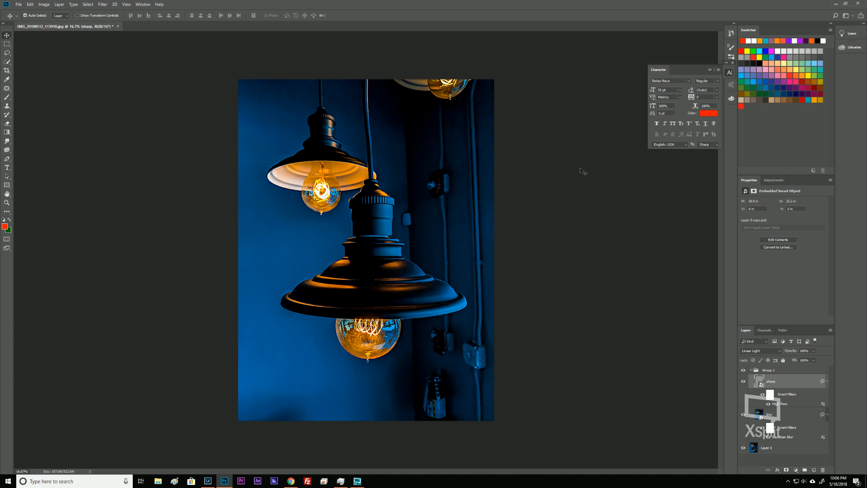
Compare the photo with the sharpening group hidden and shown, and merge the group into one layer.
click(745, 372)
click(745, 370)
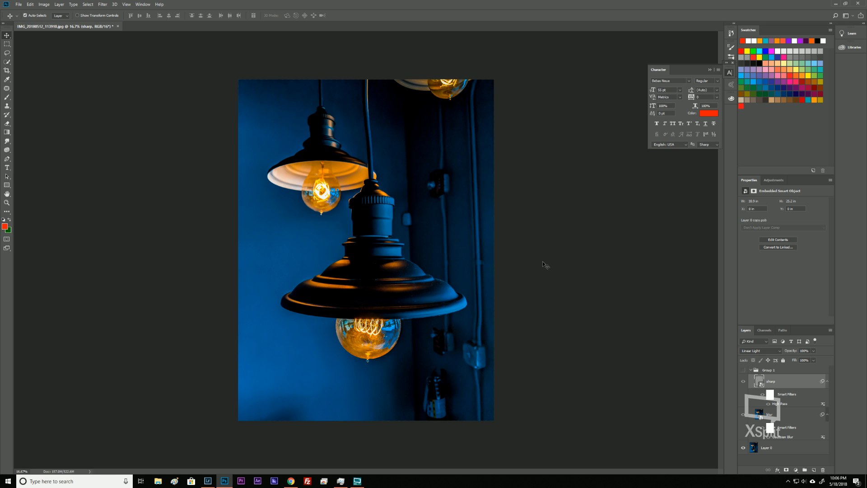
click(743, 371)
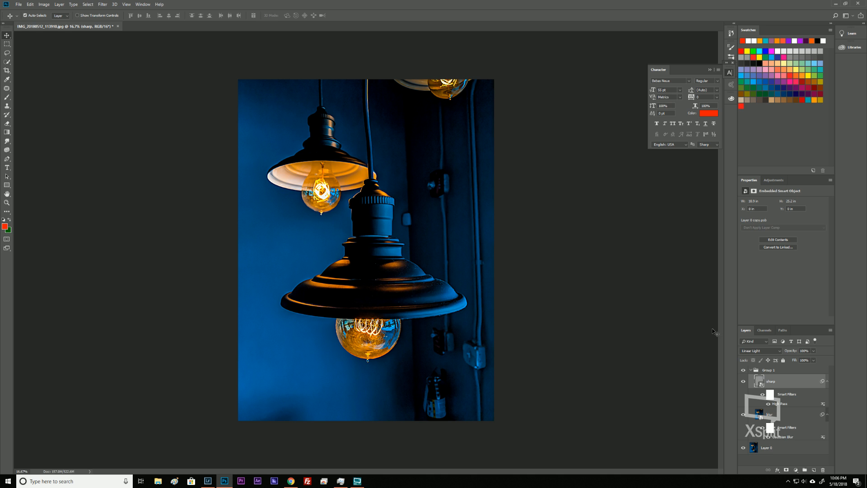
click(752, 371)
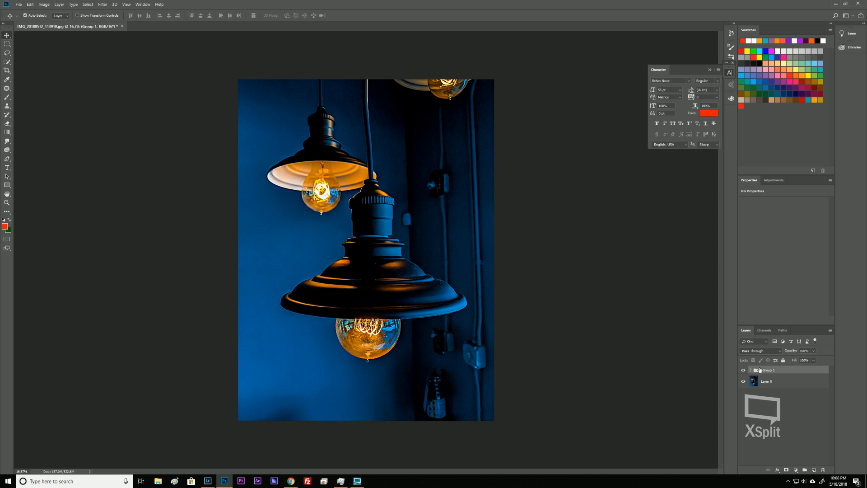
right_click(760, 369)
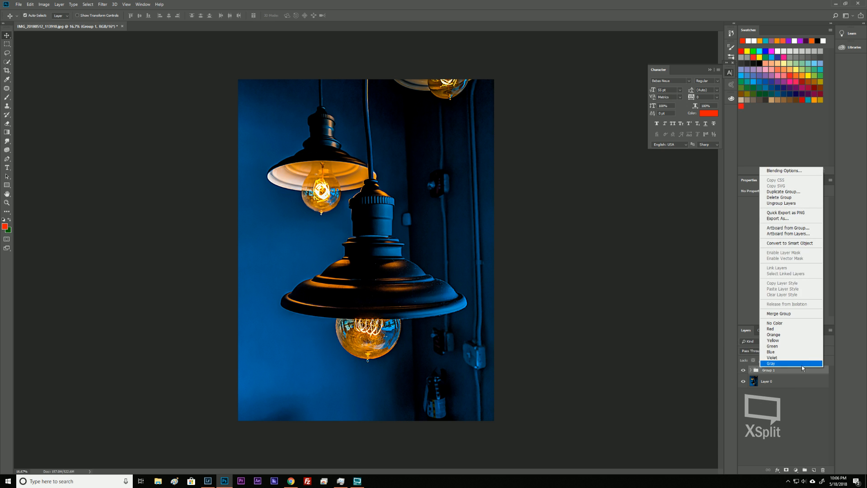
click(785, 313)
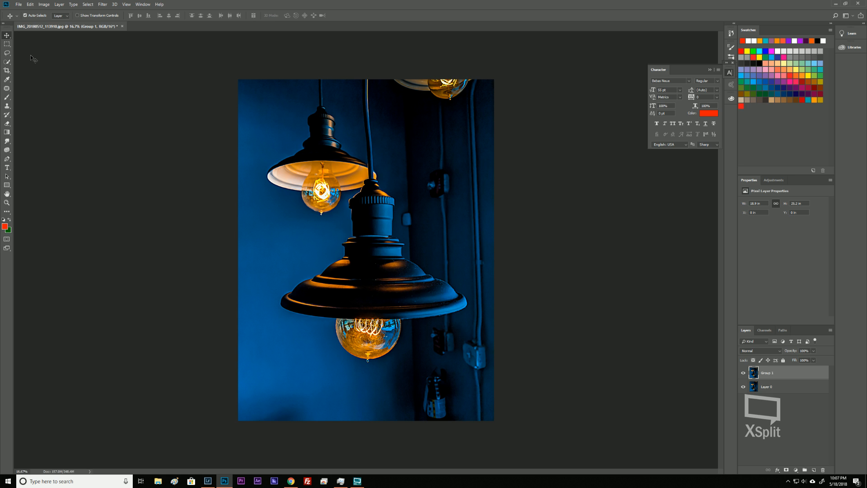
Lasso the cropped lamp at the photo's upper edge, remove it with a Content-Aware fill at 100% opacity, and deselect.
click(7, 53)
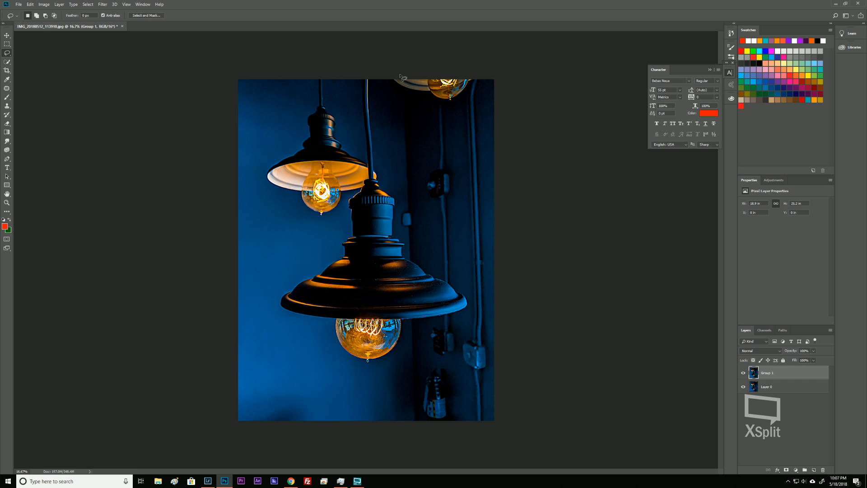
drag(391, 87, 464, 98)
key(shift)
key(shift+BackSpace)
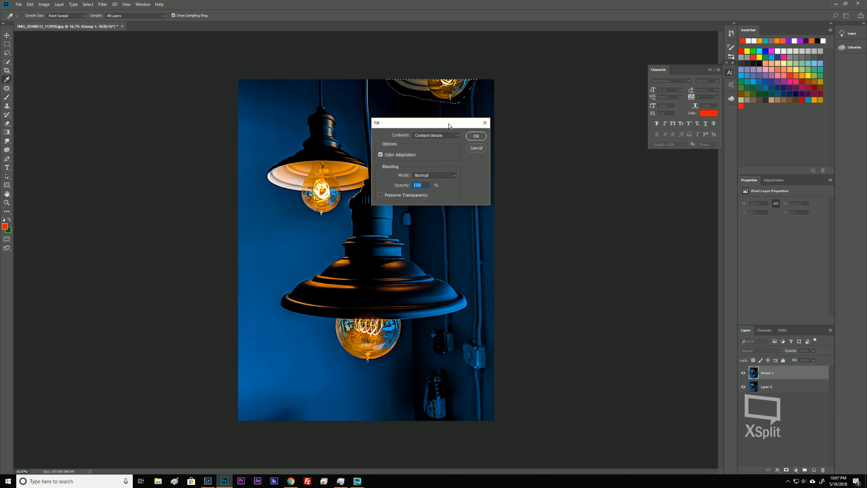
click(476, 136)
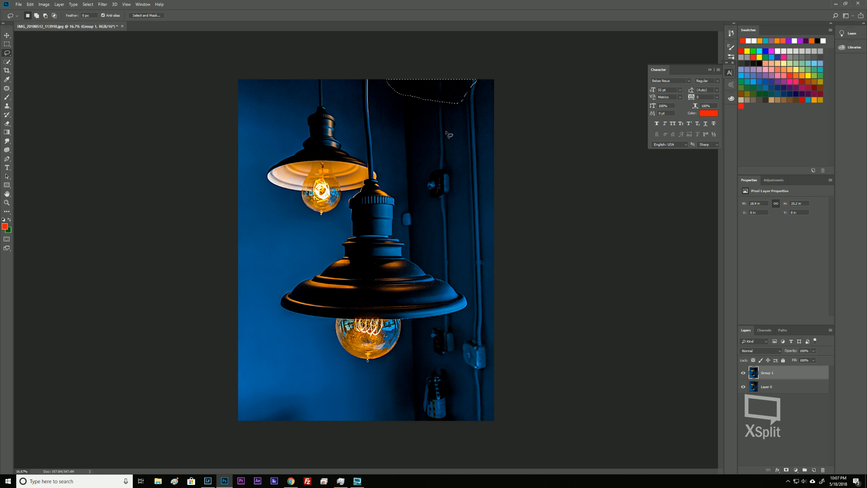
key(ctrl+d)
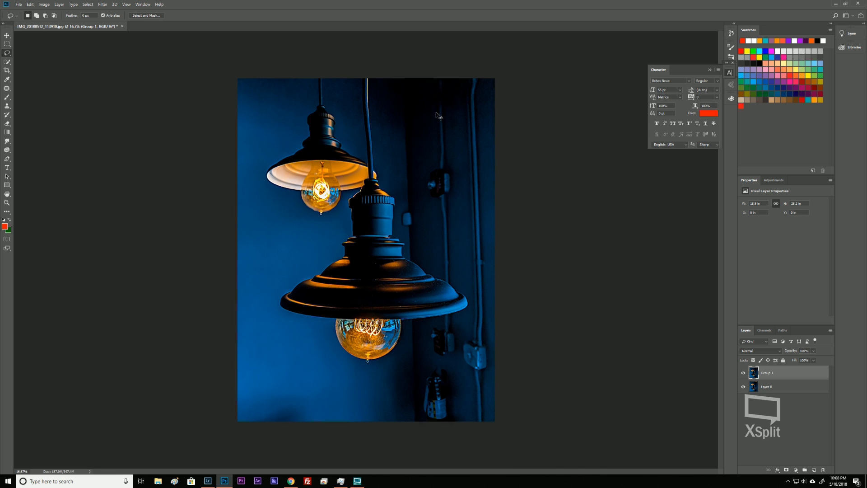
Use the Patch tool in Content-Aware mode to repair the thin wall cable where the lamp was removed.
key(ctrl+plus)
key(ctrl+plus)
mouse_move(480, 82)
mouse_down()
mouse_move(393, 246)
mouse_move(350, 303)
mouse_up()
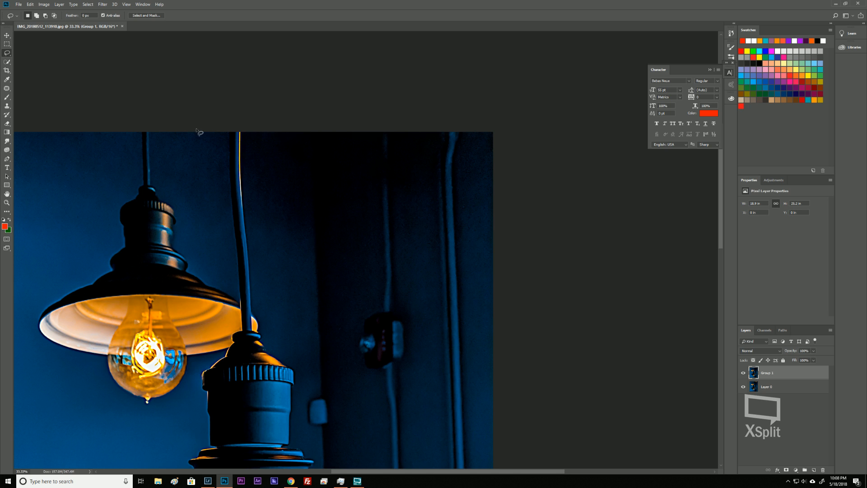
click(11, 90)
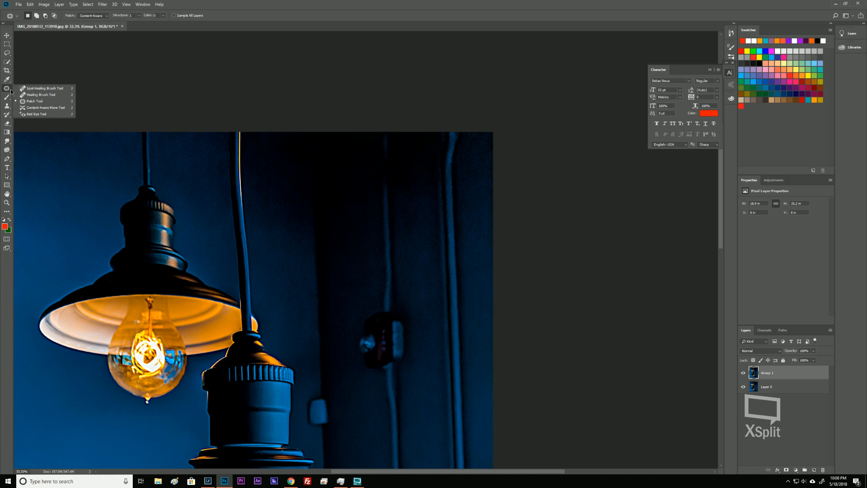
click(52, 103)
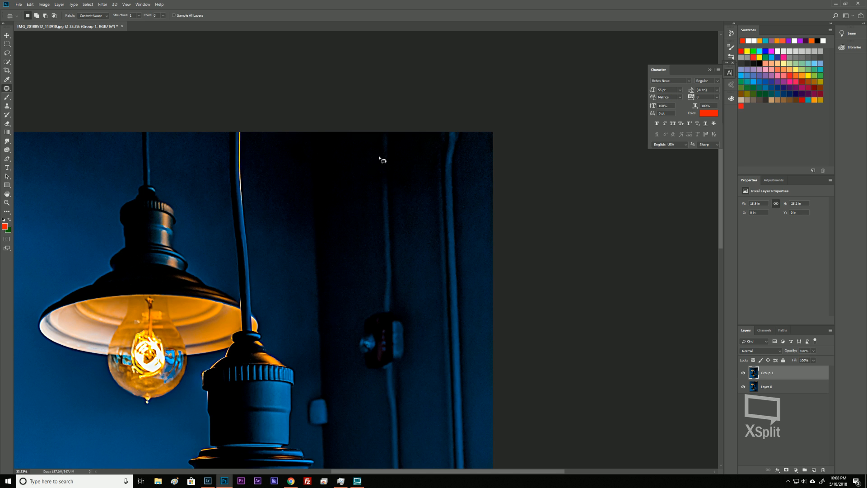
mouse_move(380, 157)
mouse_down()
mouse_move(393, 174)
mouse_move(390, 188)
mouse_move(380, 180)
mouse_move(380, 158)
mouse_up()
click(417, 168)
drag(387, 185, 389, 188)
key(ctrl+d)
Patch the remaining uneven section of the thin wall cable, deselect, and check the repair on the whole photo.
drag(393, 176, 389, 177)
key(ctrl+plus)
key(ctrl+plus)
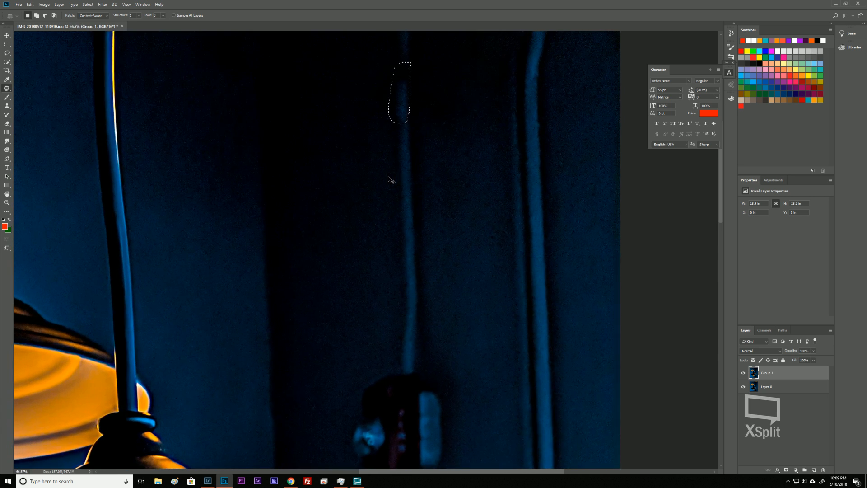
mouse_move(410, 107)
mouse_down()
mouse_move(399, 118)
mouse_move(404, 126)
mouse_move(406, 120)
mouse_up()
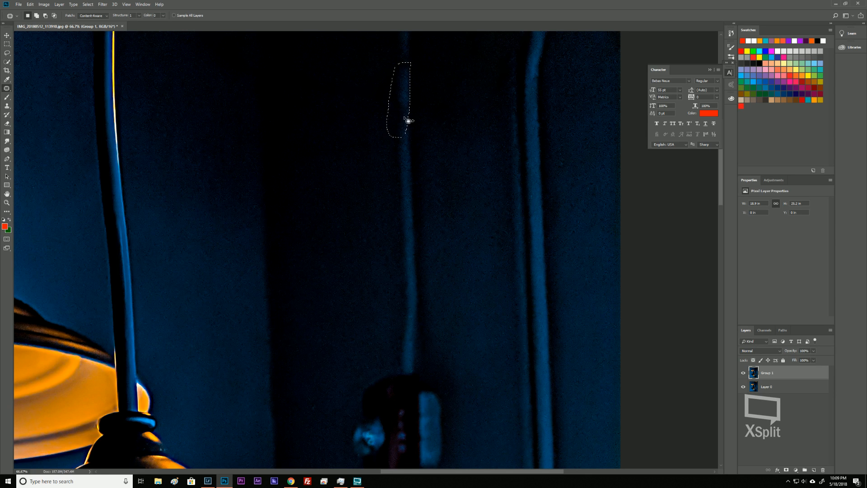
click(445, 138)
drag(444, 108, 431, 185)
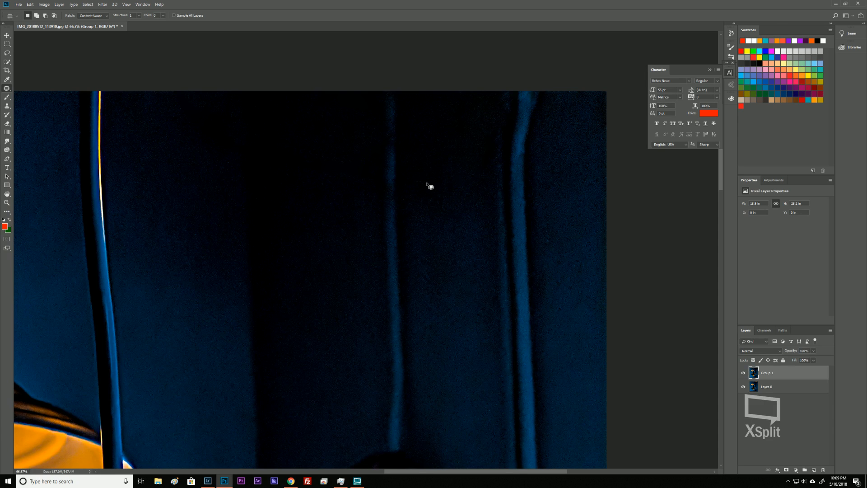
key(ctrl+minus)
key(ctrl+minus)
key(ctrl+minus)
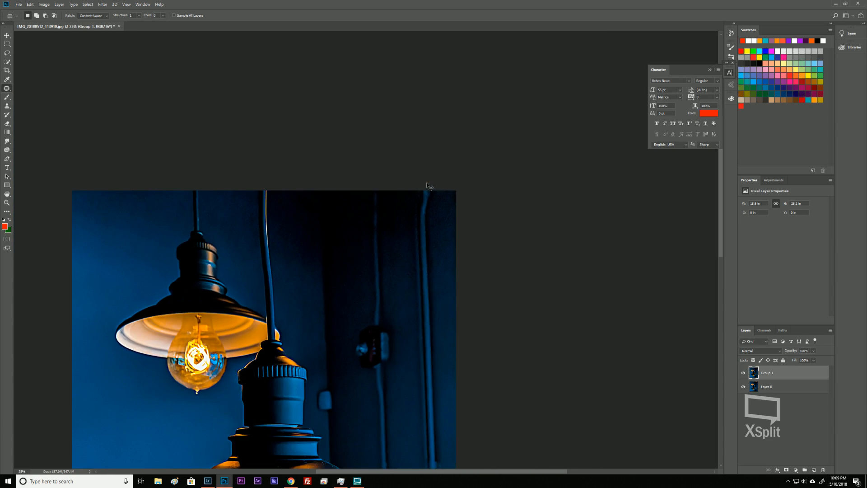
key(ctrl+minus)
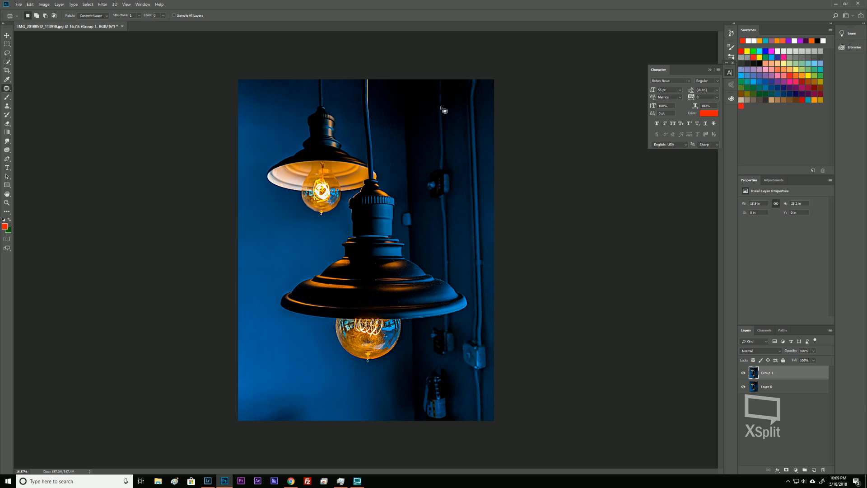
Try another patch on the thin wall cable above the junction box, and undo it.
key(ctrl+equal)
key(ctrl+equal)
key(ctrl+equal)
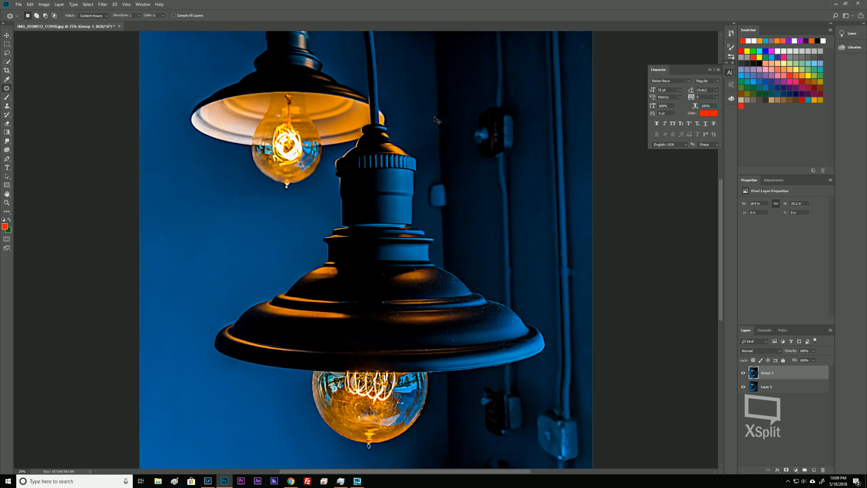
drag(500, 86, 474, 225)
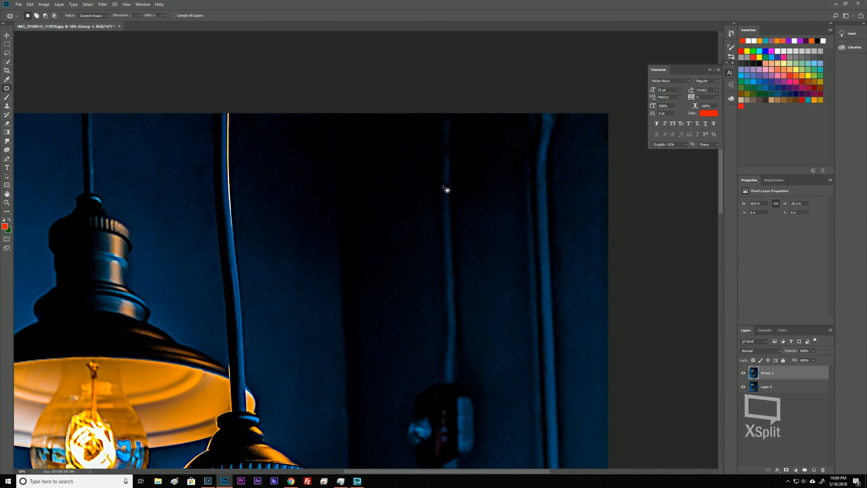
mouse_move(443, 186)
mouse_down()
mouse_move(445, 203)
mouse_move(451, 185)
mouse_move(443, 188)
mouse_move(467, 181)
mouse_move(445, 180)
mouse_move(442, 199)
mouse_move(453, 184)
mouse_move(445, 184)
mouse_move(453, 205)
mouse_move(449, 152)
mouse_up()
click(414, 175)
key(ctrl+z)
key(ctrl+d)
Patch the faint upper part of the thin wall cable, deselect, and review the whole photo.
mouse_move(451, 148)
mouse_down()
mouse_move(449, 155)
mouse_move(452, 139)
mouse_up()
key(ctrl+d)
key(ctrl+minus)
key(ctrl+minus)
key(ctrl+minus)
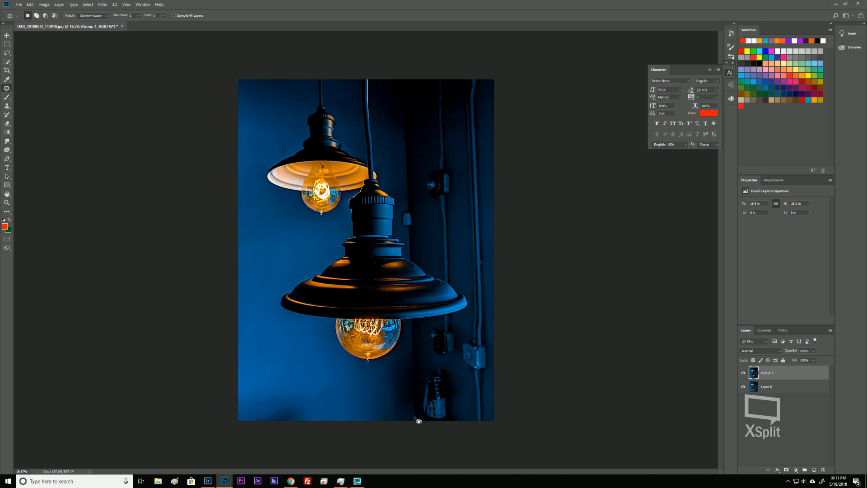
Lasso the dark hardware at the photo's lower-right corner and remove it with a Content-Aware fill at 100% opacity, then deselect.
key(l)
mouse_move(416, 422)
mouse_down()
mouse_move(423, 368)
mouse_move(450, 369)
mouse_move(459, 423)
mouse_move(455, 433)
mouse_move(413, 436)
mouse_up()
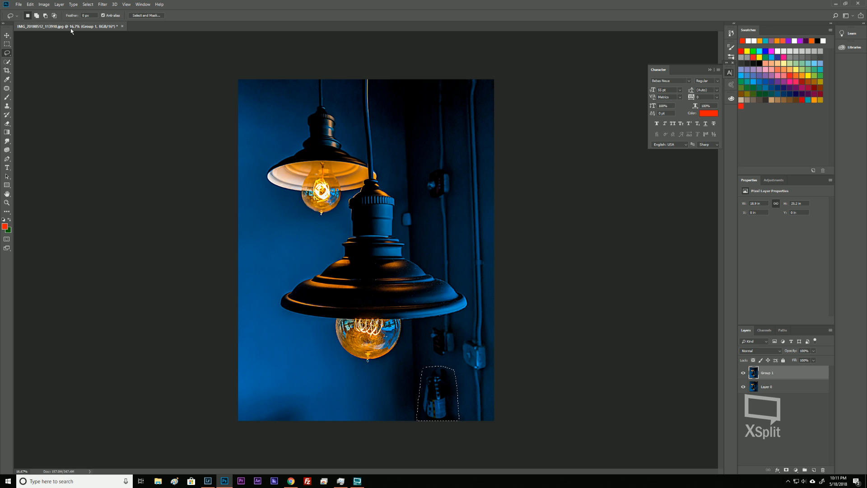
click(31, 5)
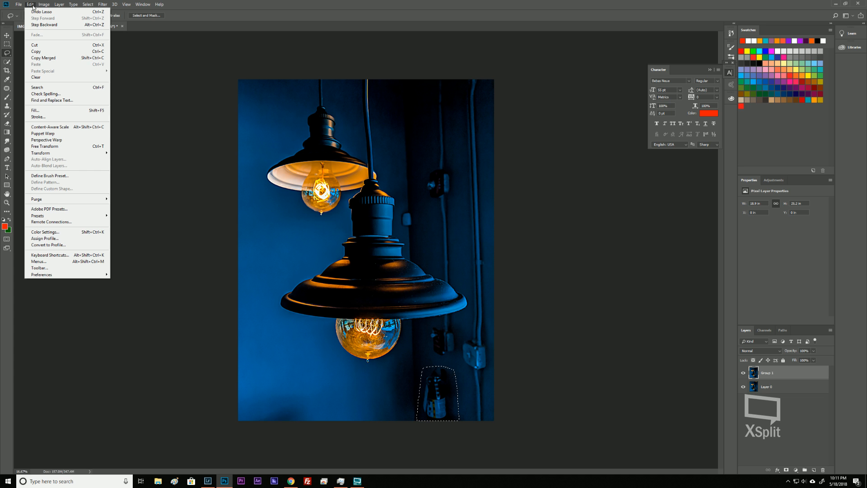
click(72, 115)
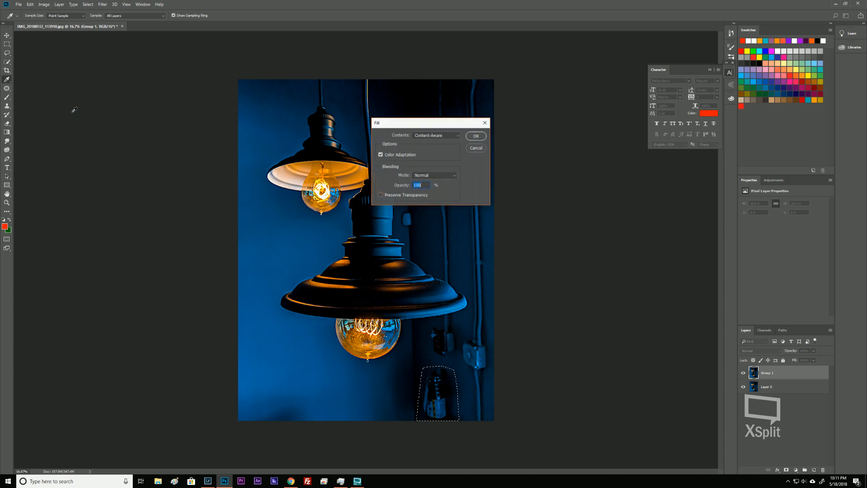
click(481, 136)
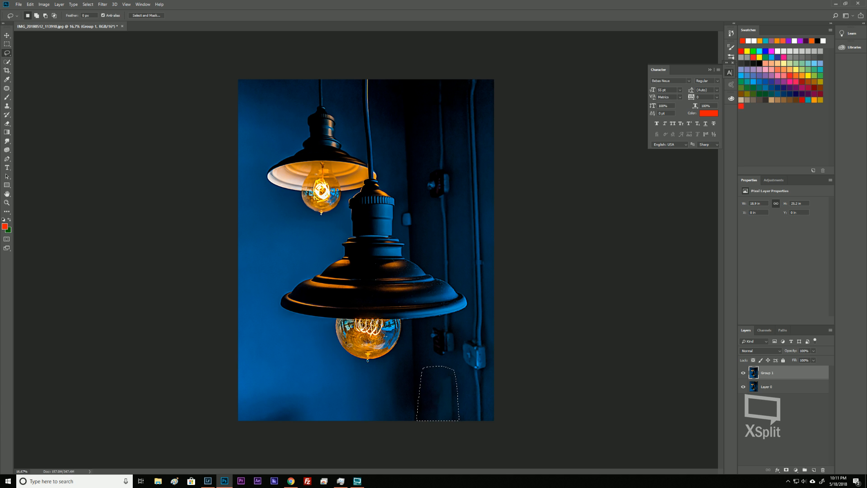
key(ctrl+d)
Patch the filled area in the lower-right corner with neighbouring wall texture using the Content-Aware Patch tool to blend the leftovers.
click(7, 89)
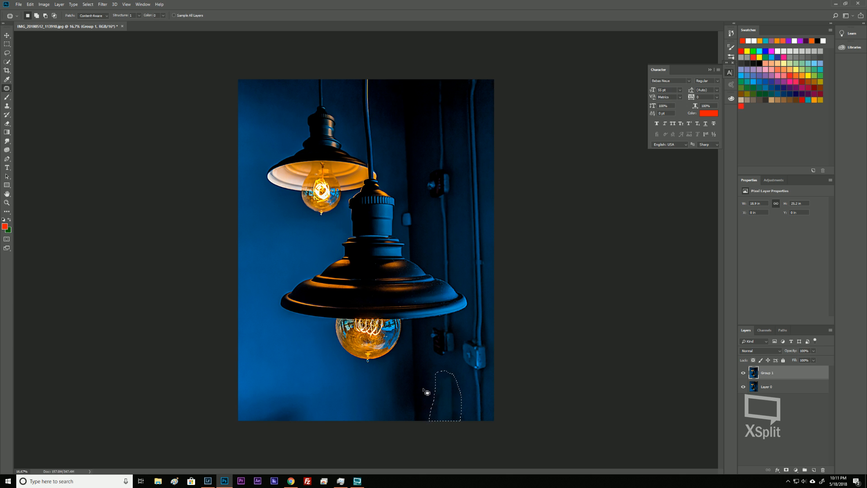
drag(442, 393, 416, 386)
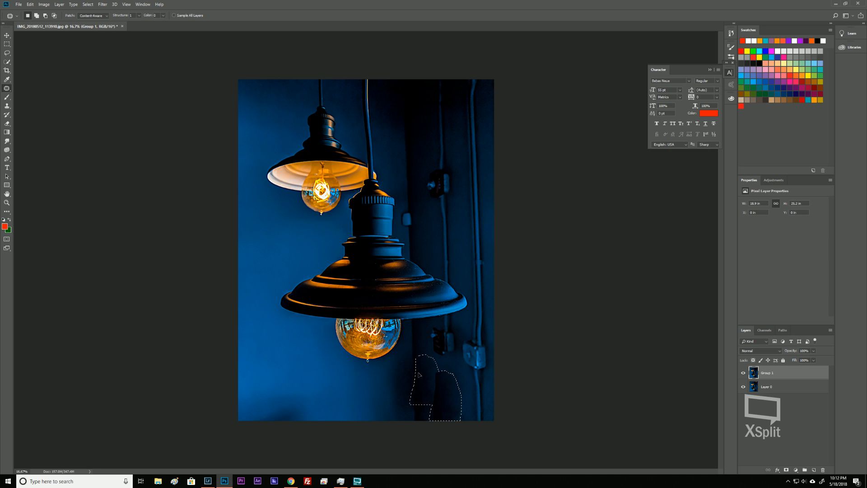
key(ctrl+d)
mouse_move(440, 377)
mouse_down()
mouse_move(433, 375)
mouse_move(426, 414)
mouse_move(448, 422)
mouse_move(447, 387)
mouse_move(440, 377)
mouse_move(430, 388)
mouse_up()
key(ctrl+d)
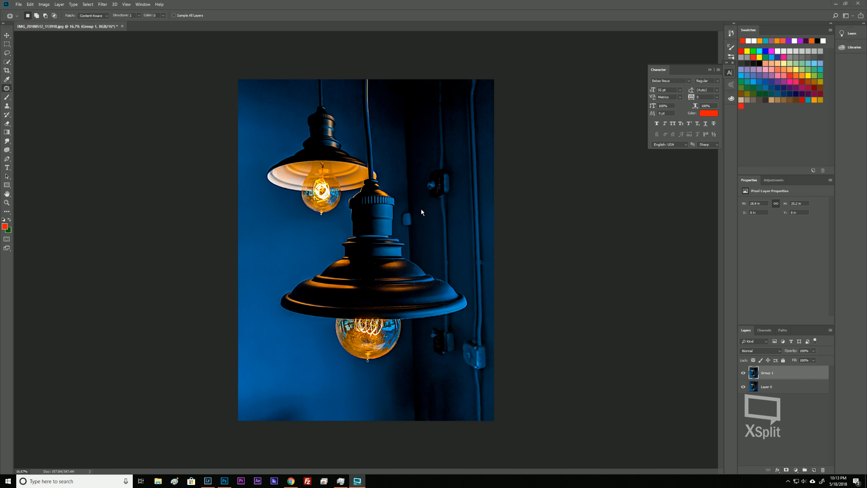
Lasso the small blue box on the wall beside the front lamp's socket, remove it with a Content-Aware fill and deselect.
click(592, 219)
key(l)
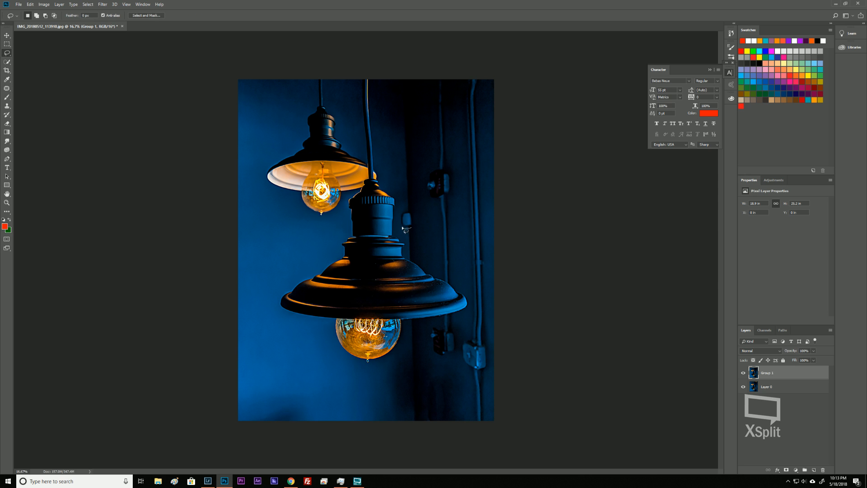
mouse_move(404, 228)
mouse_down()
mouse_move(399, 208)
mouse_move(413, 229)
mouse_up()
key(shift+BackSpace)
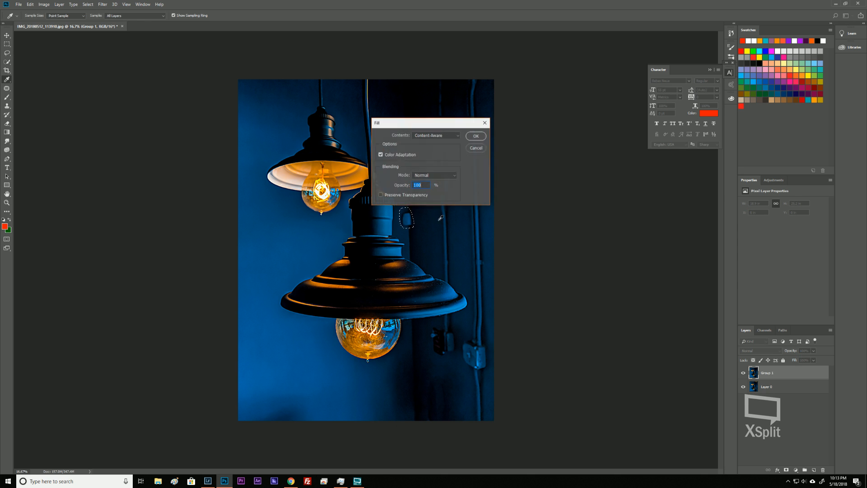
click(481, 140)
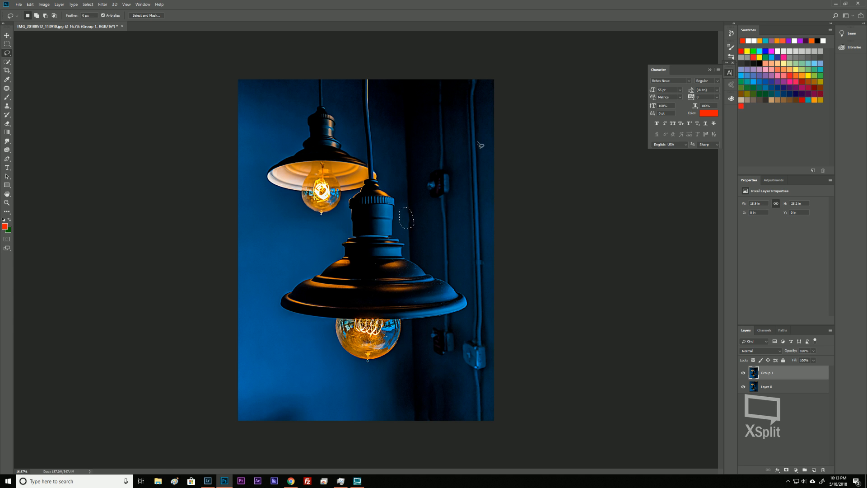
key(ctrl+d)
Clean up the vertical wall edge beside the front lamp's socket with small Patch tool corrections.
key(ctrl+plus)
key(ctrl+plus)
key(ctrl+plus)
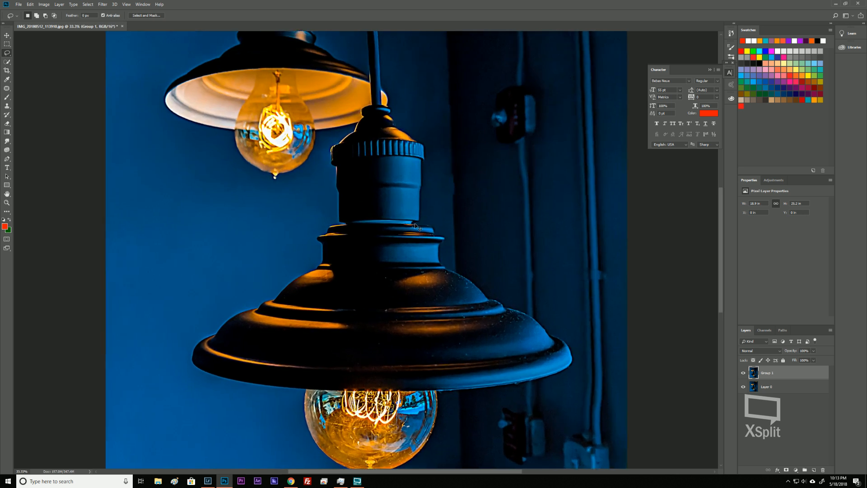
scroll(522, 187, right, 5)
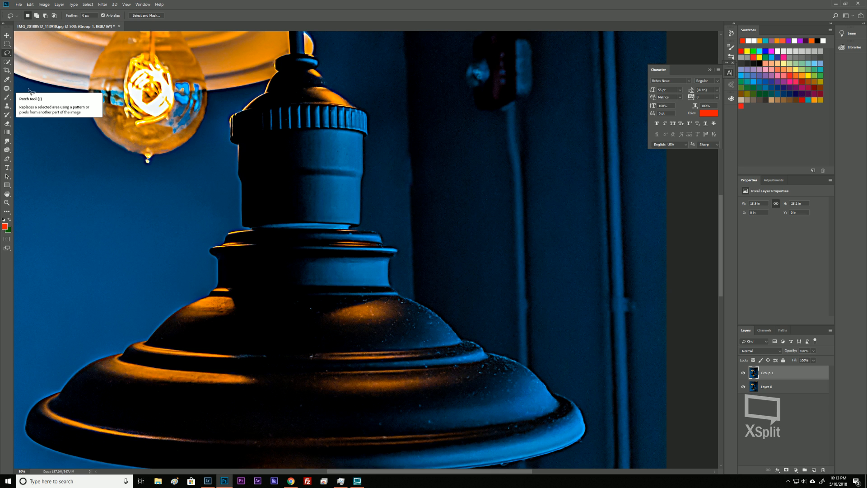
click(11, 92)
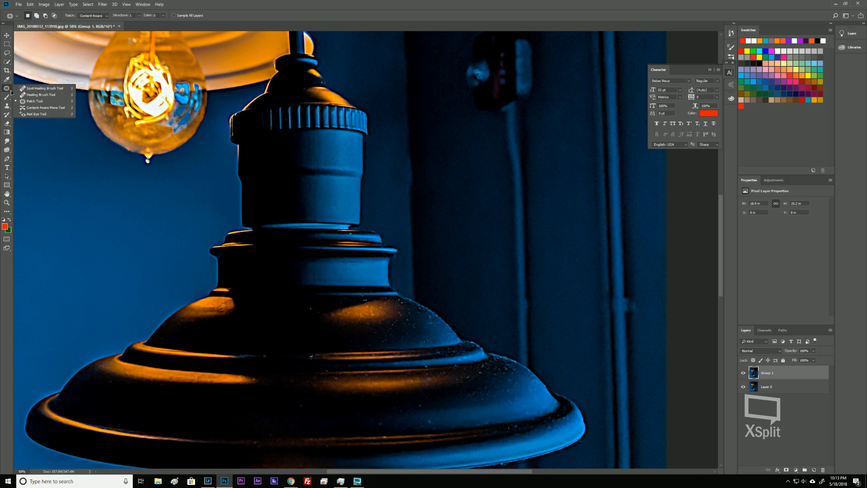
click(35, 101)
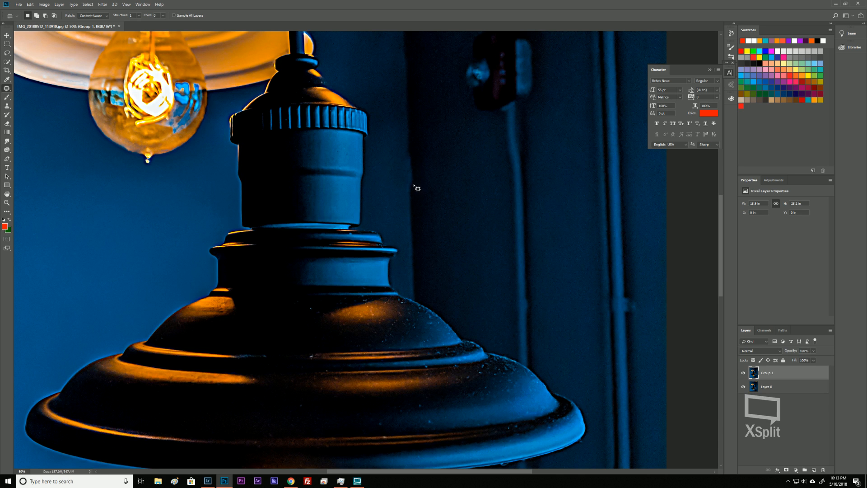
mouse_move(409, 183)
mouse_down()
mouse_move(406, 154)
mouse_move(419, 154)
mouse_move(413, 183)
mouse_up()
key(ctrl+d)
mouse_move(410, 158)
mouse_down()
mouse_move(407, 187)
mouse_move(414, 161)
mouse_up()
key(ctrl+d)
scroll(452, 220, down, 3)
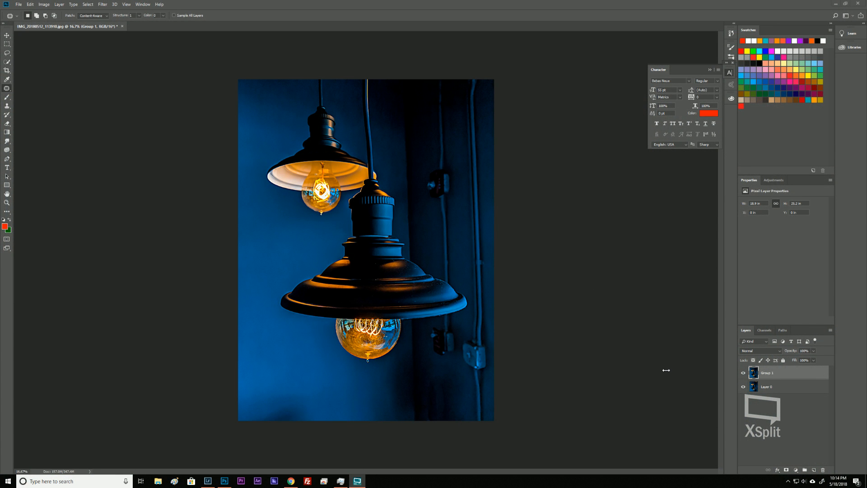
Add a white layer mask to the Group 1 layer.
click(773, 373)
click(787, 470)
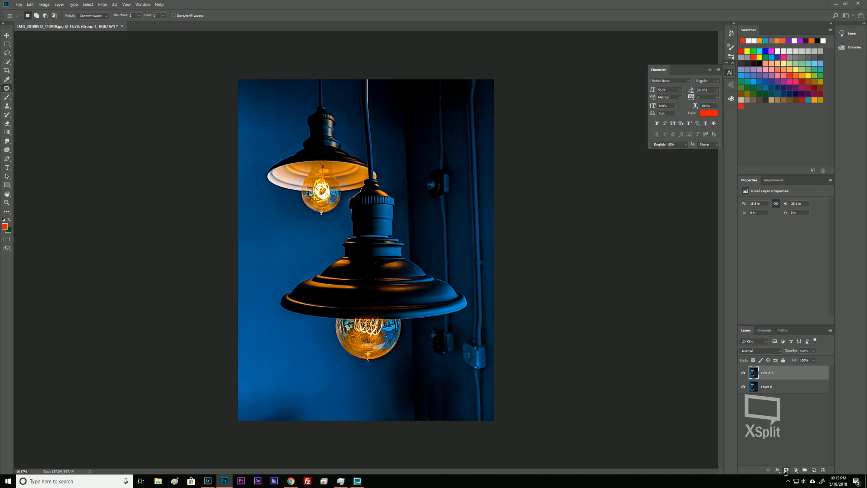
click(786, 471)
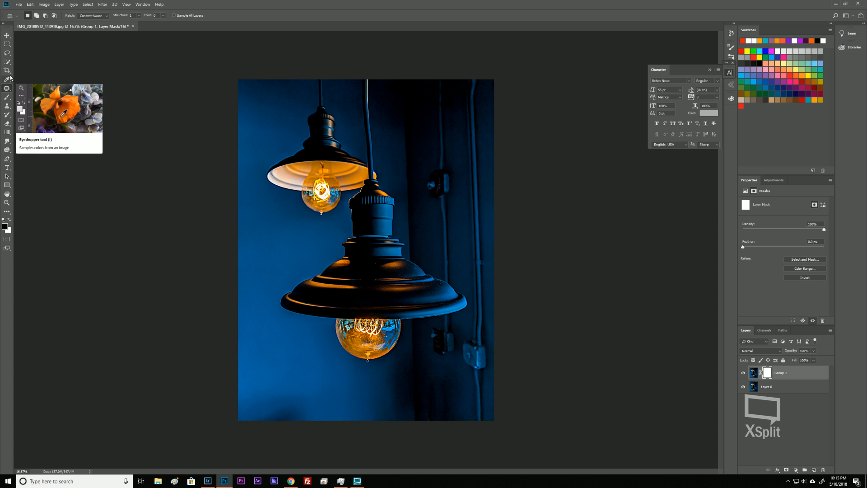
Choose the Brush tool and enlarge the brush for painting on the Group 1 mask.
click(7, 97)
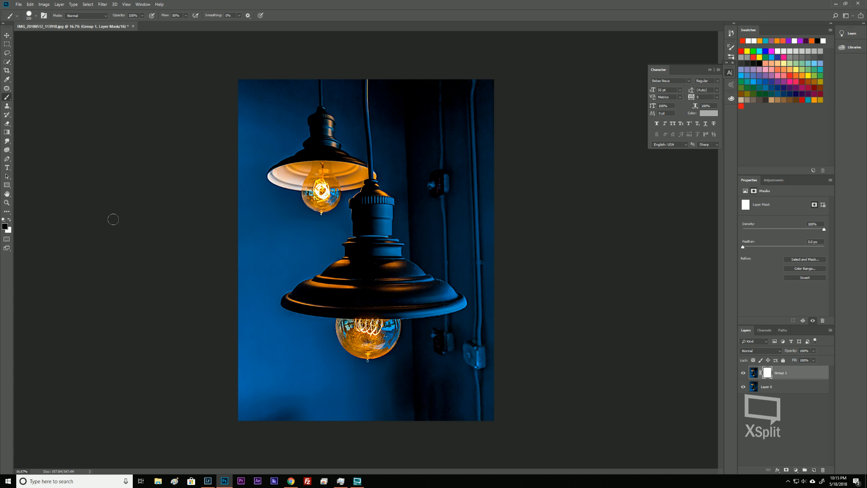
key(bracketright)
key(bracketright)
key(bracketright)
key(bracketright)
key(bracketright)
click(4, 227)
Compare Group 1 with the unretouched Layer 0 by hiding and showing Group 1, and reselect its layer mask.
click(776, 389)
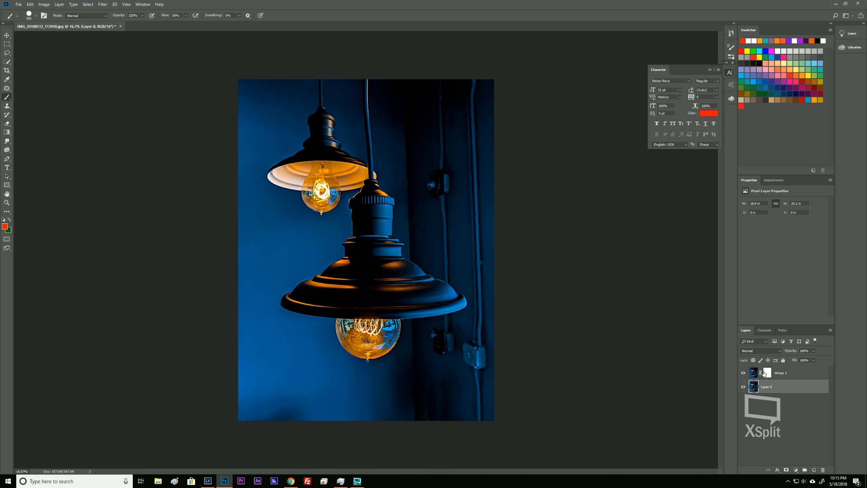
click(767, 373)
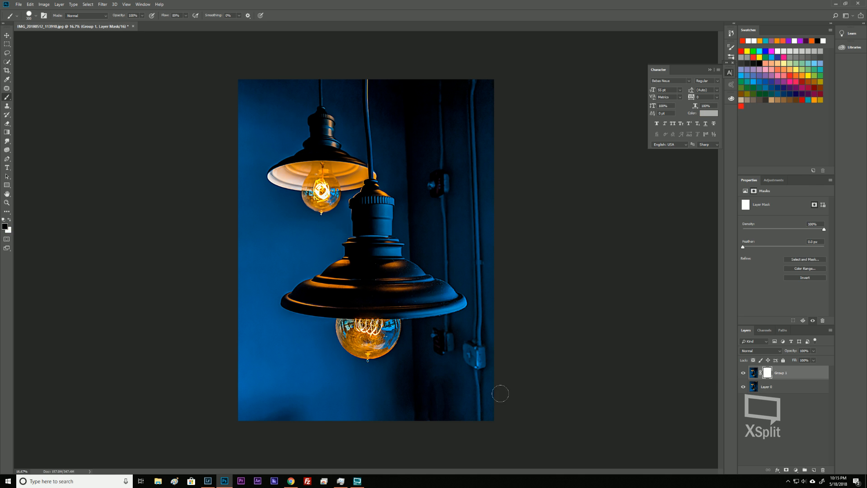
click(772, 389)
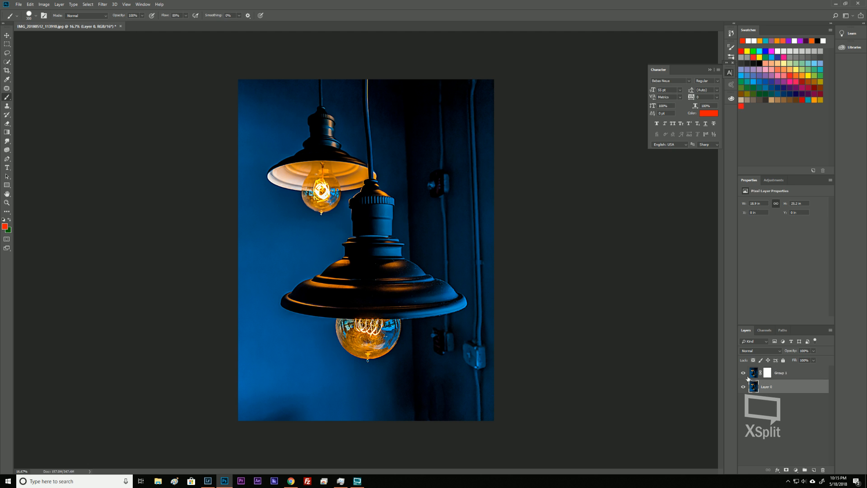
click(743, 373)
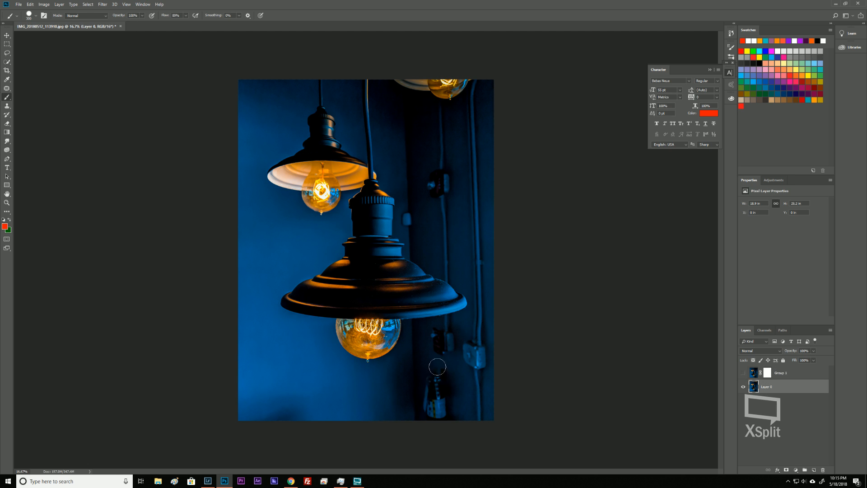
click(781, 390)
click(743, 373)
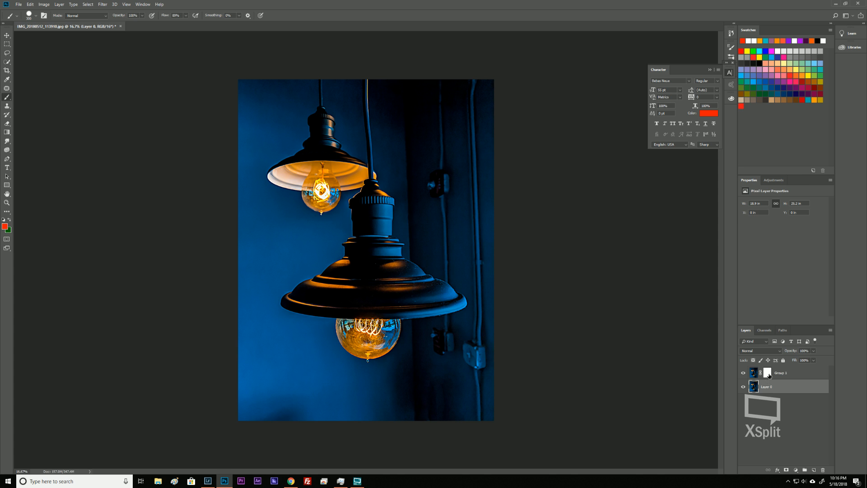
click(768, 376)
click(769, 375)
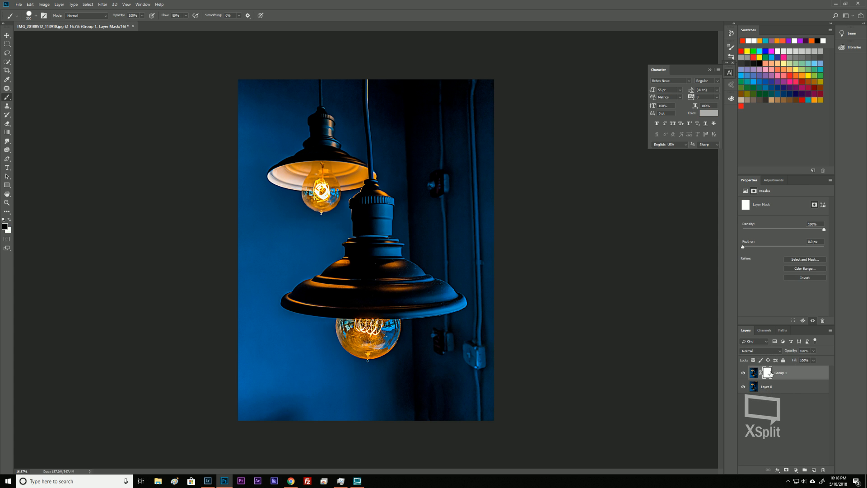
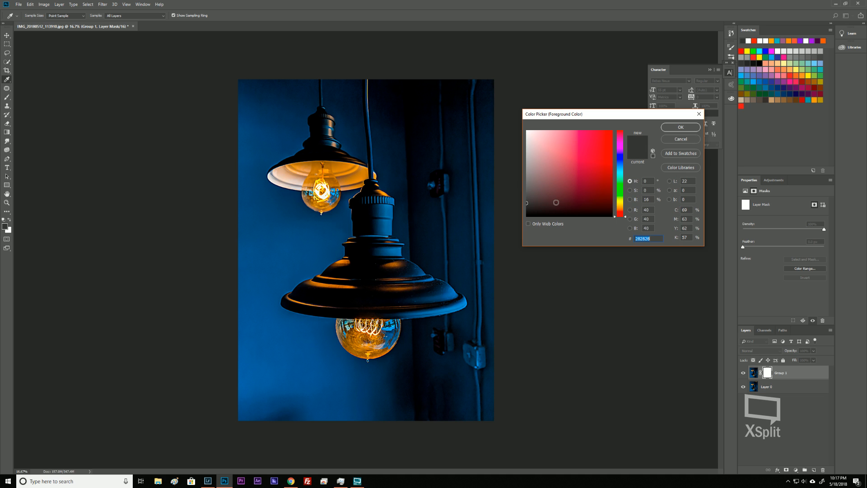
Set the foreground color to pure black (000000) and return to the Brush tool.
drag(556, 203, 514, 218)
click(680, 127)
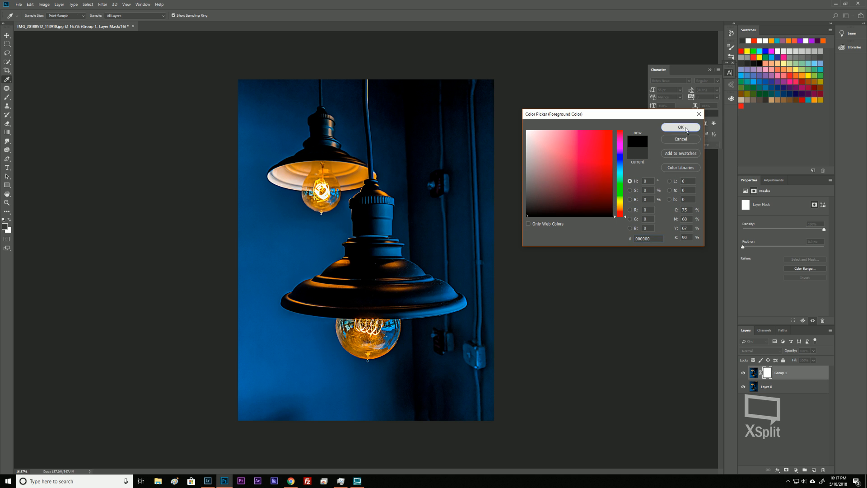
key(b)
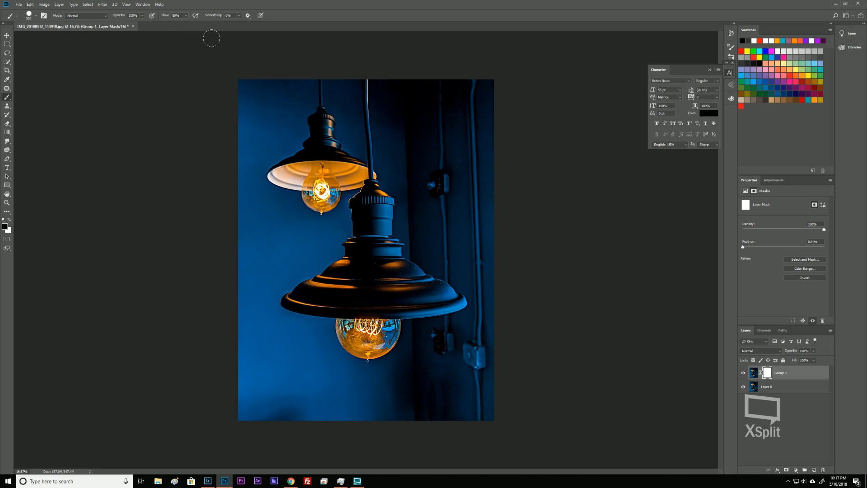
Lower the brush flow to about 62% and paint black on the Group 1 mask to reveal the lower-right hardware.
click(186, 16)
click(423, 384)
mouse_move(432, 391)
mouse_down()
mouse_move(435, 372)
mouse_move(431, 407)
mouse_move(442, 415)
mouse_move(430, 419)
mouse_move(427, 378)
mouse_move(436, 376)
mouse_move(444, 409)
mouse_move(432, 419)
mouse_move(421, 408)
mouse_move(421, 419)
mouse_move(427, 412)
mouse_move(428, 424)
mouse_move(427, 388)
mouse_move(437, 380)
mouse_move(425, 374)
mouse_move(446, 376)
mouse_move(428, 370)
mouse_move(449, 390)
mouse_move(456, 420)
mouse_move(428, 405)
mouse_move(423, 428)
mouse_move(435, 423)
mouse_move(419, 395)
mouse_up()
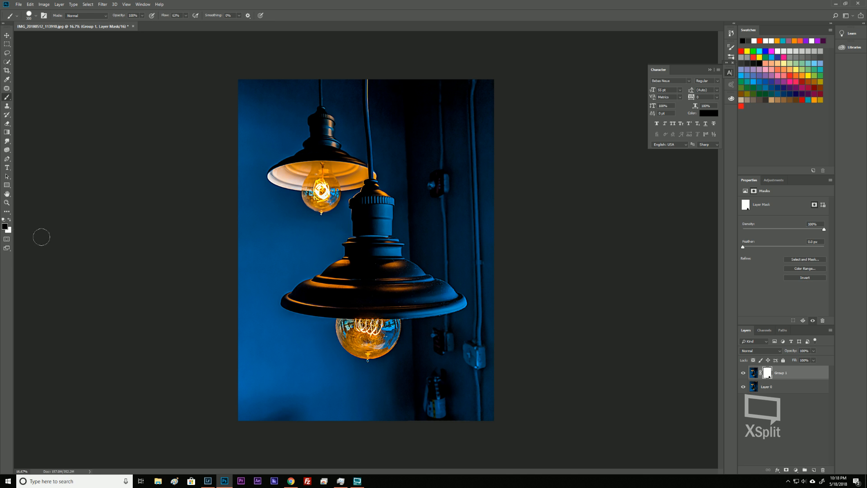
Switch the foreground color to white and paint over the lower-right hardware on the mask to conceal it again.
key(x)
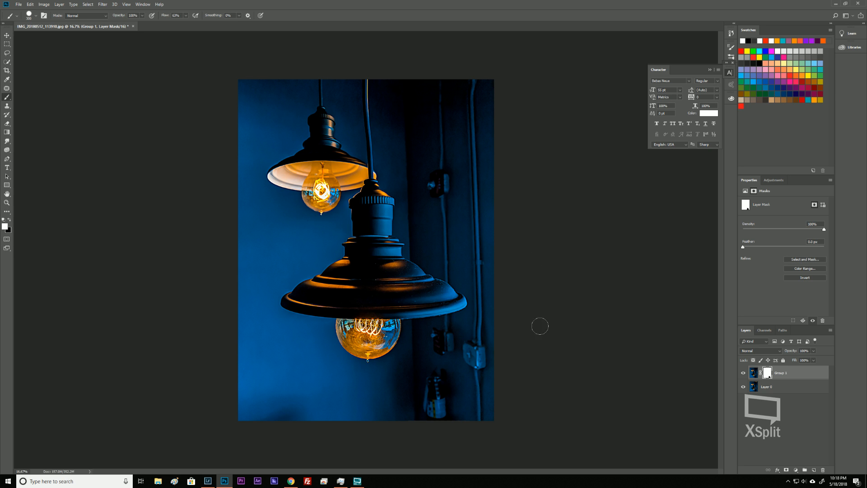
mouse_move(454, 375)
mouse_down()
mouse_move(424, 391)
mouse_move(440, 409)
mouse_up()
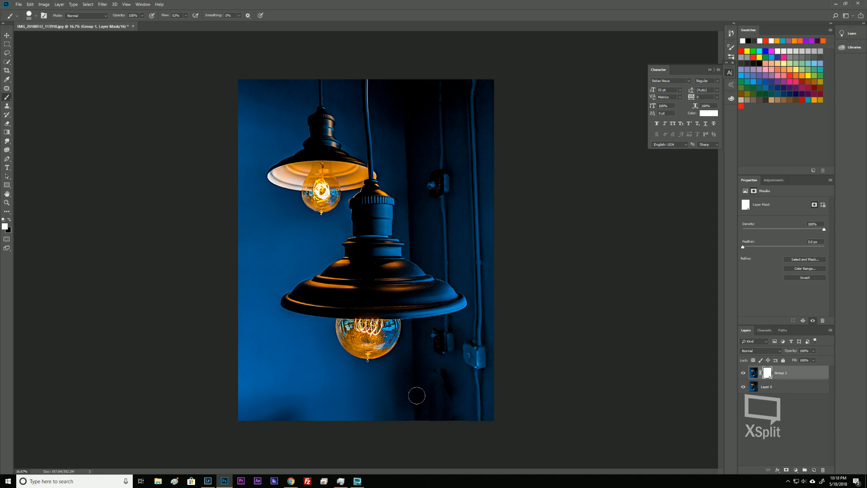
drag(429, 398, 433, 391)
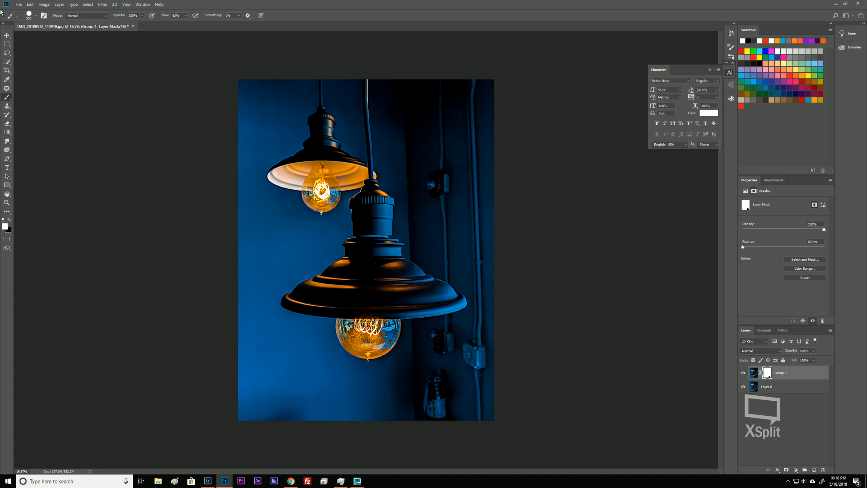
Save the edited photo and close Photoshop, returning to Lightroom Classic with its window restored to a smaller size.
click(18, 4)
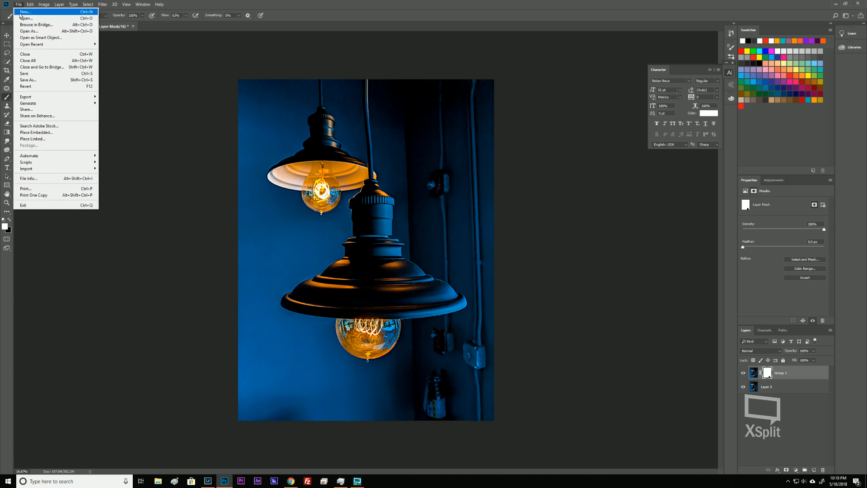
click(44, 77)
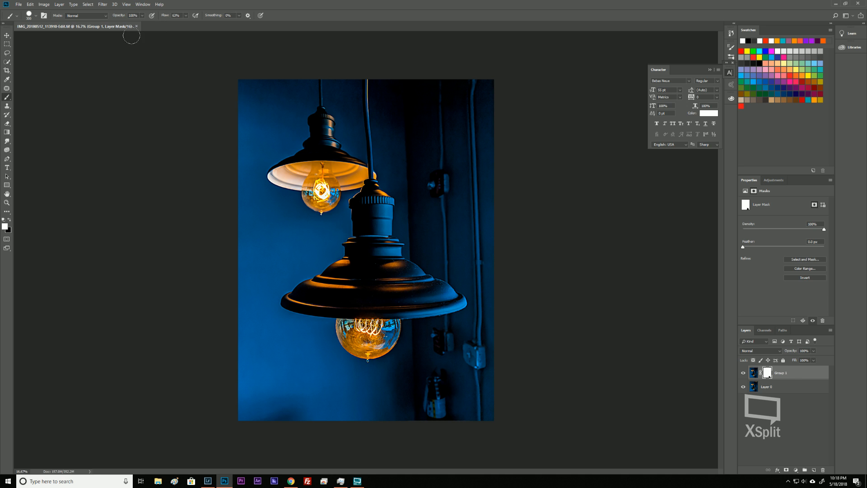
click(857, 4)
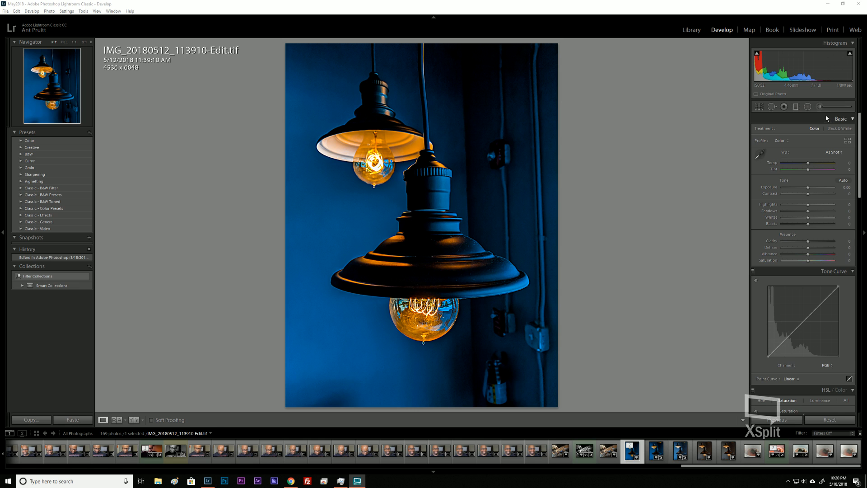
double_click(395, 5)
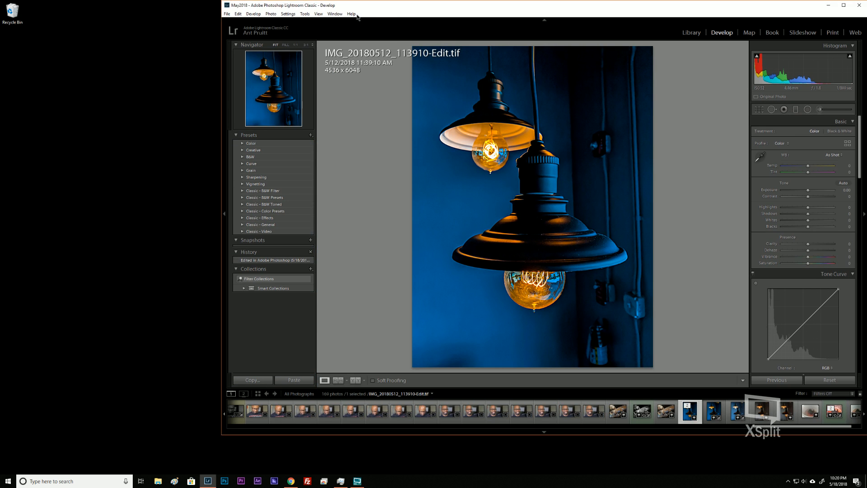
Maximize the Lightroom window, then hide the module picker bar and bring it back.
drag(425, 11, 343, 26)
double_click(343, 25)
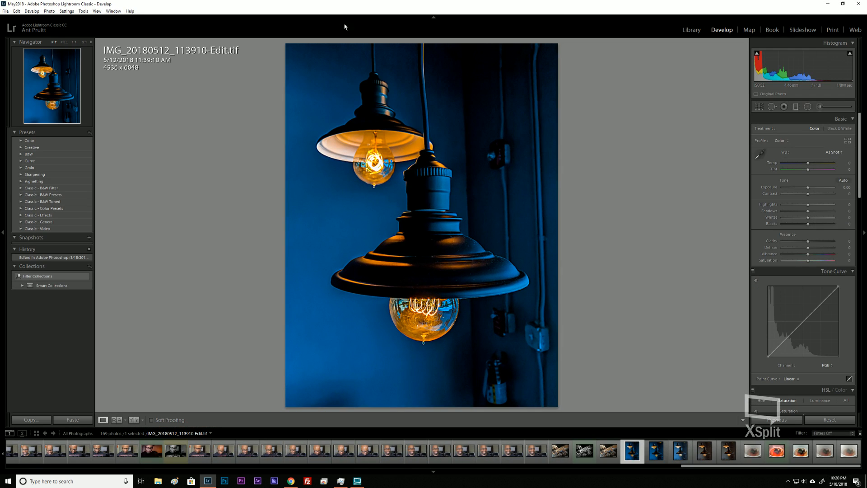
click(434, 18)
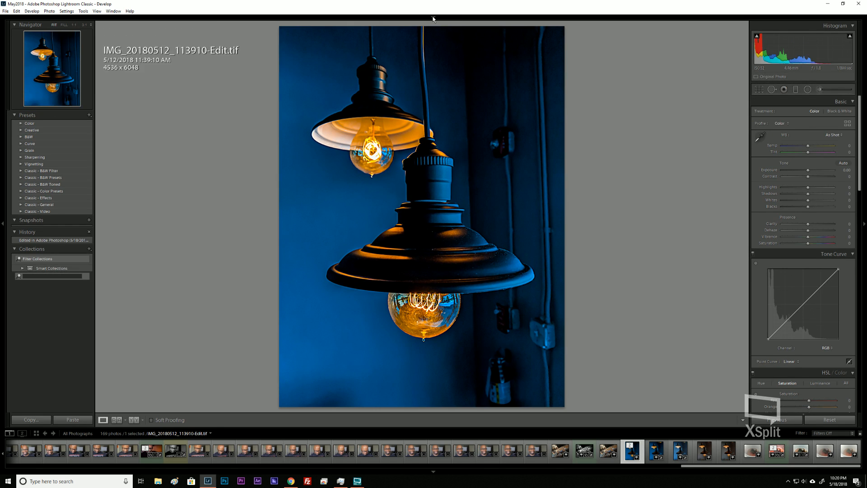
click(434, 18)
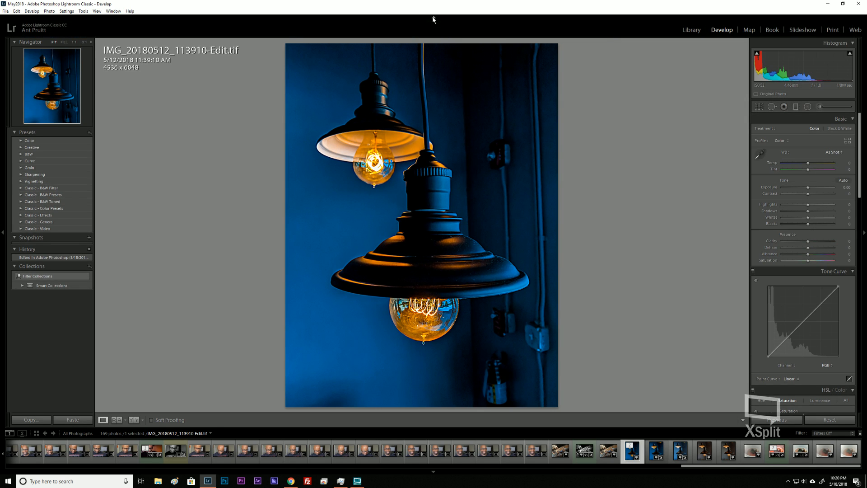
Activate the Adjustment Brush and get a close-up of the upper lamp's bulb.
click(820, 108)
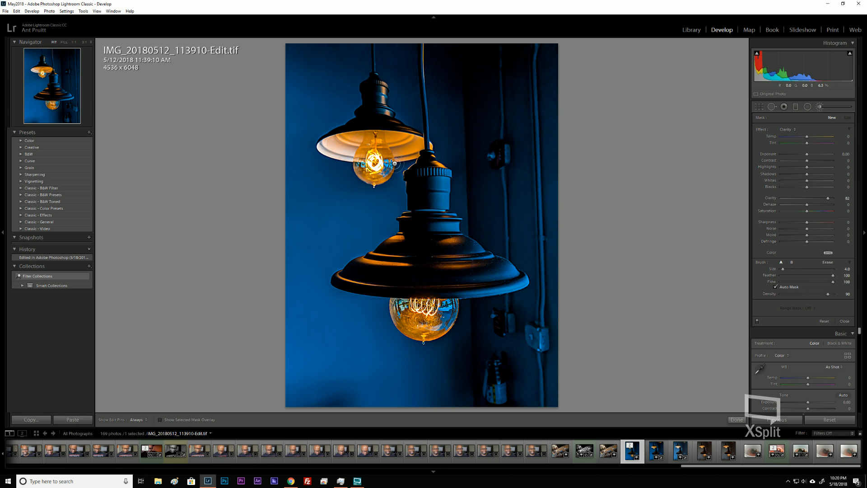
key(z)
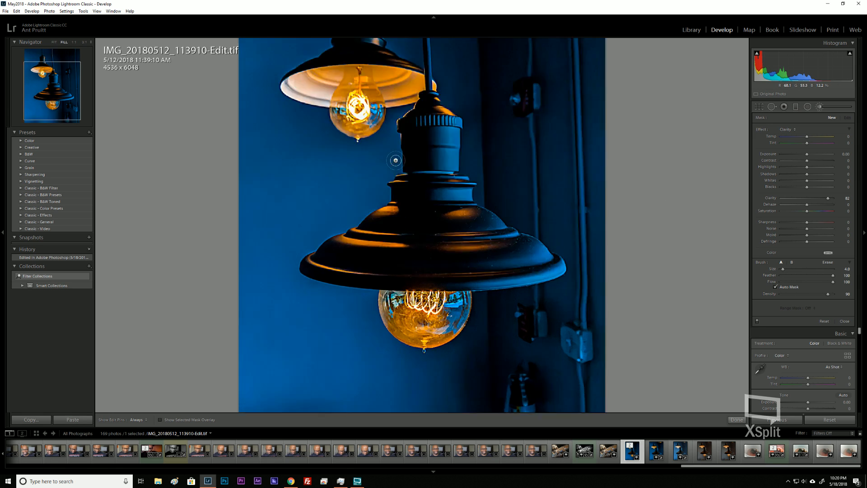
drag(350, 89, 333, 322)
drag(309, 275, 313, 309)
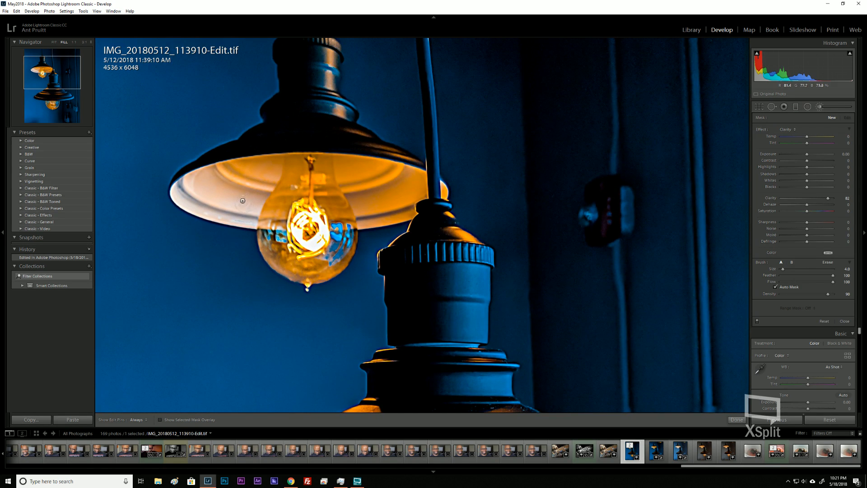
Start a brush adjustment inside the upper lamp's shade and switch its effect to Teeth Whitening.
click(235, 203)
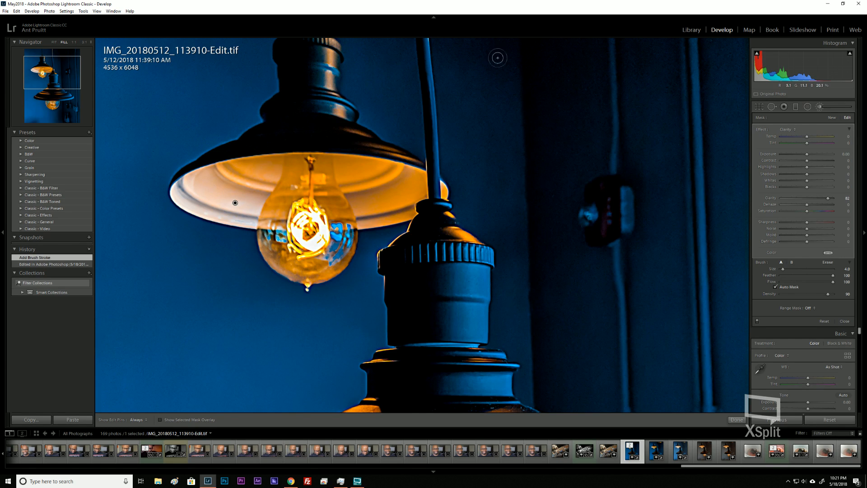
click(788, 130)
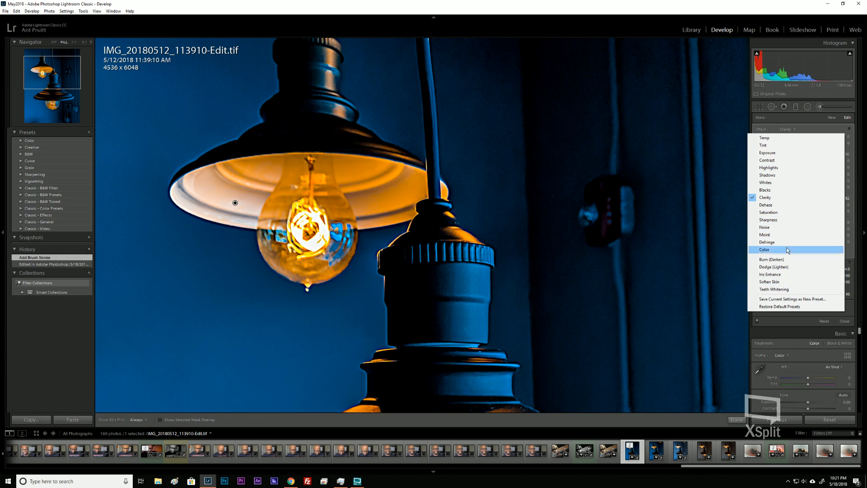
click(789, 290)
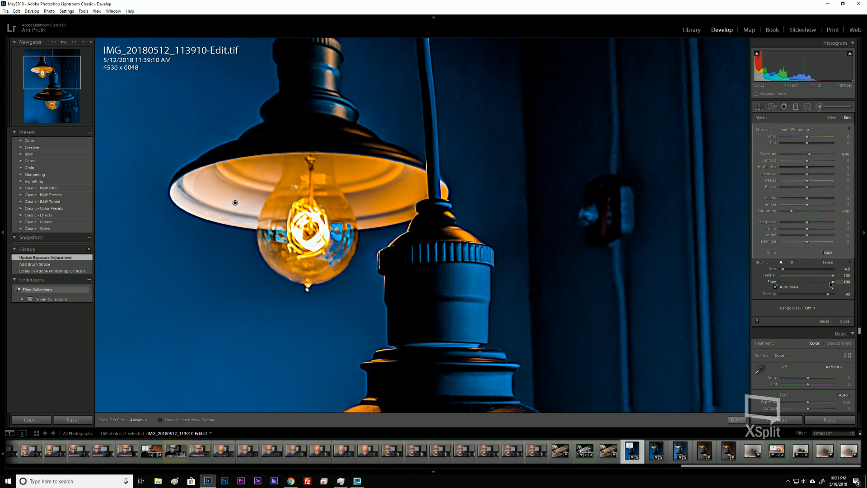
Set the brush flow to 72 and paint repeatedly over the blue reflections in the right half of the upper bulb.
drag(824, 282, 818, 282)
key(h)
drag(342, 230, 339, 244)
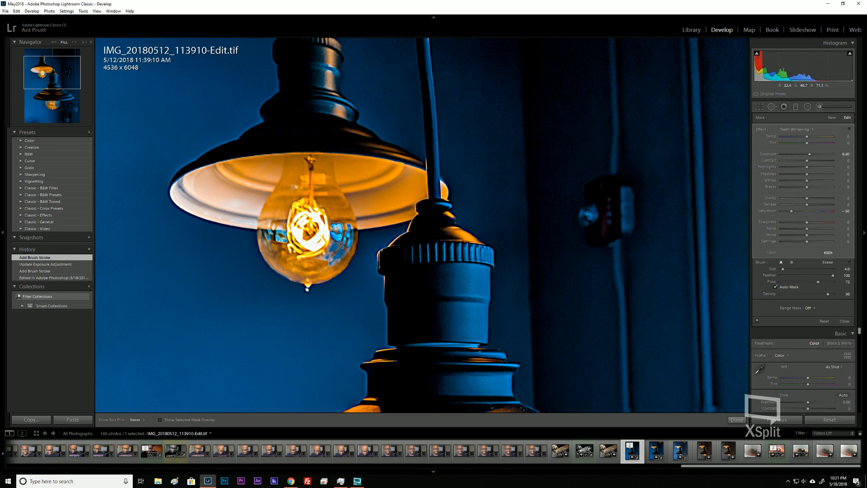
click(340, 242)
click(340, 242)
click(340, 242)
click(339, 241)
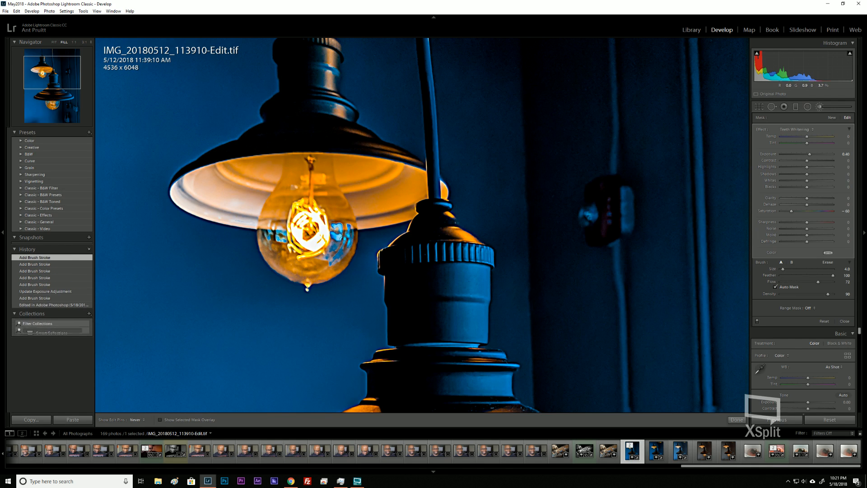
click(337, 253)
click(337, 253)
click(337, 254)
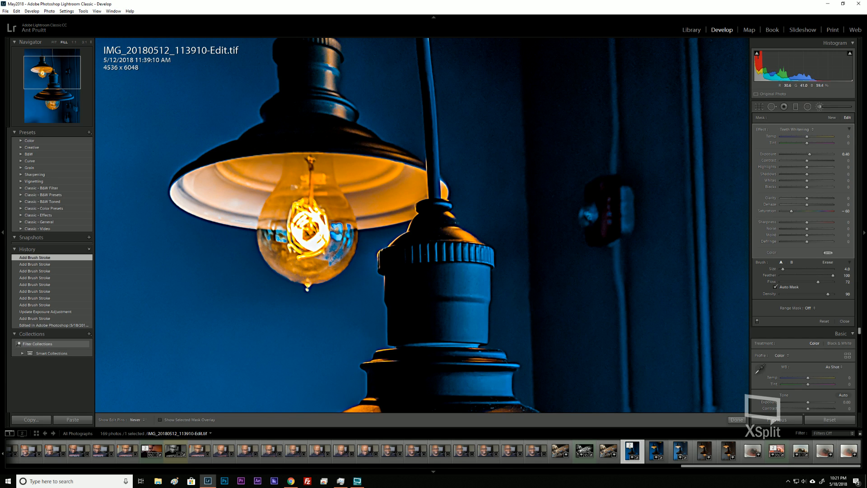
click(337, 255)
click(336, 255)
click(337, 256)
click(336, 255)
click(336, 255)
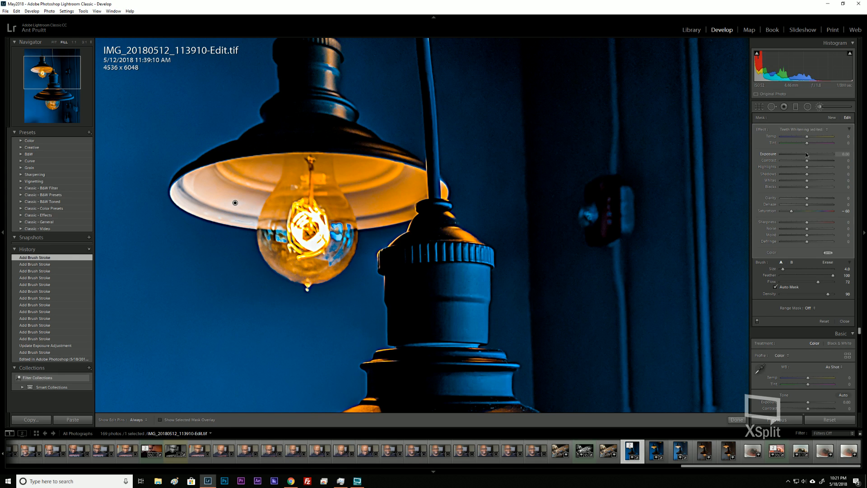
Try a lower exposure on the adjustment, reset it to 0.00 and add another stroke at the bulb's right edge.
drag(806, 154, 802, 155)
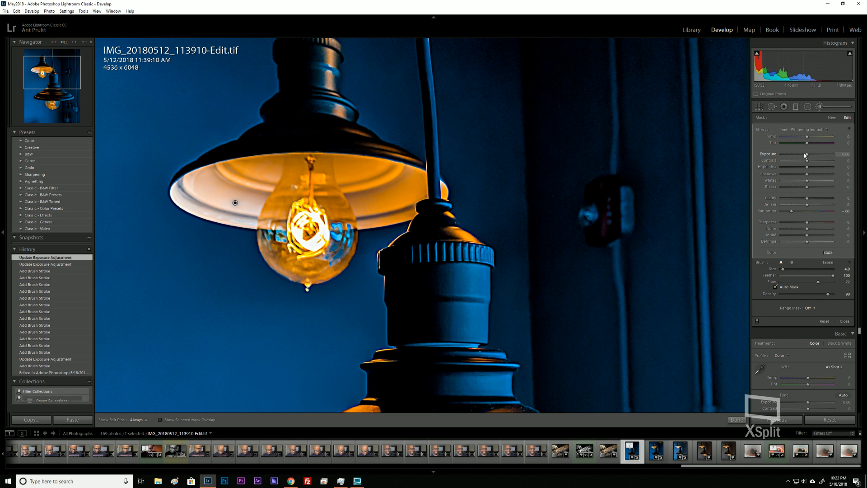
double_click(803, 155)
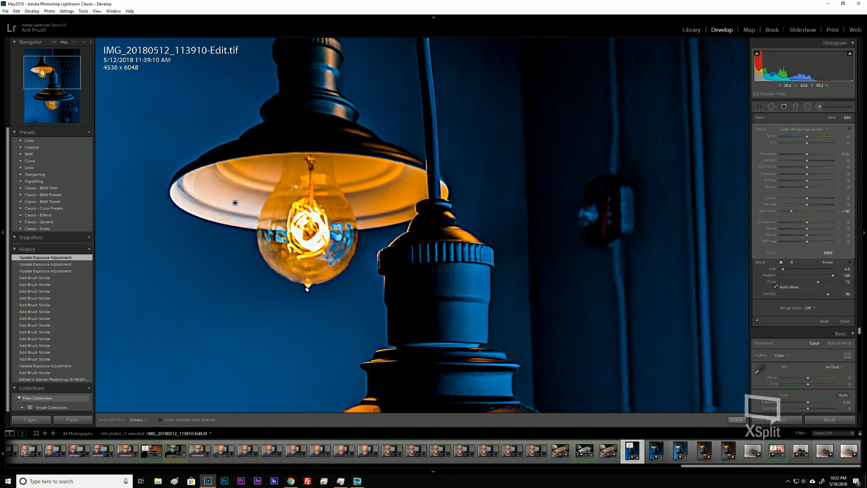
key(h)
click(346, 263)
key(h)
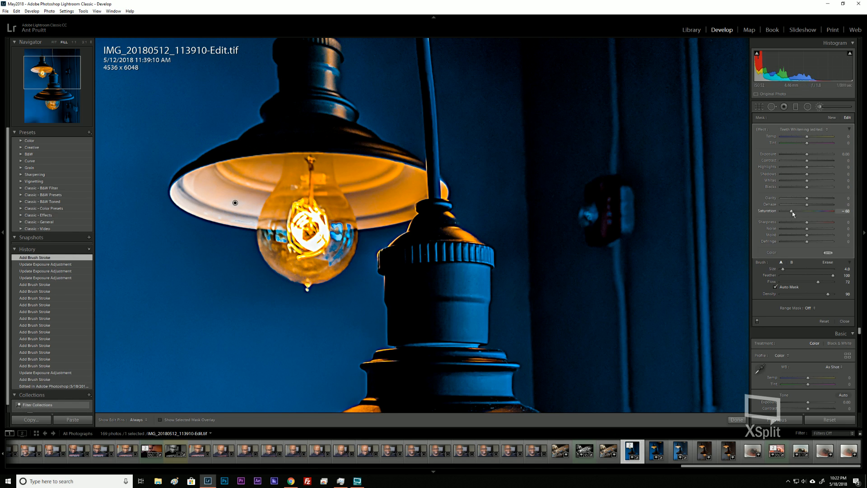
Set the brush adjustment's saturation to −16 and delete the whole Teeth Whitening adjustment.
drag(792, 211, 803, 209)
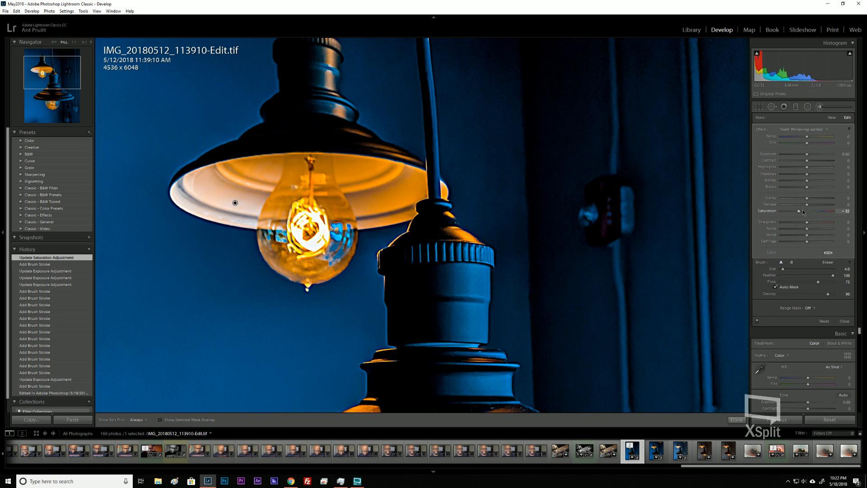
drag(802, 211, 804, 211)
drag(804, 211, 804, 211)
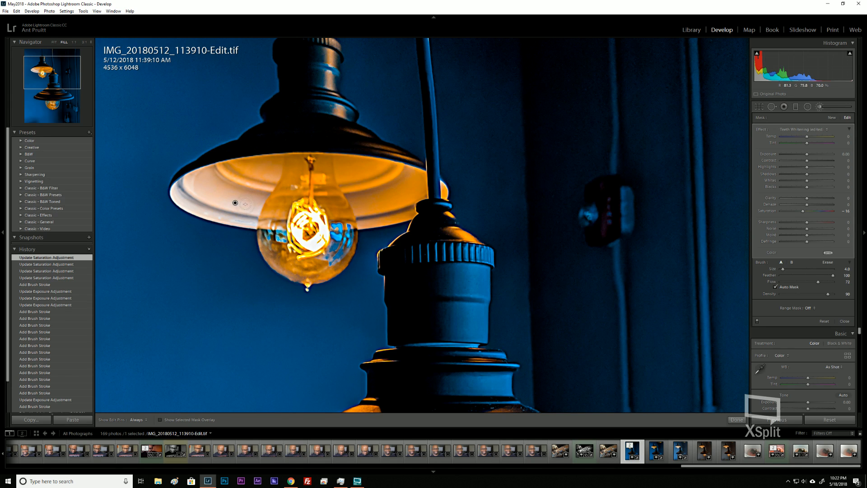
key(Delete)
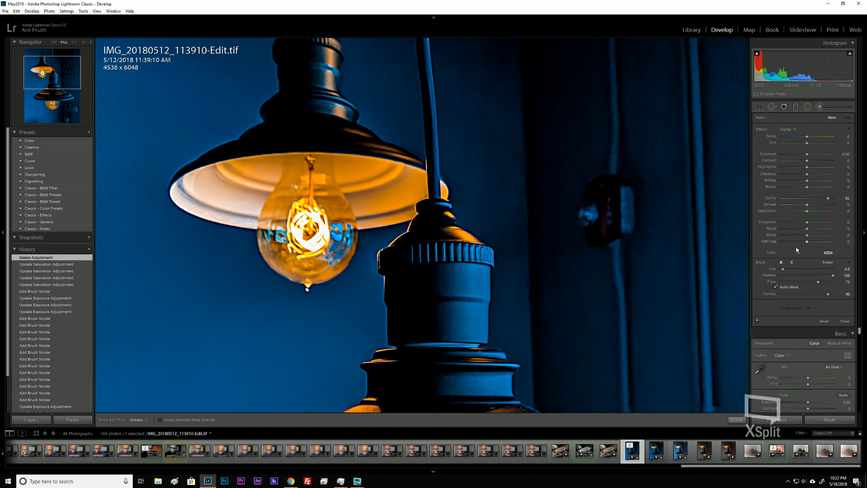
Give the new brush adjustment an orange color tint (hue 31, saturation 84%) and a clarity of −21.
click(776, 256)
click(828, 253)
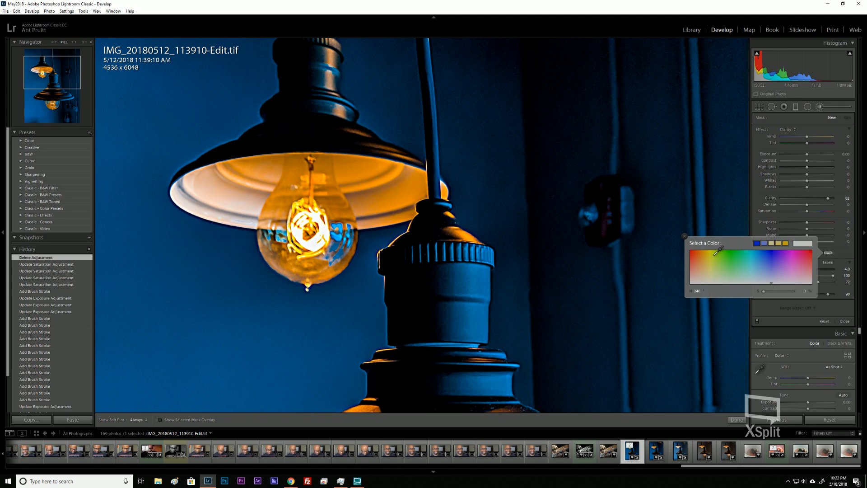
click(710, 258)
drag(710, 259, 705, 260)
click(706, 257)
drag(706, 257, 700, 256)
click(685, 236)
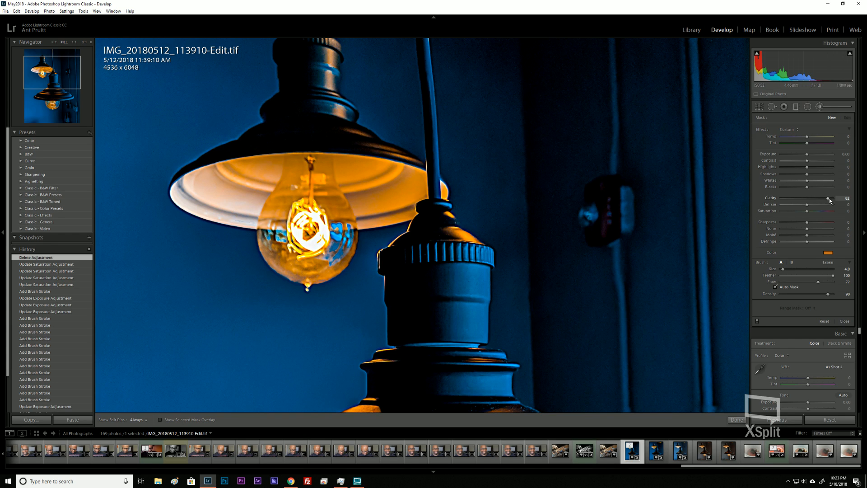
drag(829, 199, 802, 203)
Brush the tint onto the shade and the bulb's right-hand reflections, and set the adjustment's saturation to −61.
click(224, 199)
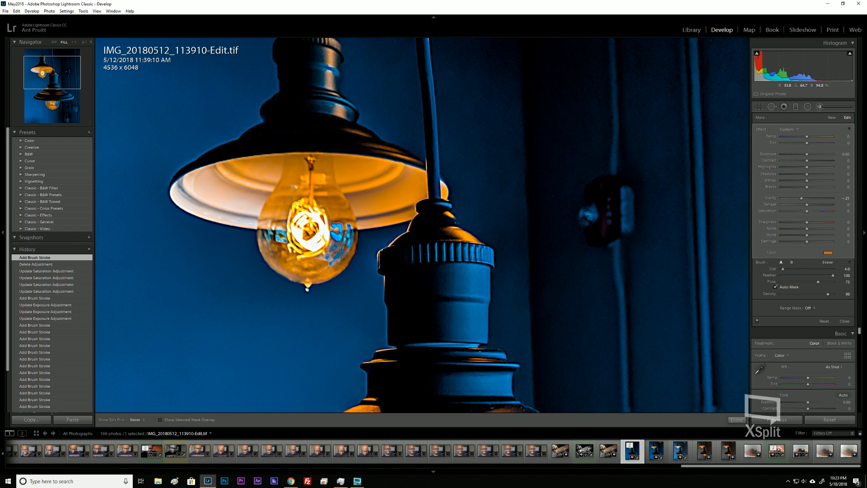
click(341, 228)
key(h)
click(349, 236)
key(h)
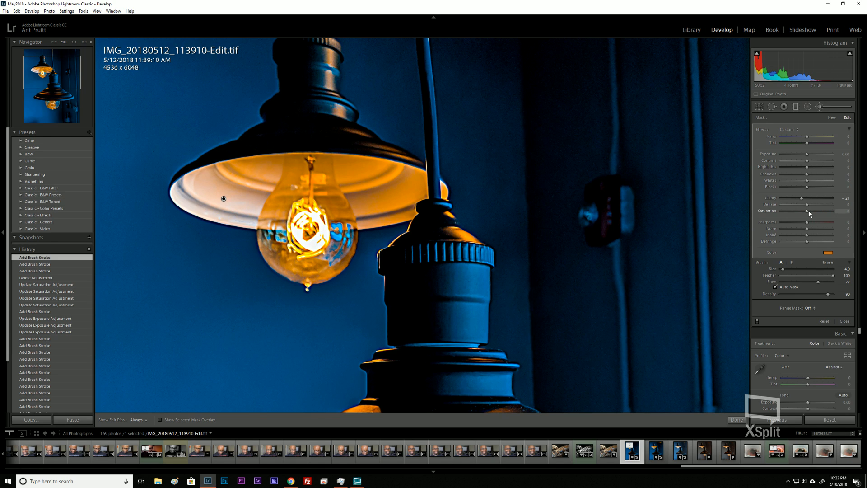
drag(811, 210, 792, 213)
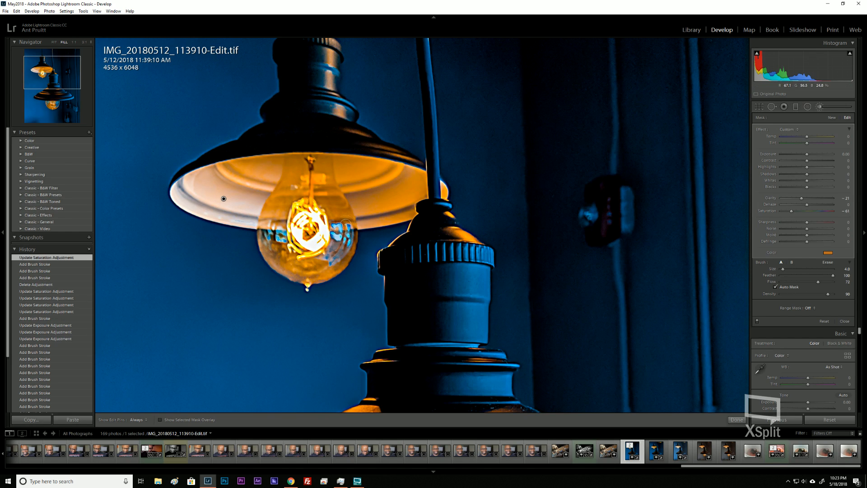
drag(340, 231, 340, 232)
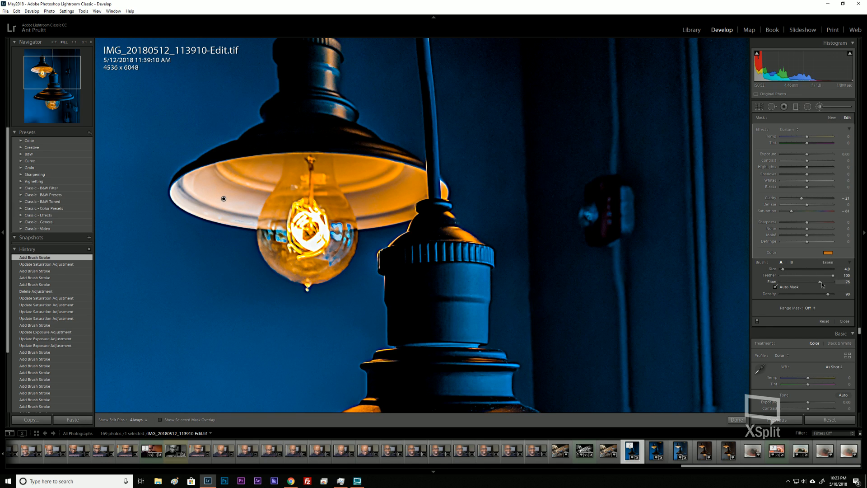
Shift the adjustment's color tint to a redder orange (hue 18, saturation 87%) and add a stroke at flow 81.
click(829, 253)
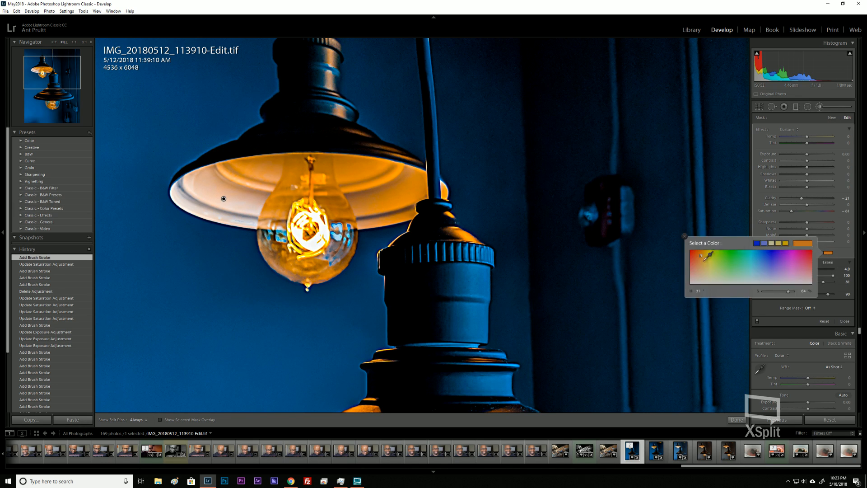
drag(701, 256, 697, 254)
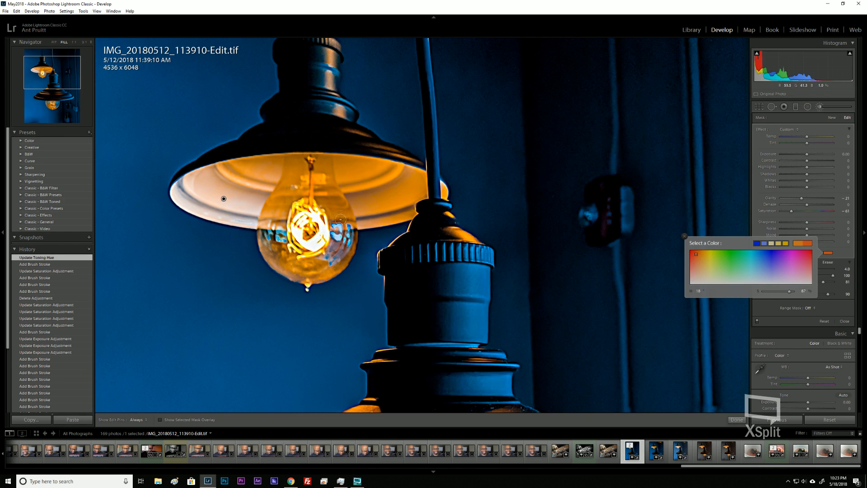
key(h)
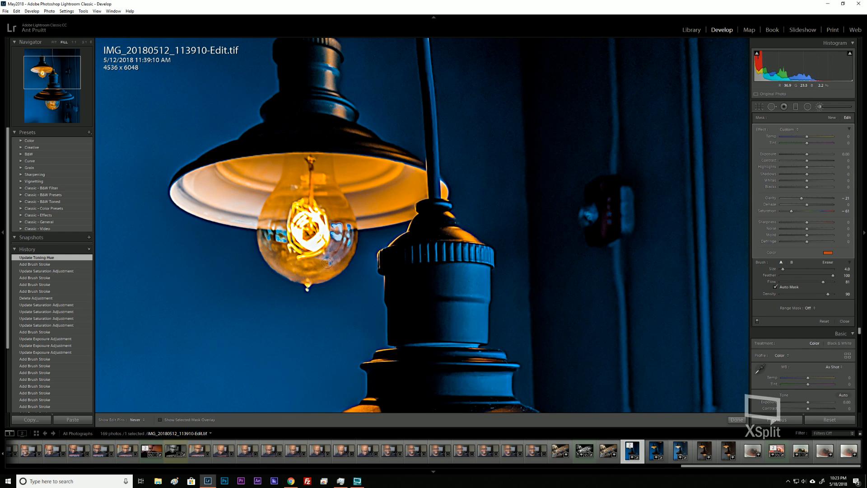
click(392, 197)
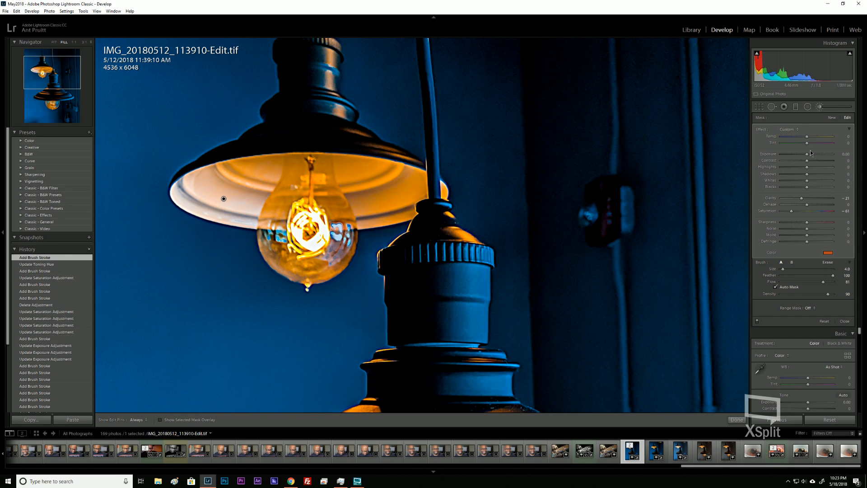
Lower the adjustment's exposure to −0.89 and paint over the blue reflections on both sides of the upper bulb.
drag(809, 154, 803, 157)
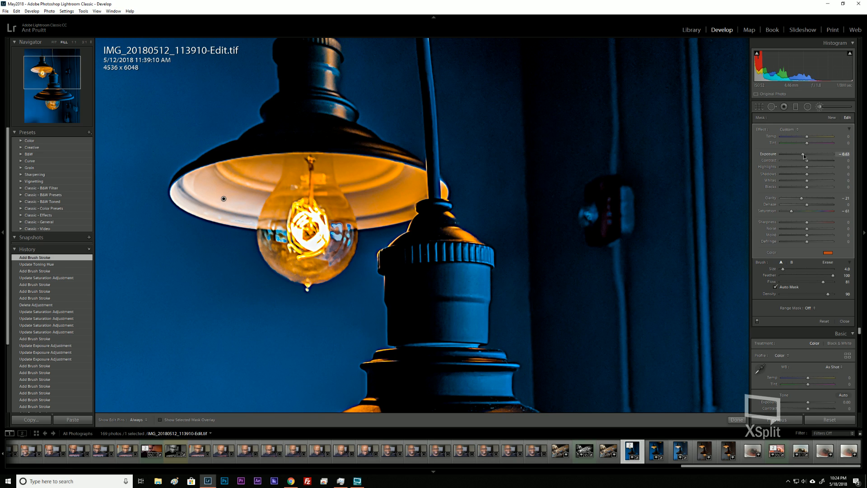
drag(803, 156, 801, 155)
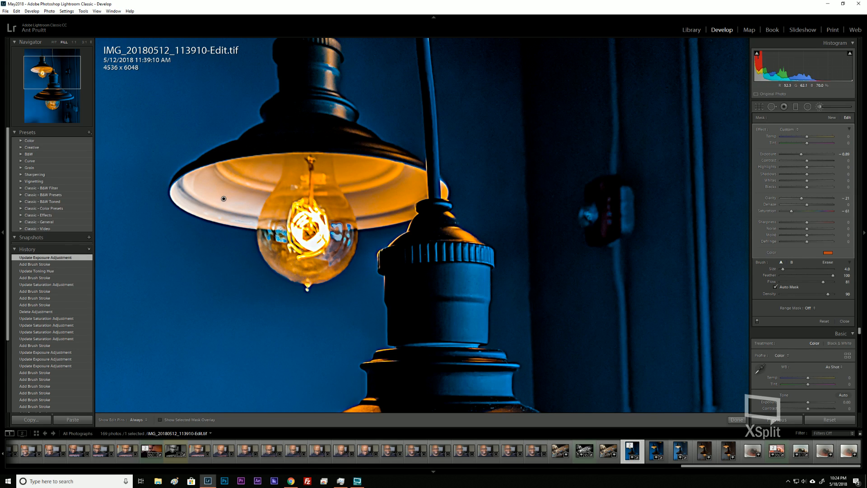
key(h)
click(278, 235)
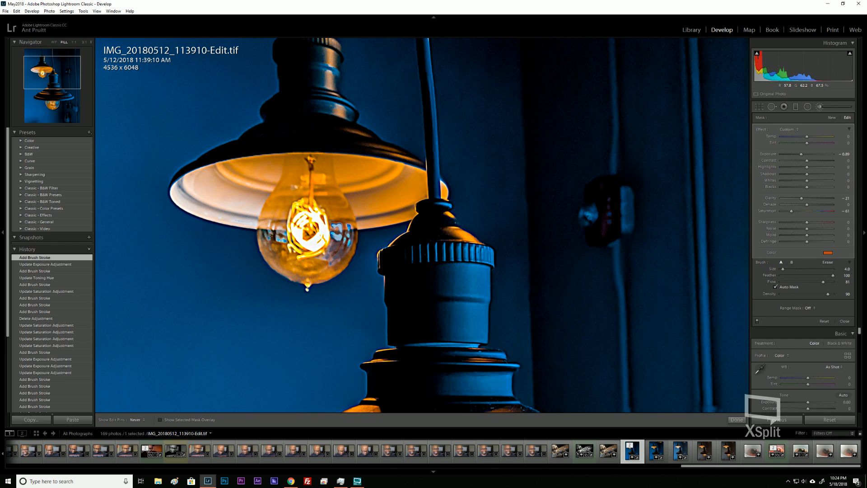
click(275, 228)
click(360, 235)
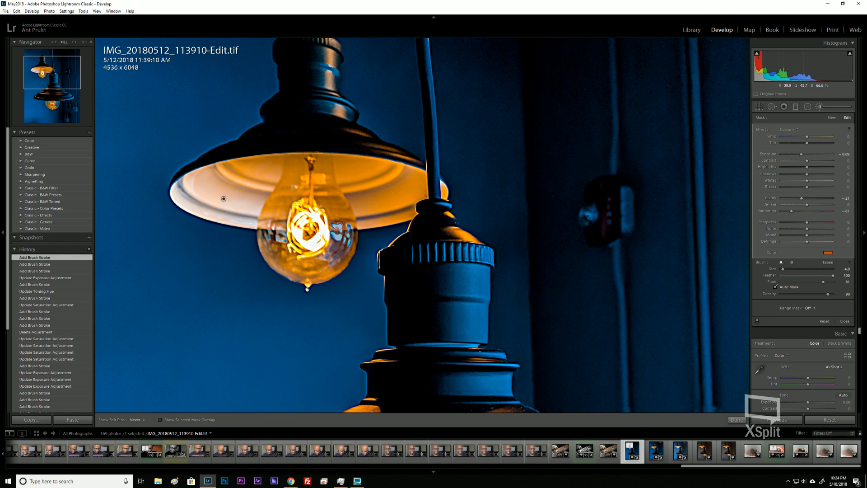
click(349, 229)
click(342, 244)
click(334, 258)
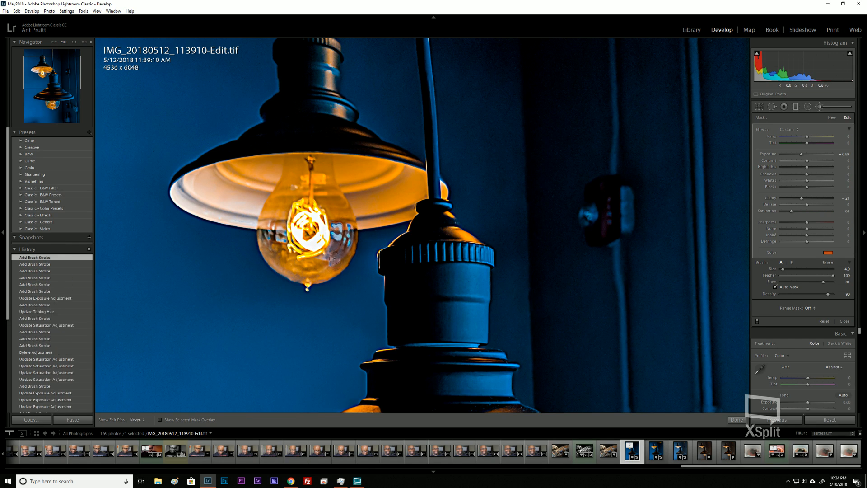
drag(334, 258, 369, 234)
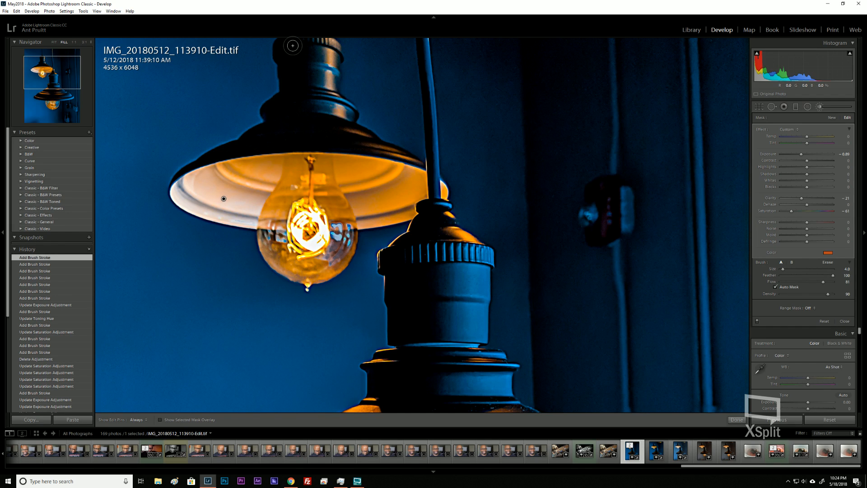
Shift the brush adjustment's color tint to a yellower orange (hue 28, saturation 89%).
key(z)
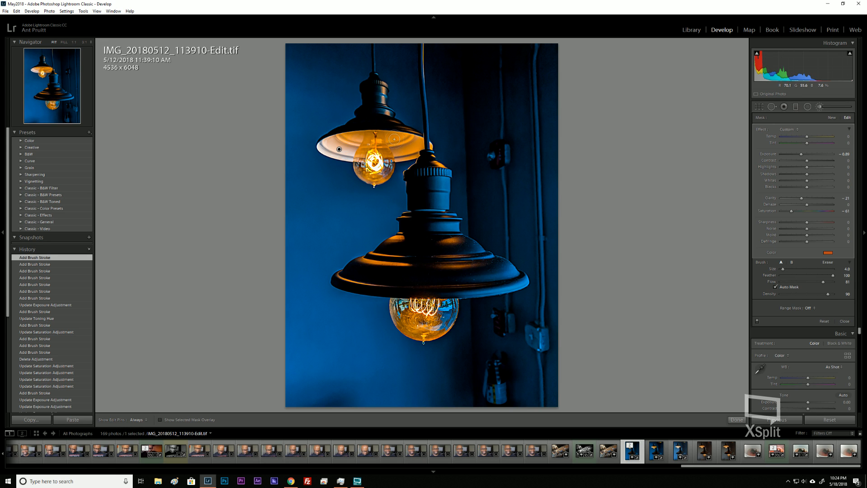
key(z)
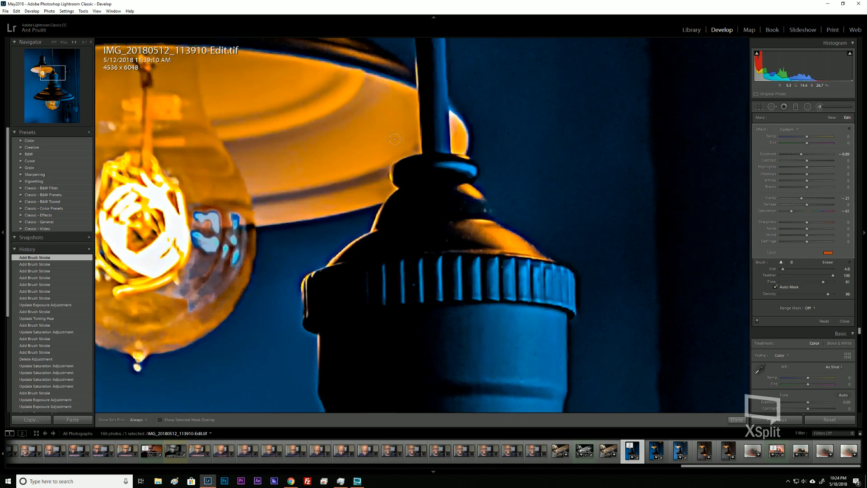
key(z)
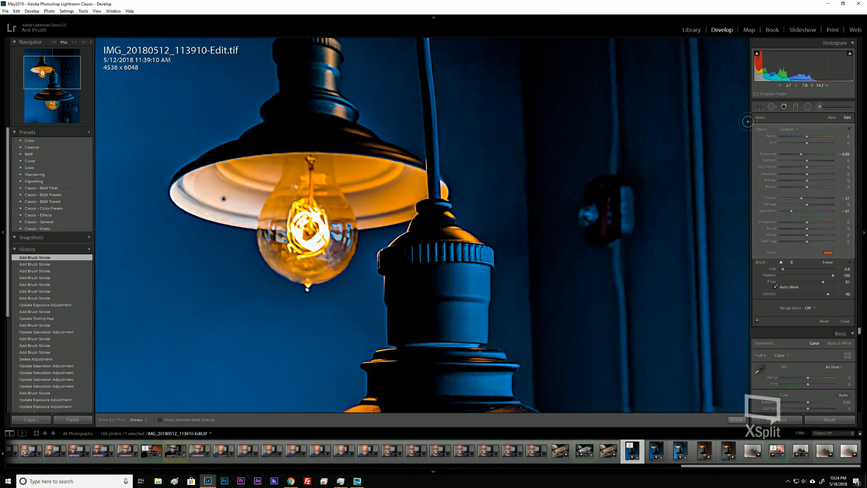
click(828, 253)
click(700, 253)
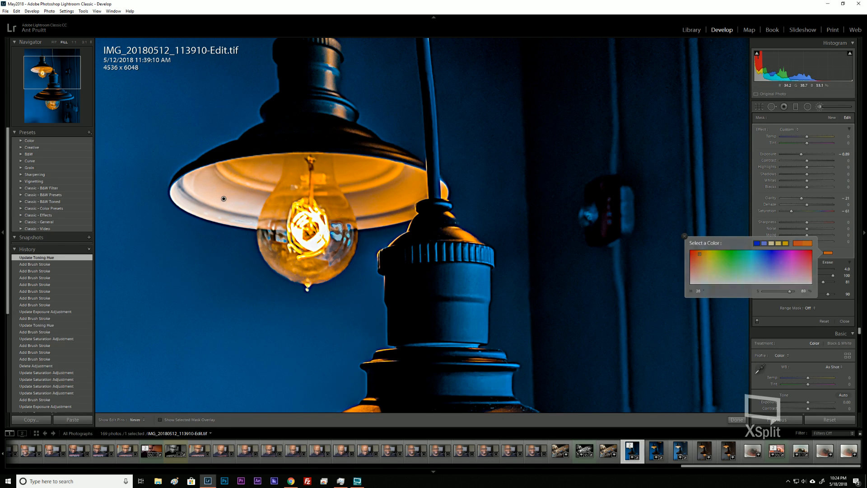
Paint additional tint strokes over the reflections on the upper bulb's right side and finish the brush adjustment.
key(h)
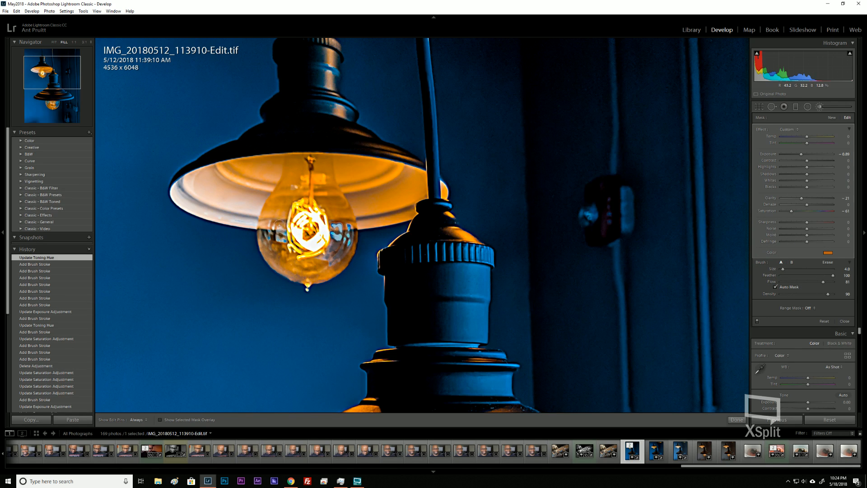
click(332, 249)
key(h)
click(393, 270)
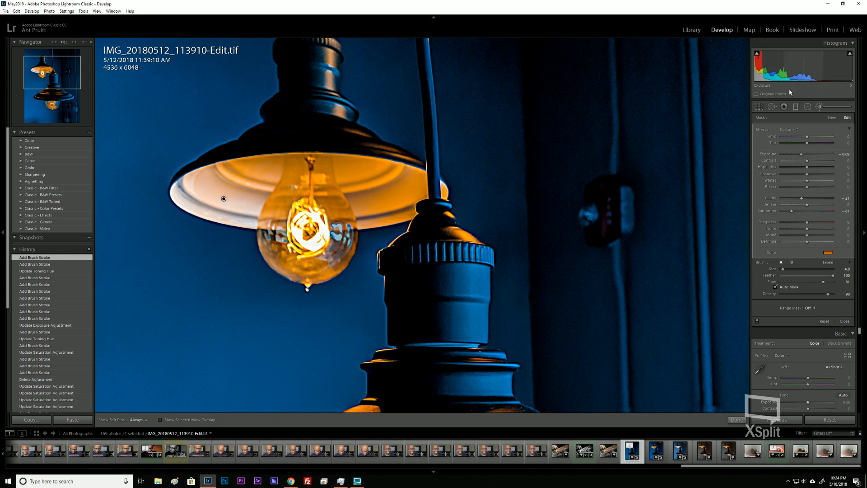
click(820, 107)
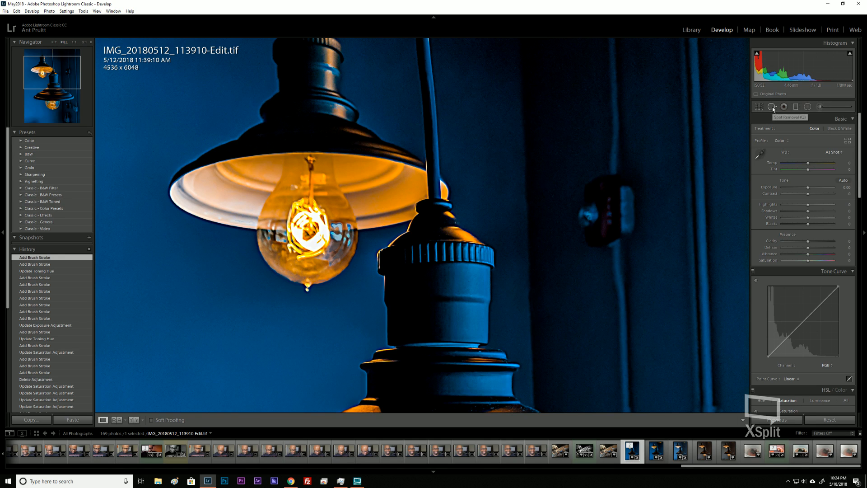
Activate Spot Removal in Heal mode for a close-up retouch of the upper bulb's reflections.
click(774, 110)
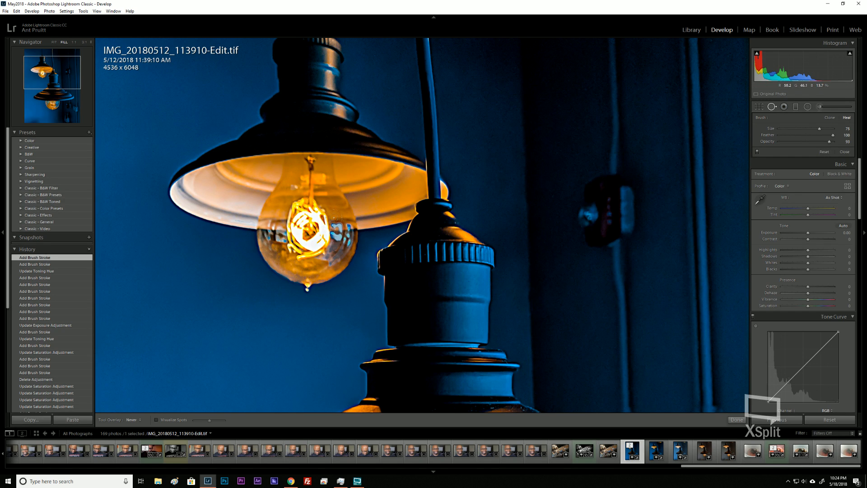
click(324, 222)
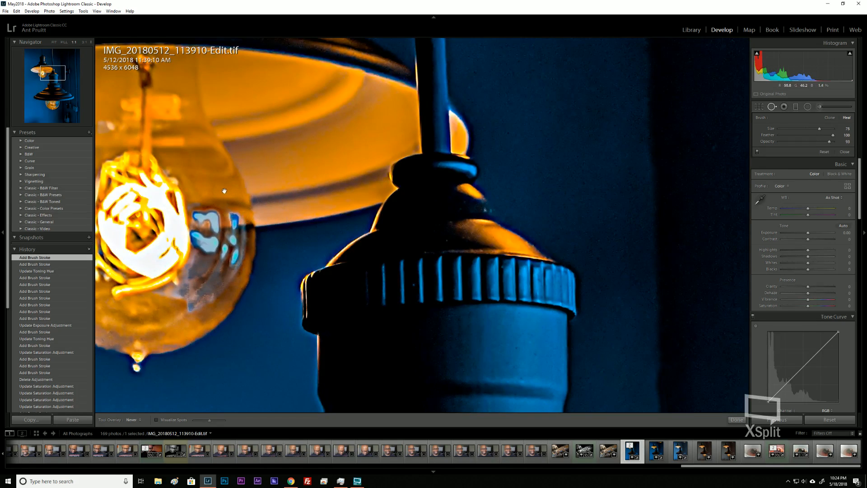
drag(224, 190, 324, 203)
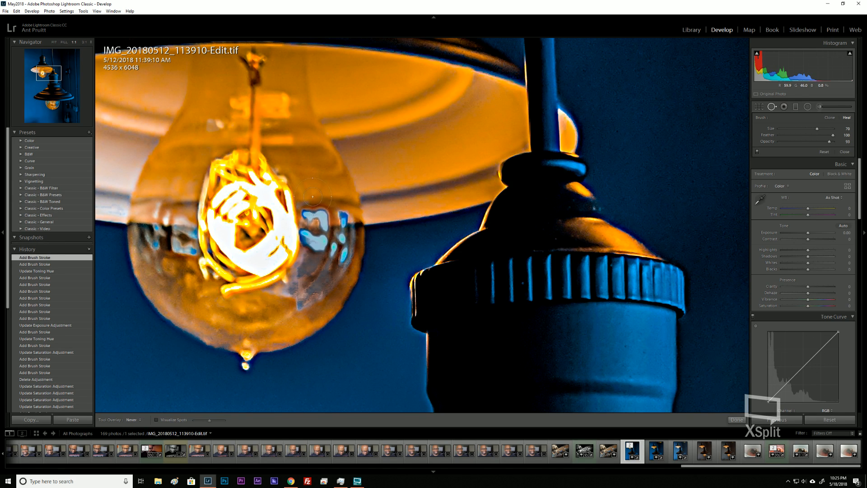
Try to heal the top of the bulb's right-hand blue reflections with single spots of size 68 and 26.
click(313, 197)
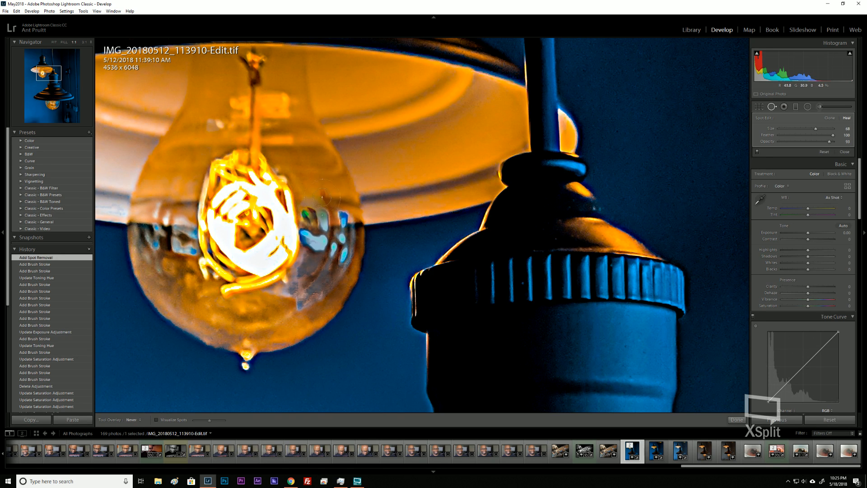
key(alt)
key(ctrl+z)
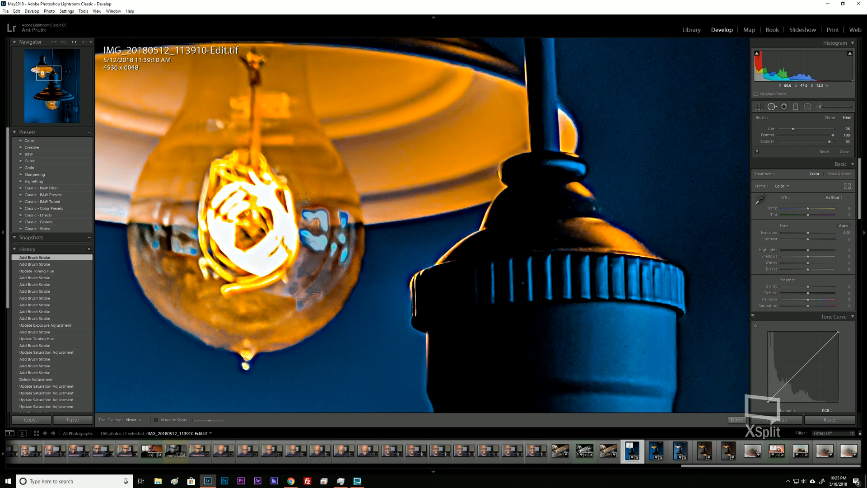
click(306, 197)
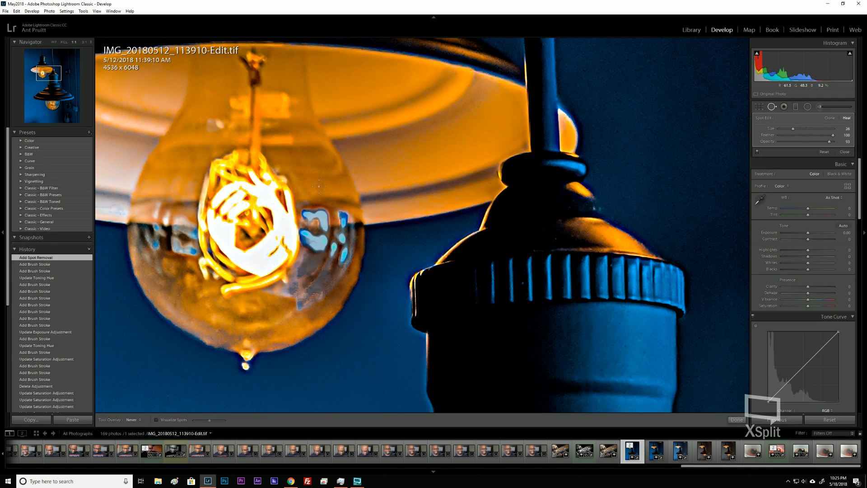
key(ctrl+z)
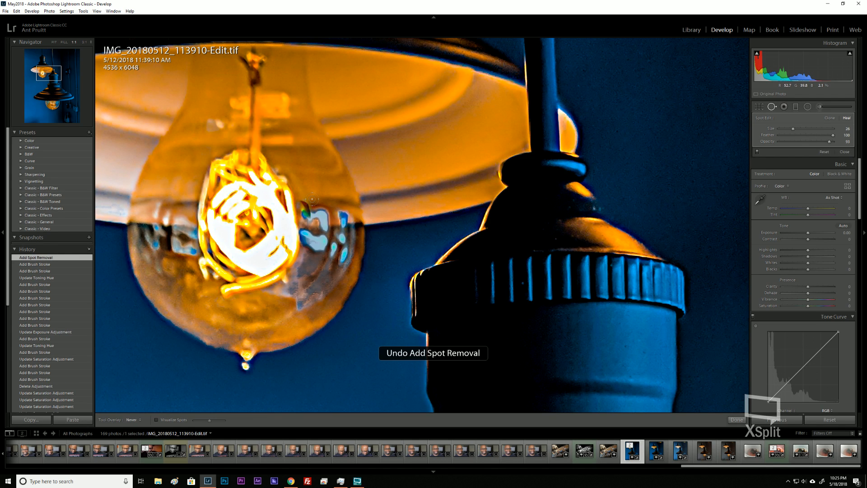
Place a size 26 spot, switch it to Clone, and clone glass over the top-left part of the bulb's right-hand blue reflections.
click(314, 201)
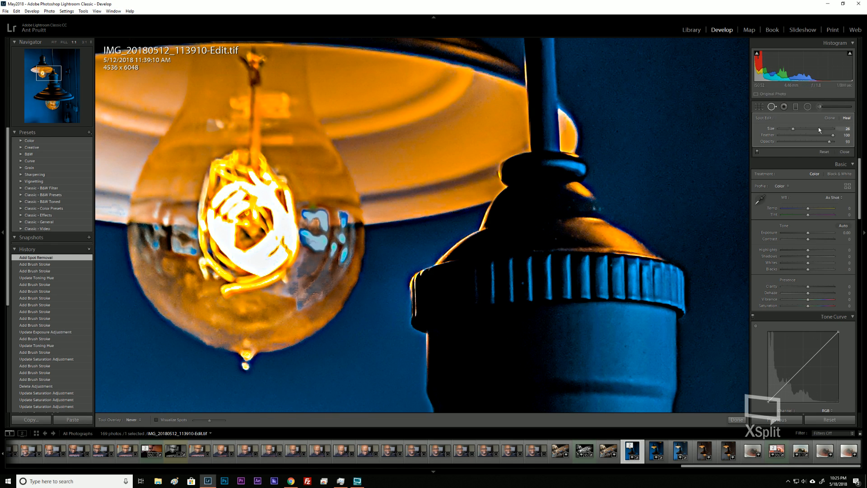
click(830, 119)
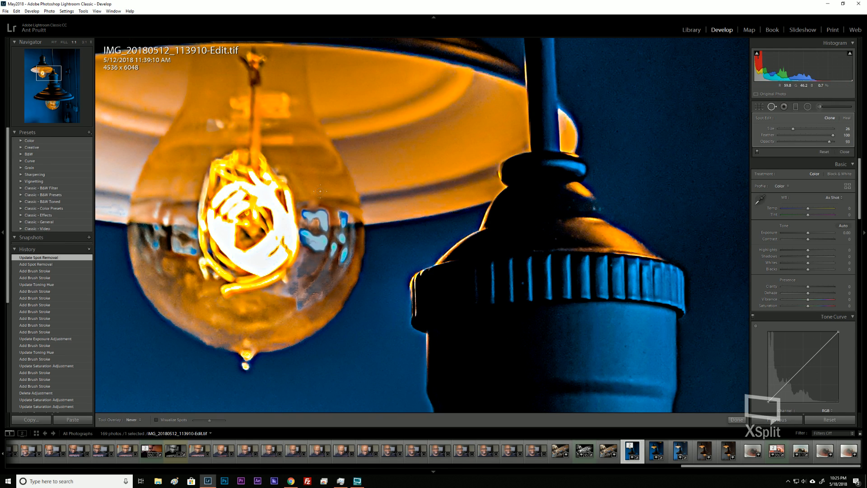
key(alt)
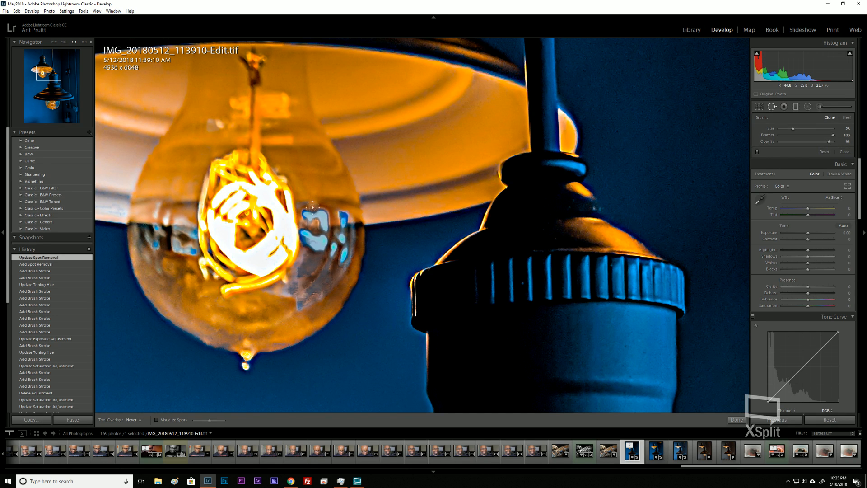
click(318, 201)
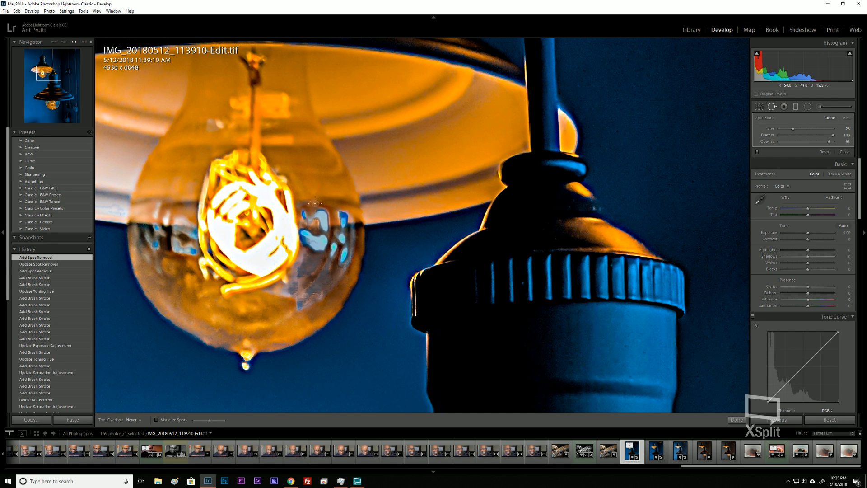
click(307, 210)
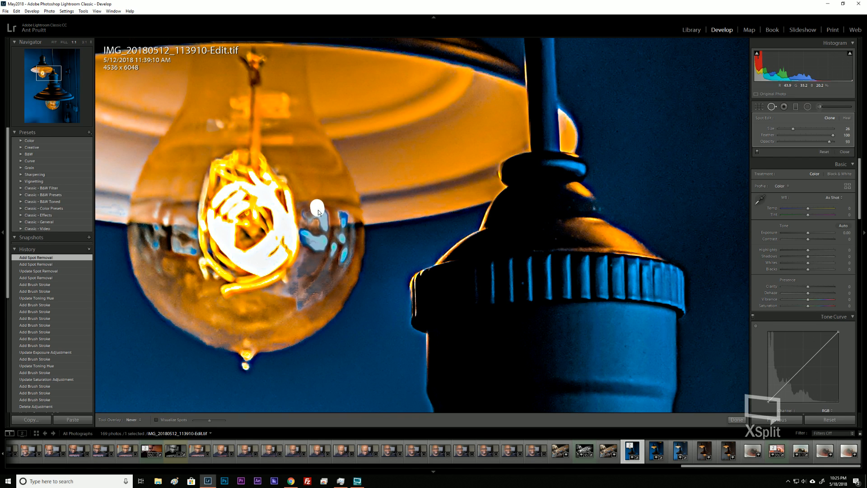
click(320, 204)
click(319, 209)
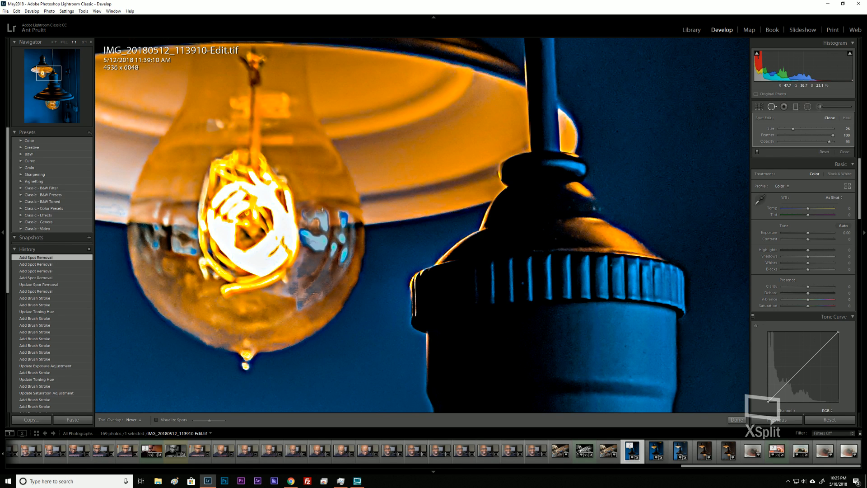
click(314, 206)
click(311, 209)
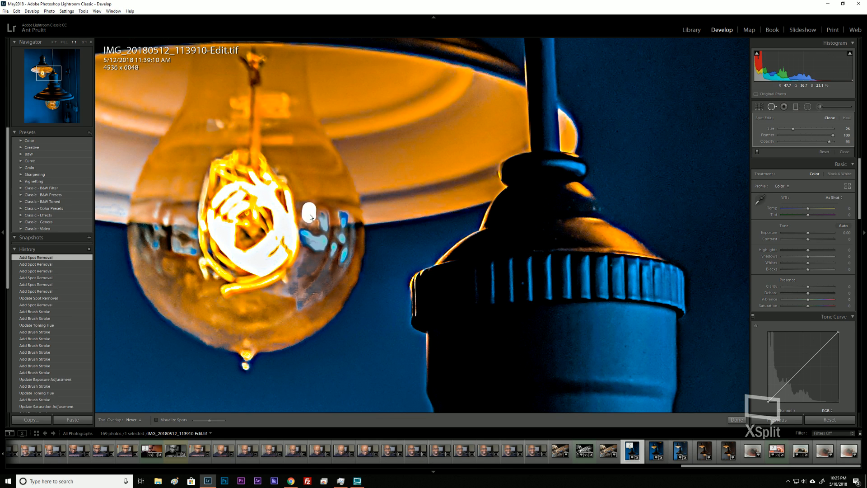
click(311, 215)
click(308, 212)
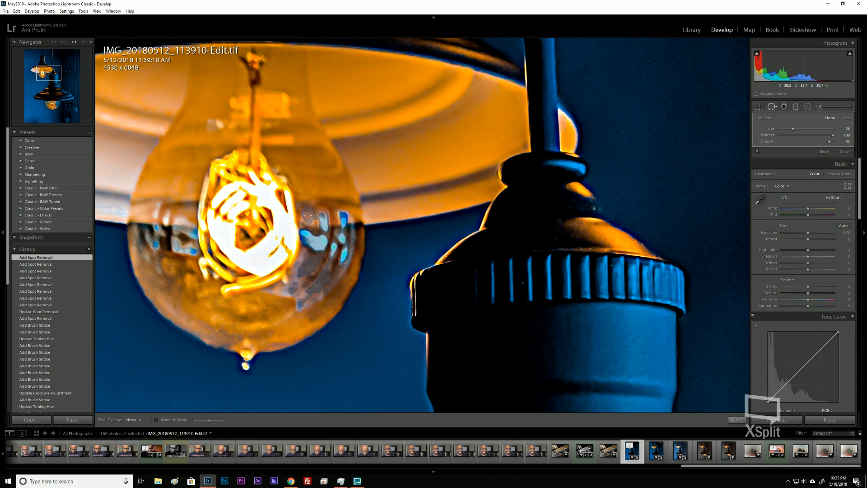
click(309, 207)
Resample the clean amber glass above and clone it over the remaining blue reflections on the bulb's right side.
key(alt)
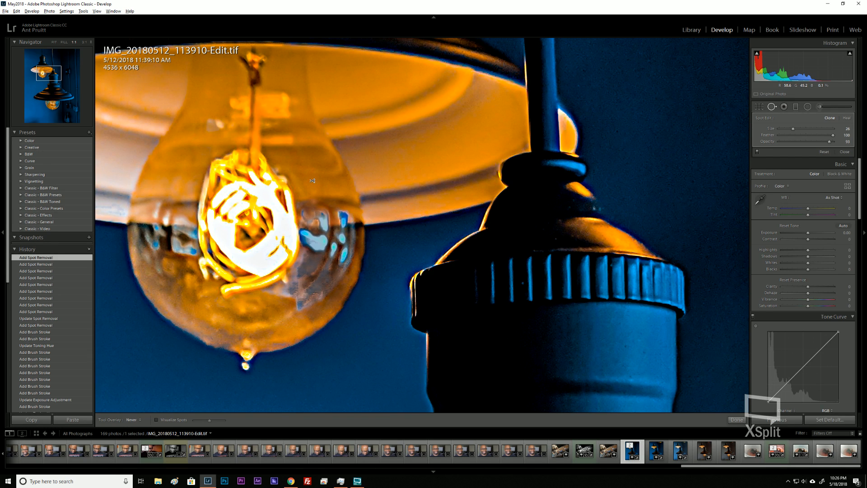
mouse_move(312, 180)
mouse_down()
mouse_move(330, 189)
mouse_move(336, 183)
mouse_move(329, 190)
mouse_up()
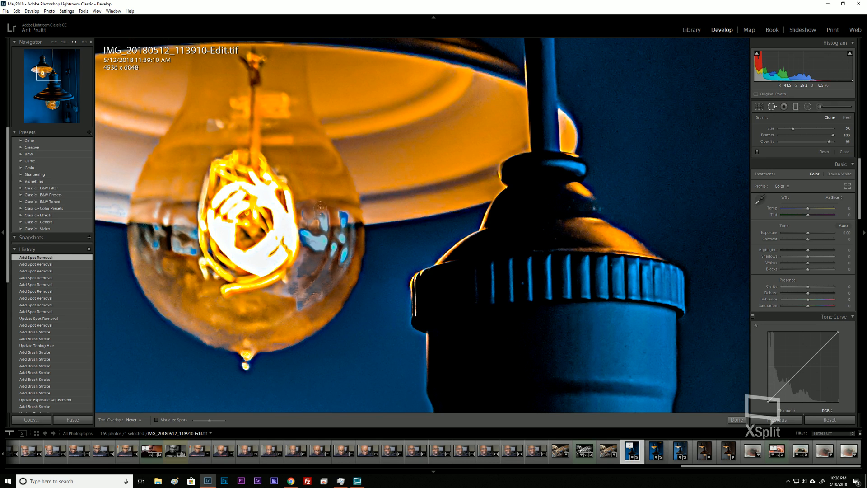
click(320, 208)
click(325, 212)
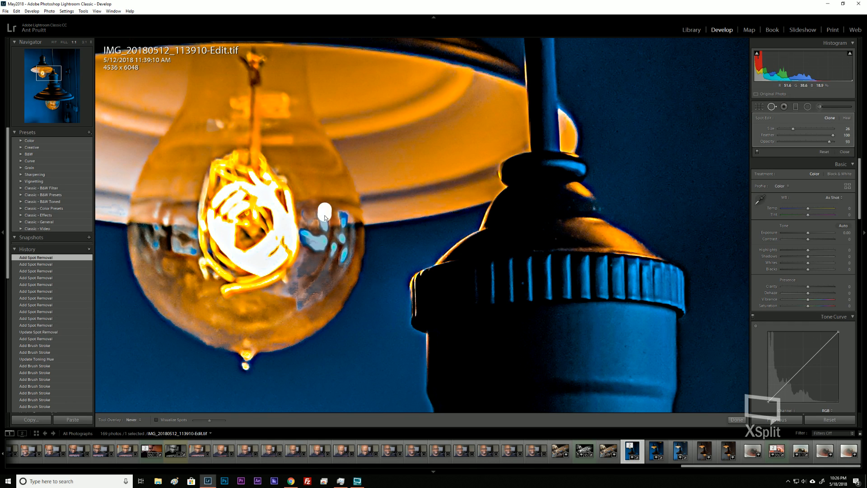
click(316, 213)
click(323, 215)
click(321, 202)
click(339, 207)
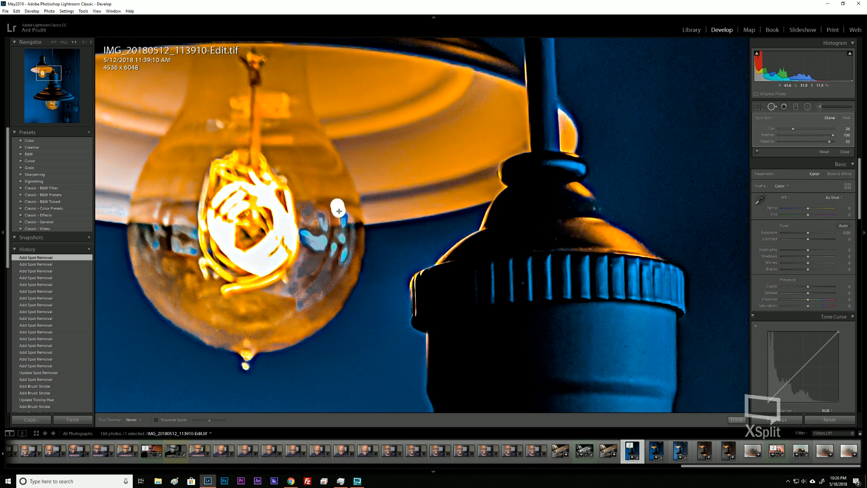
click(343, 211)
click(344, 214)
click(345, 217)
click(343, 221)
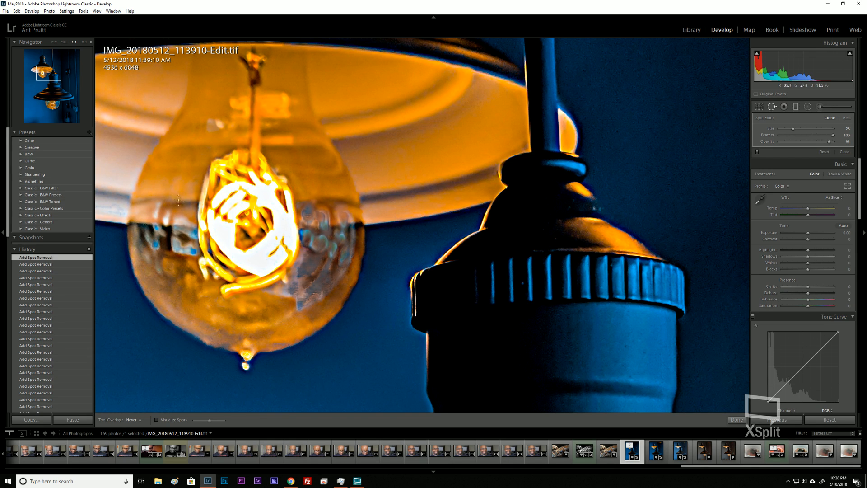
Clone over the blue reflections on the upper bulb's left side, reducing the spot size to 21.
key(alt)
mouse_move(190, 280)
mouse_down()
mouse_move(202, 290)
mouse_move(189, 243)
mouse_move(174, 246)
mouse_move(190, 259)
mouse_move(189, 251)
mouse_up()
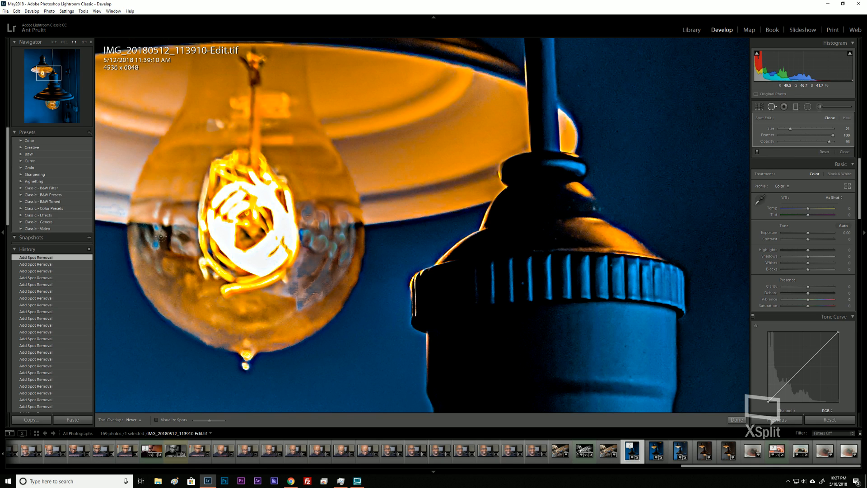
drag(157, 237, 158, 248)
key(z)
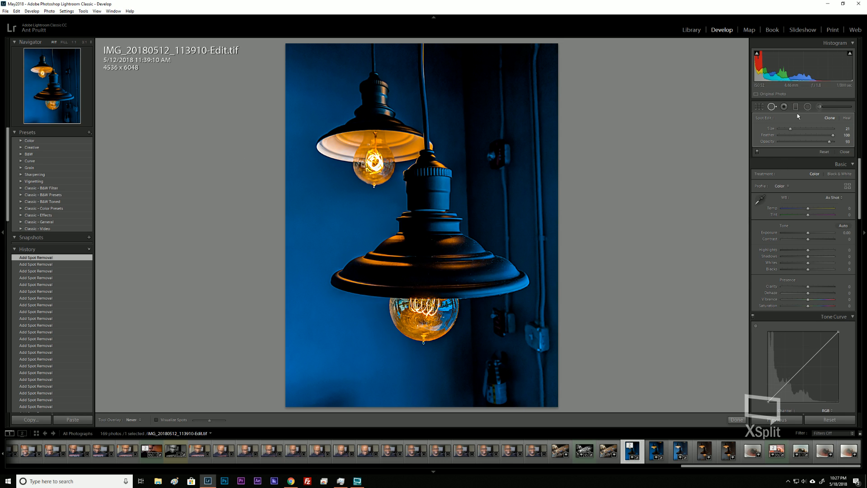
Leave Spot Removal and set up a new untinted adjustment brush with clarity −26 and sharpness −68.
click(772, 107)
click(820, 109)
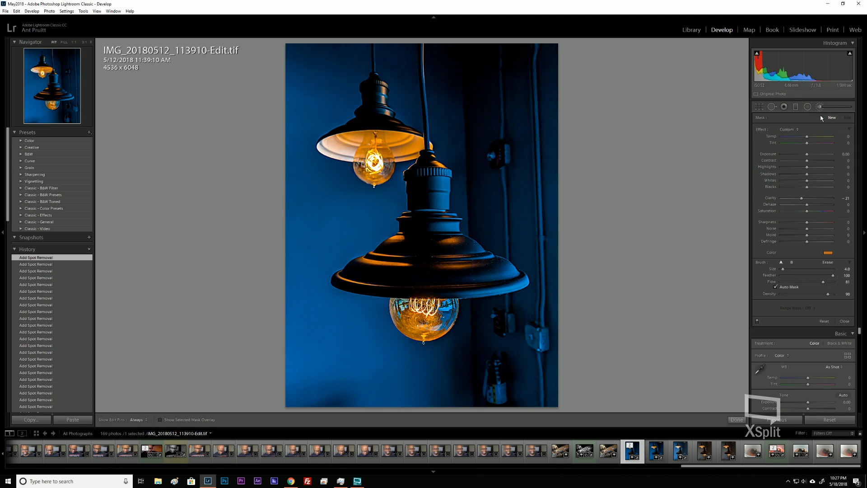
click(794, 130)
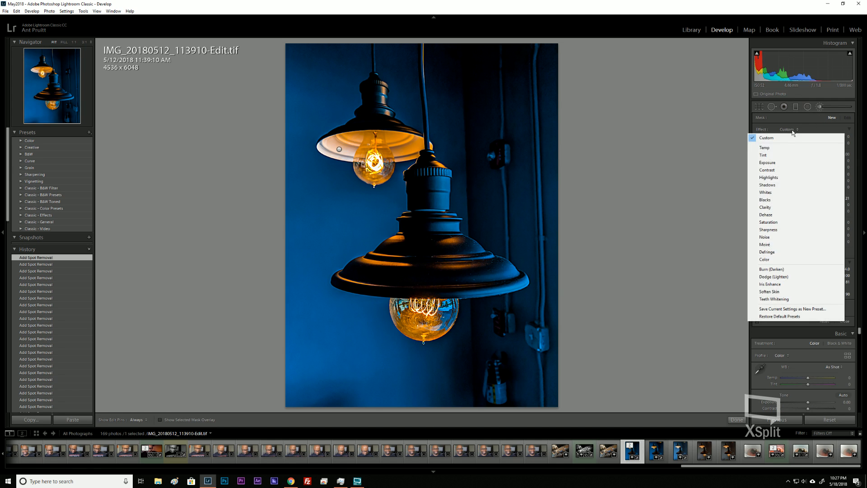
click(769, 207)
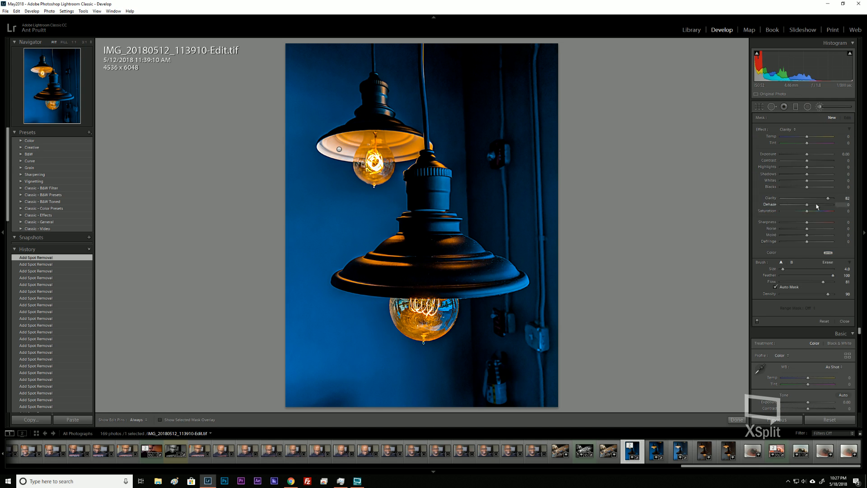
drag(826, 199, 789, 223)
Brush the softening adjustment over the retouched reflections on both sides of the upper bulb and show its mask overlay.
key(h)
drag(345, 144, 387, 162)
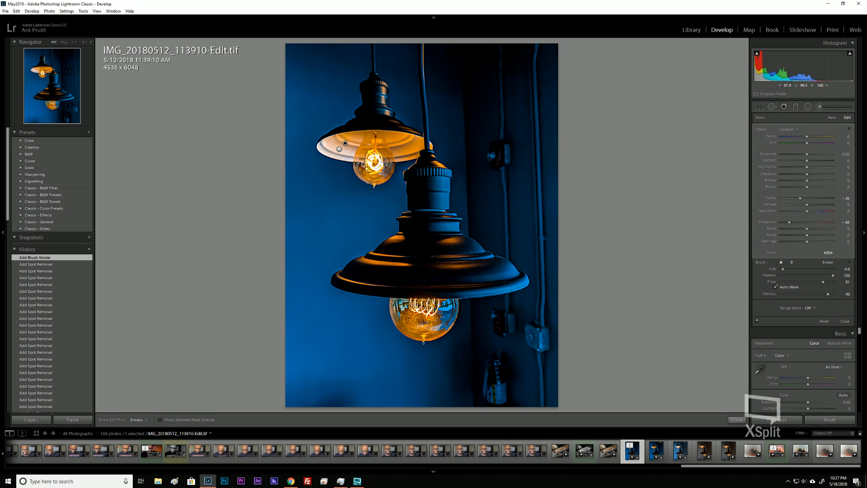
key(z)
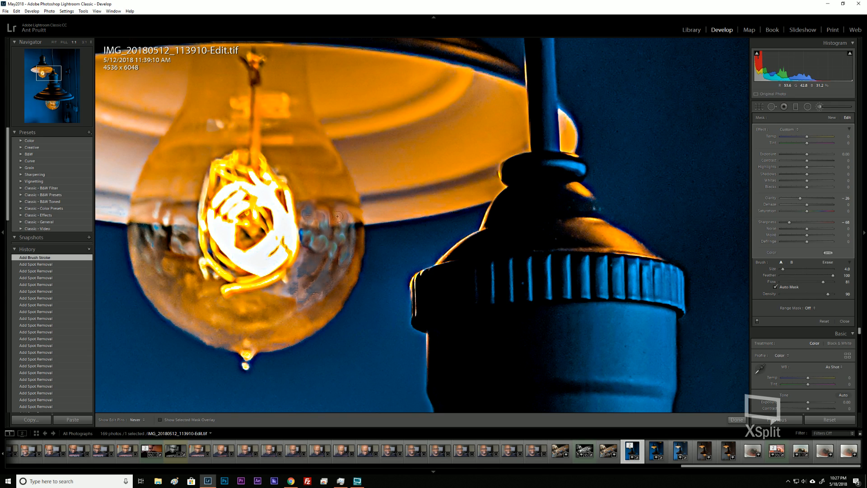
drag(166, 237, 179, 235)
drag(176, 225, 182, 222)
key(h)
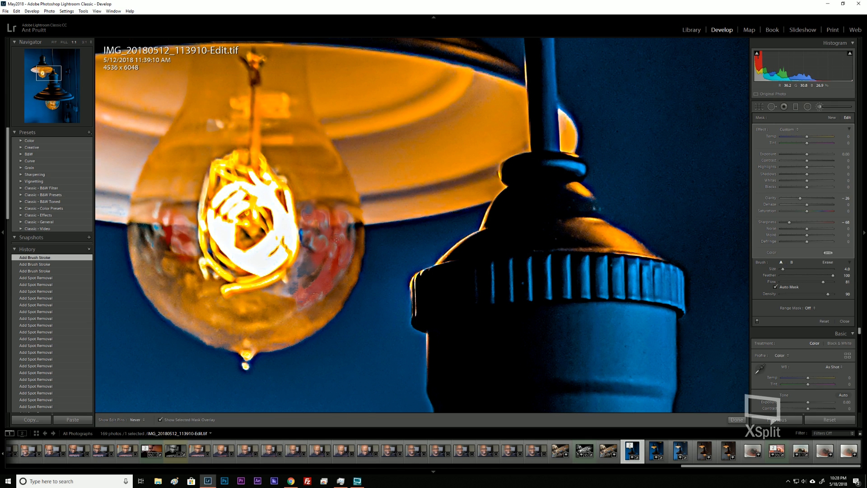
Brush over the left reflections of the upper bulb, strengthen the softening to clarity −54 and sharpness −99, and hide the mask overlay.
key(h)
drag(187, 241, 177, 227)
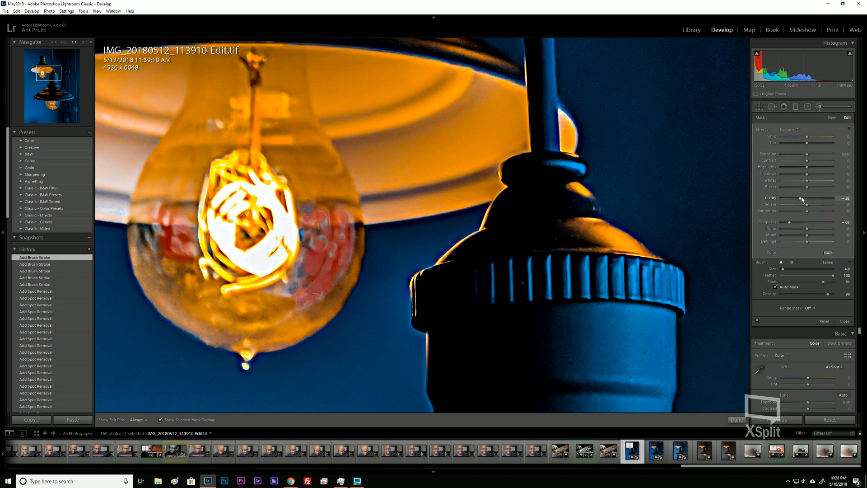
drag(796, 202, 793, 202)
drag(784, 223, 782, 223)
key(o)
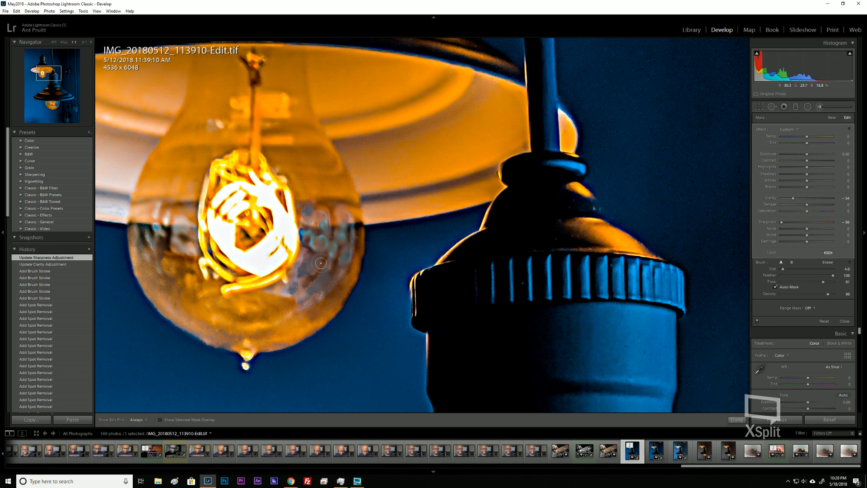
Start a new brush adjustment beside the lower bulb with clarity −86 and sharpness −83.
key(z)
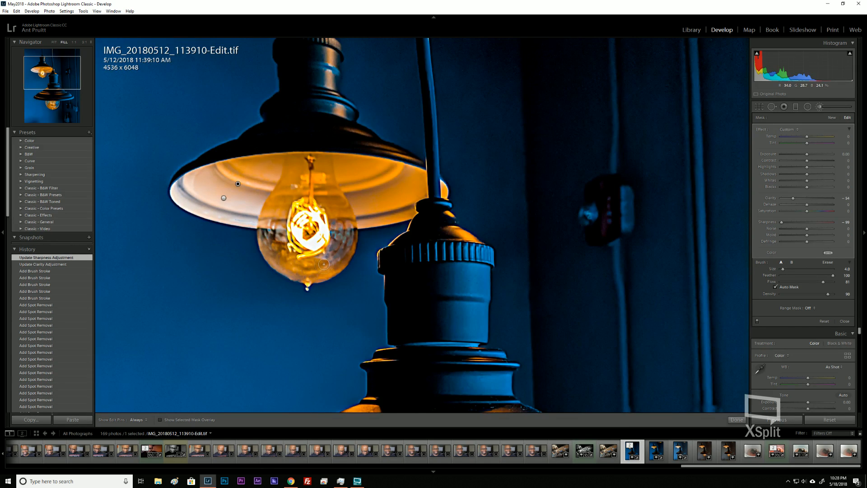
key(ctrl+minus)
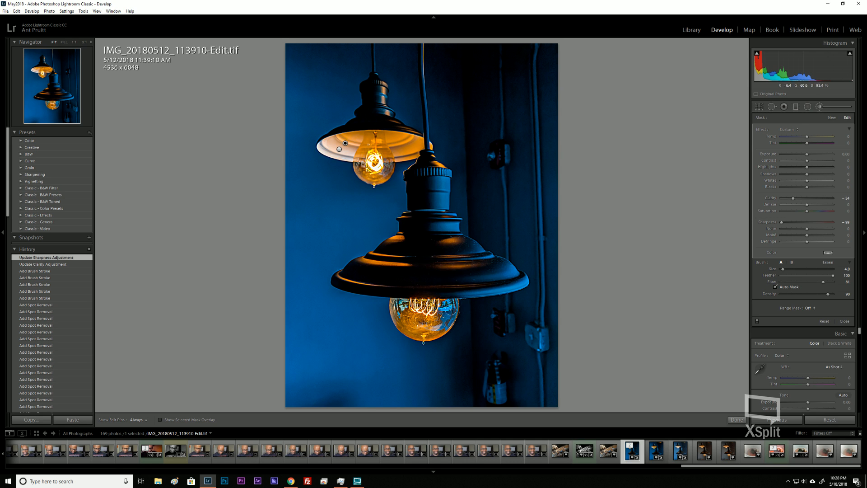
click(834, 118)
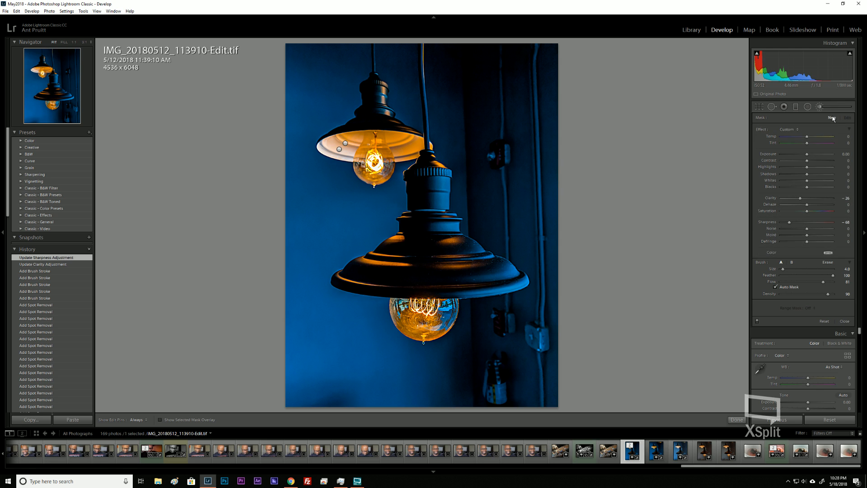
click(798, 131)
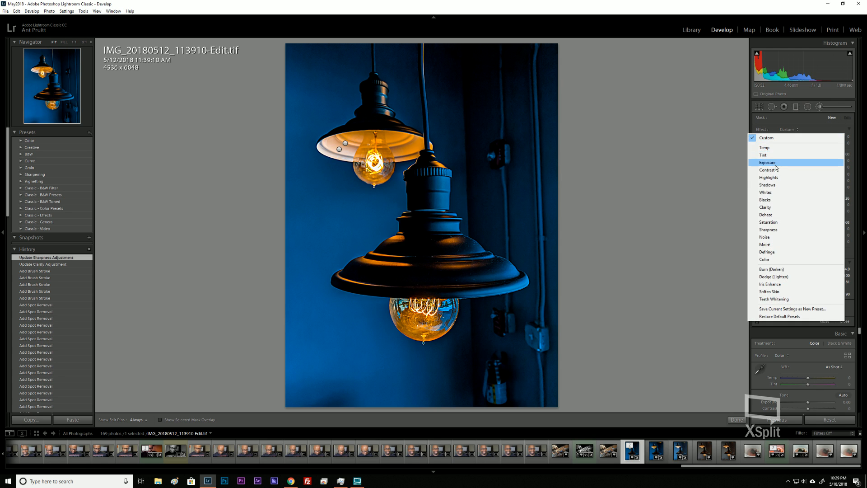
click(775, 207)
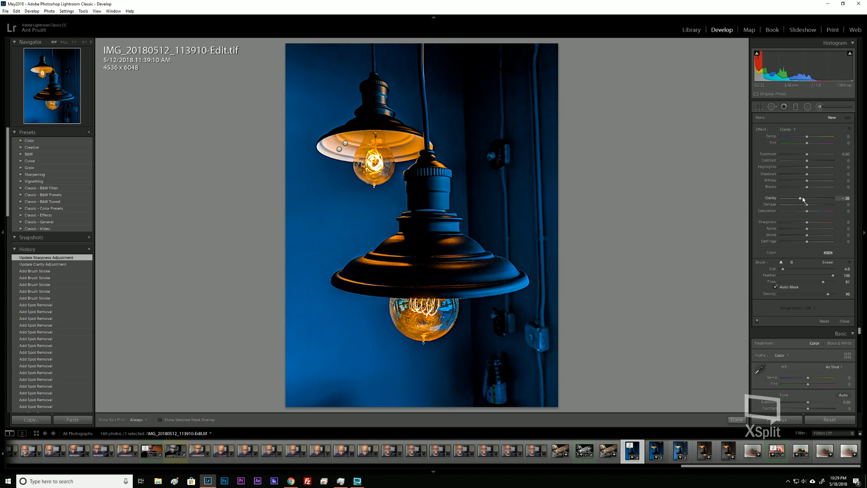
drag(801, 200, 784, 226)
drag(472, 317, 469, 325)
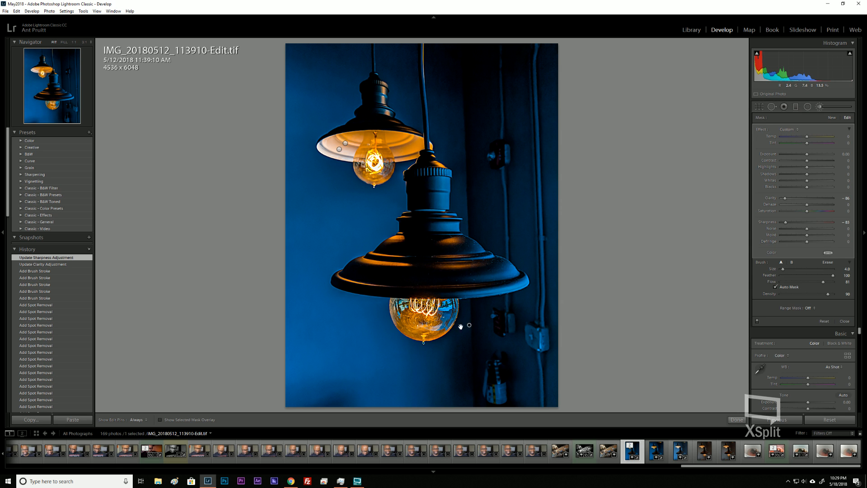
Brush the softening adjustment over the reflections on both sides of the lower bulb with a size 14 brush, hiding the edit pins.
key(space)
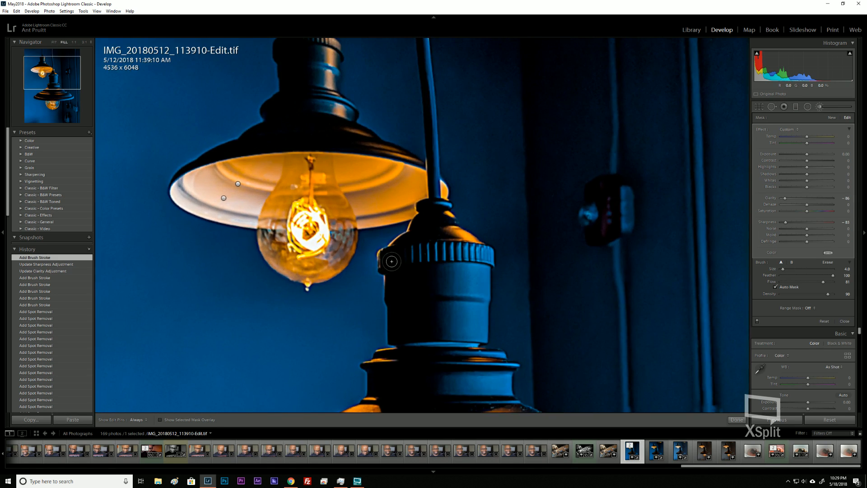
drag(501, 332, 513, 269)
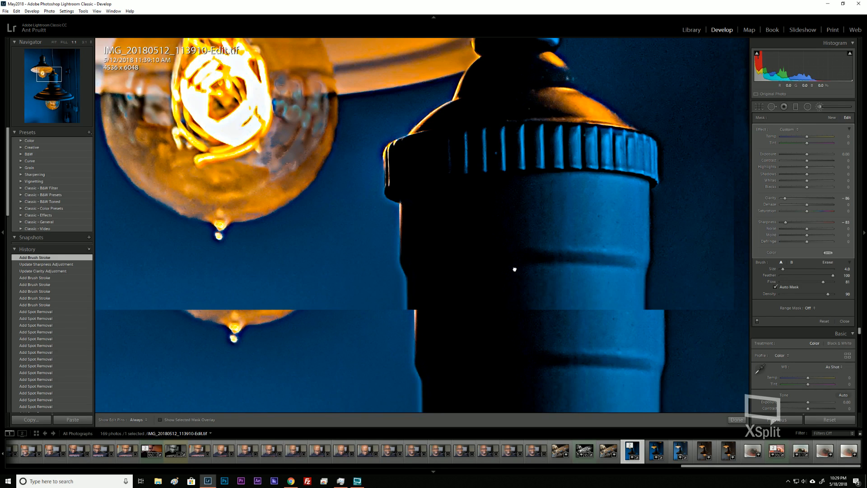
key(space)
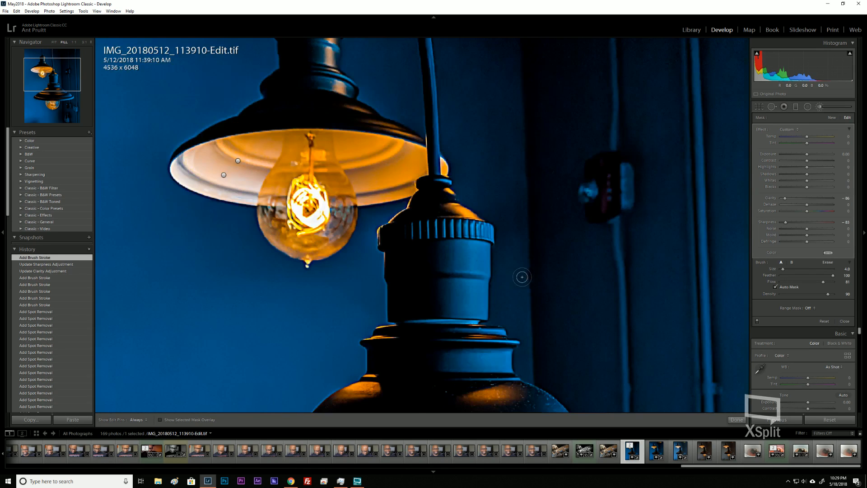
drag(466, 339, 450, 179)
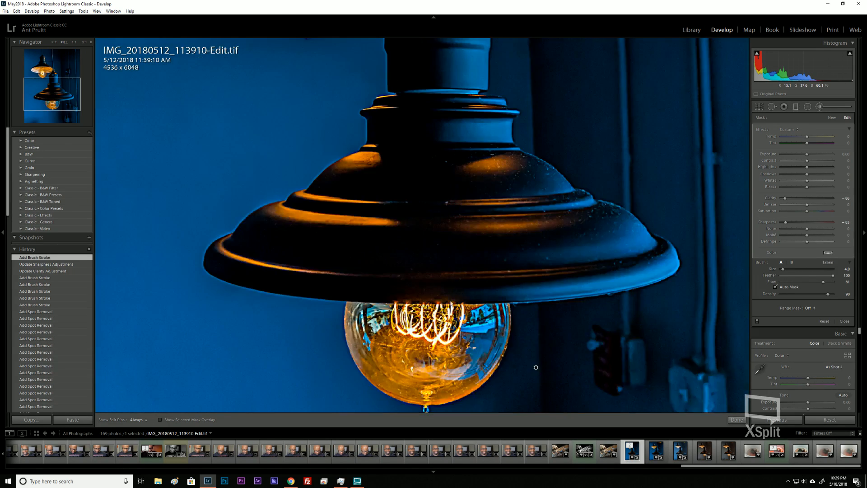
drag(446, 307, 411, 229)
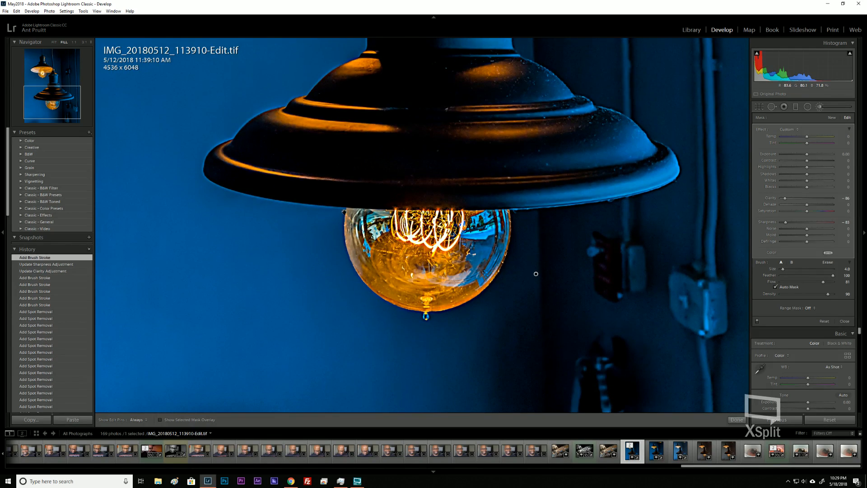
key(space)
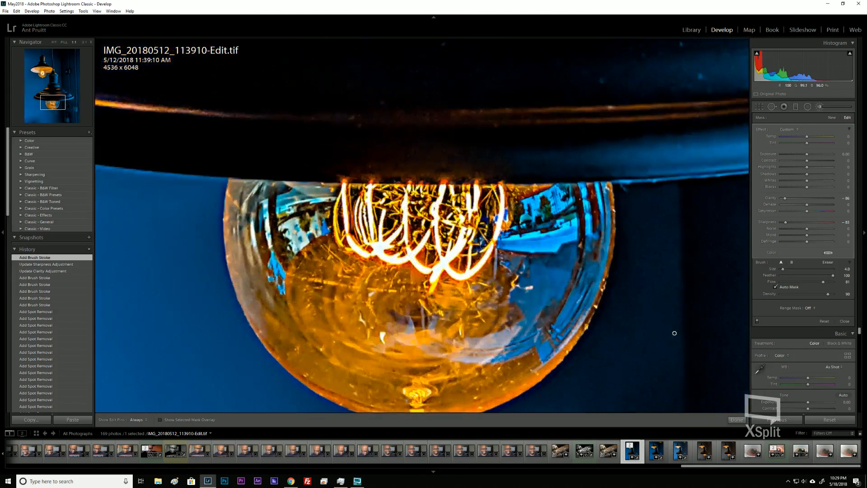
key(h)
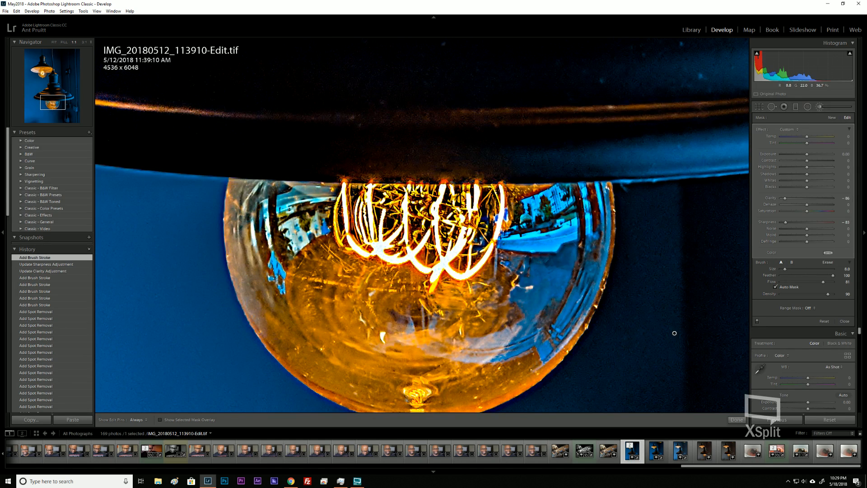
scroll(549, 217, up, 4)
click(562, 274)
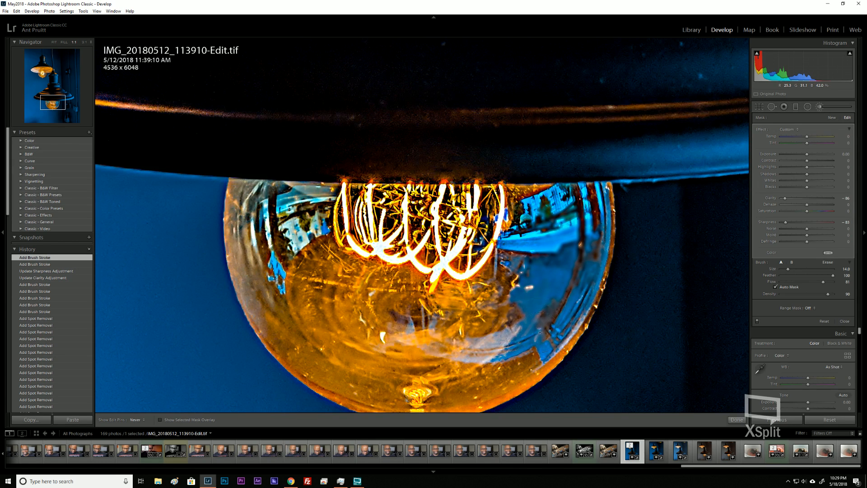
mouse_move(549, 346)
mouse_down()
mouse_move(504, 322)
mouse_move(271, 251)
mouse_up()
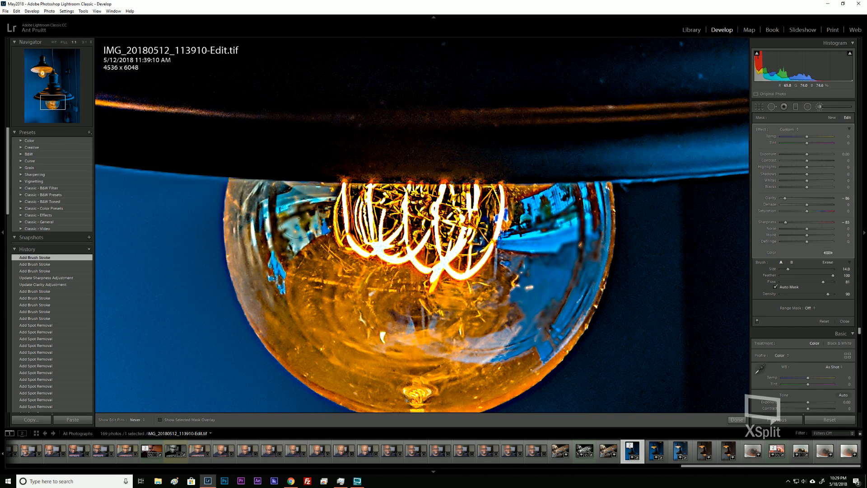
drag(293, 269, 511, 319)
drag(550, 327, 556, 312)
Reduce the brush size to 7 and soften the remaining reflections along the lower bulb's right side.
scroll(554, 310, down, 2)
scroll(550, 331, down, 5)
drag(550, 331, 554, 338)
drag(565, 232, 576, 185)
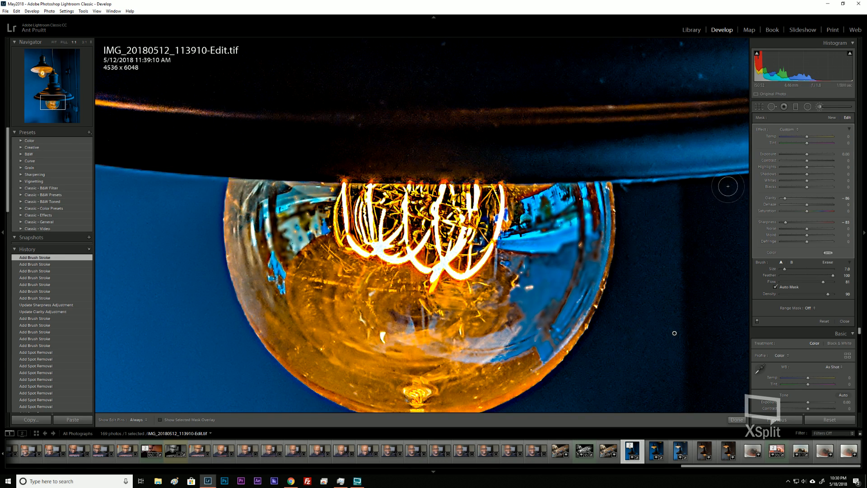
Start another brush adjustment from the Teeth Whitening preset and reset its exposure to 0.
click(830, 119)
click(833, 118)
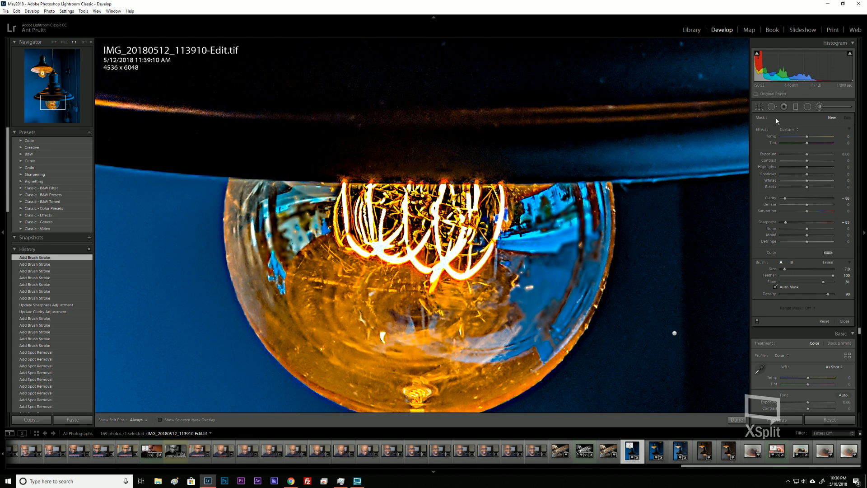
click(790, 130)
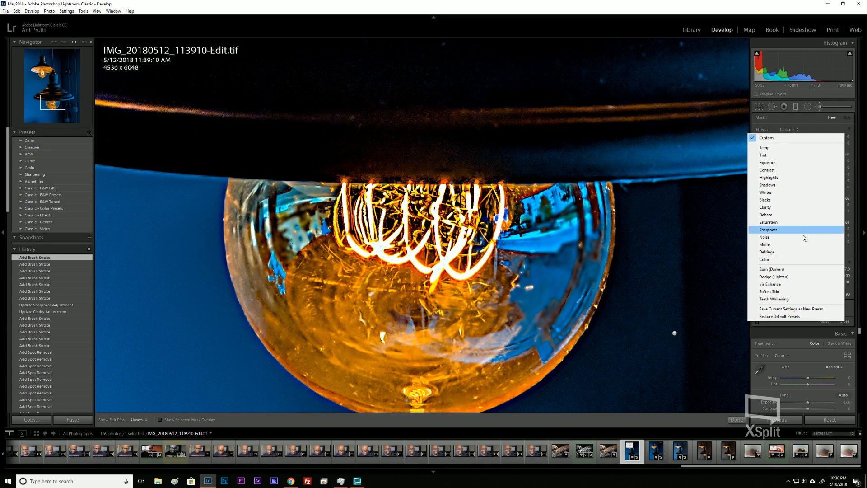
click(773, 299)
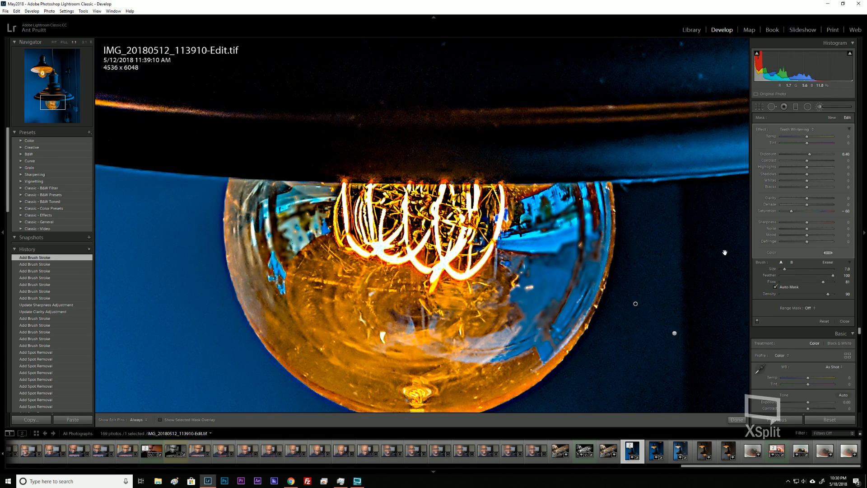
drag(809, 154, 802, 157)
double_click(803, 154)
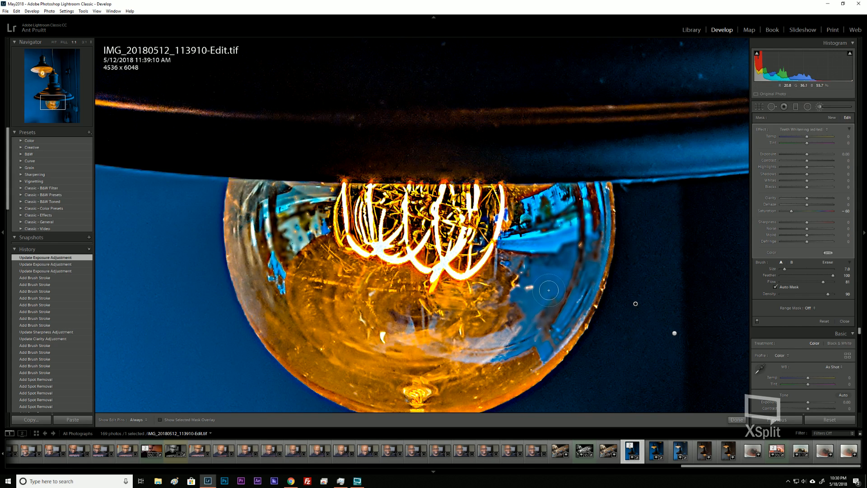
Brush the desaturating adjustment over the blue reflections on the right and left sides of the lower bulb.
key(h)
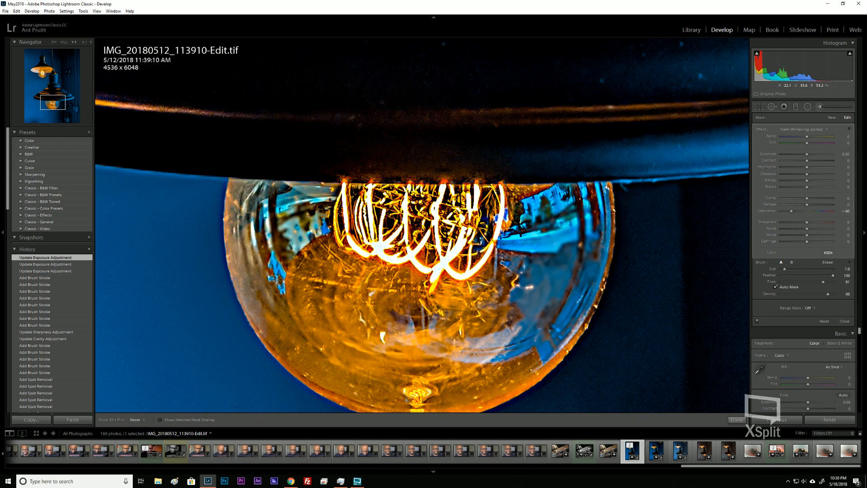
drag(534, 176, 537, 168)
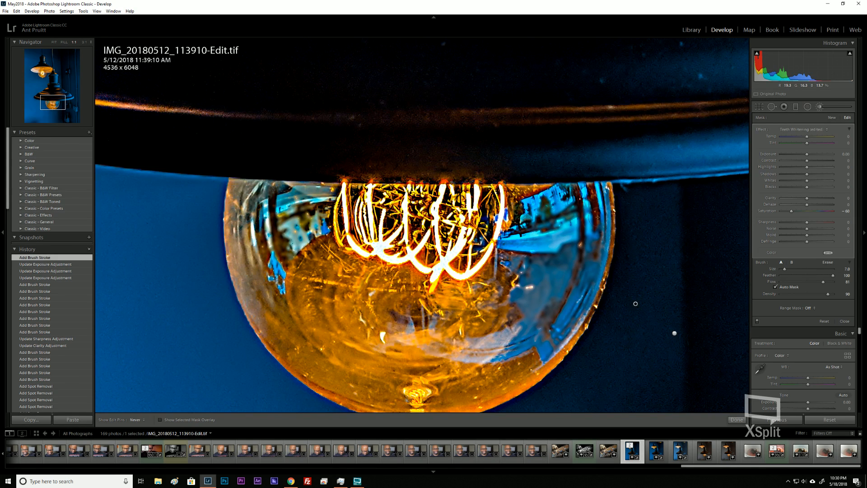
key(h)
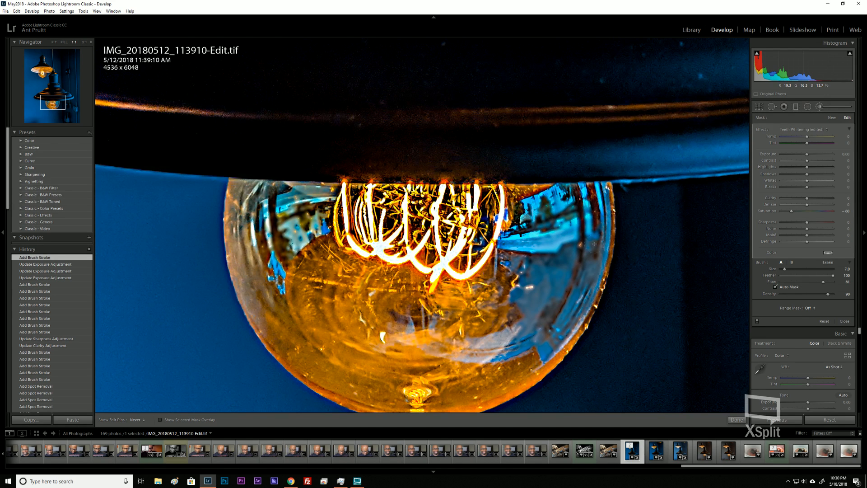
click(556, 268)
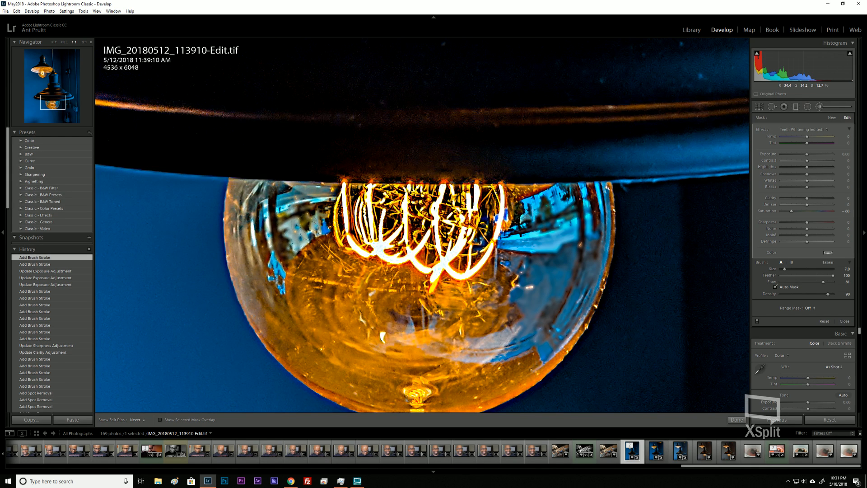
click(308, 231)
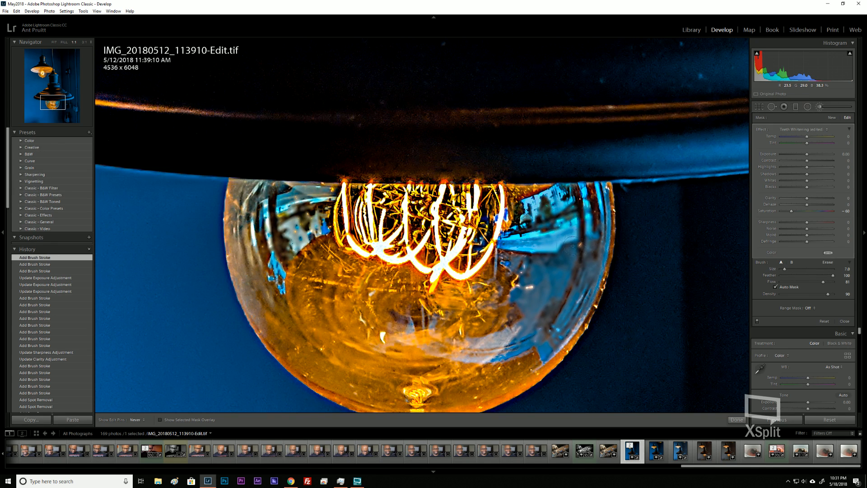
drag(540, 266, 521, 271)
mouse_move(559, 275)
mouse_down()
mouse_move(572, 268)
mouse_move(560, 287)
mouse_up()
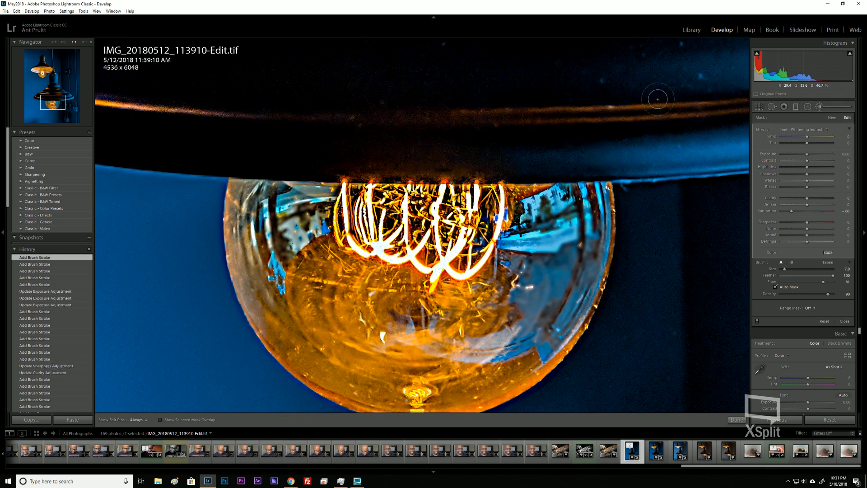
Set the saturation of the lower bulb's reflection adjustment to −74, judging it against the whole photo.
drag(794, 212, 782, 213)
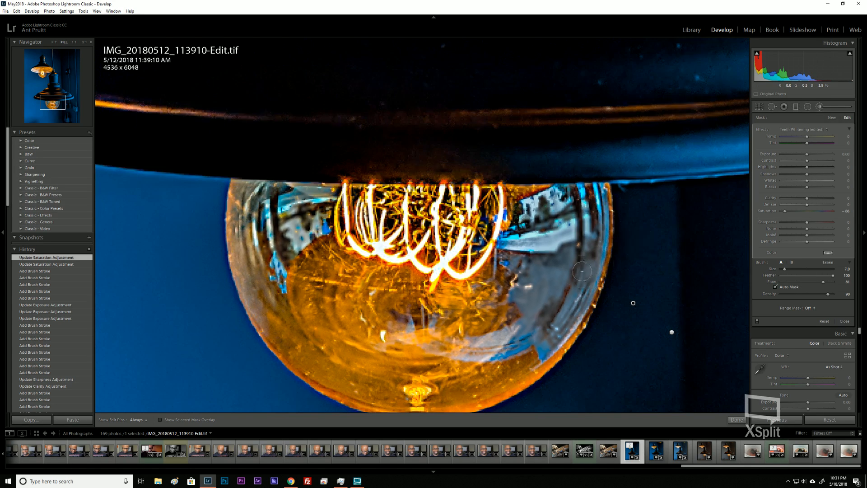
key(z)
key(ctrl+minus)
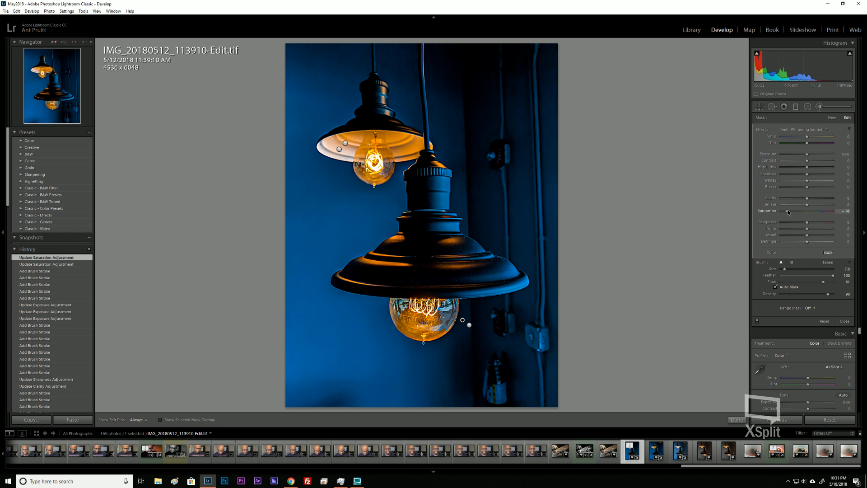
drag(788, 212, 787, 212)
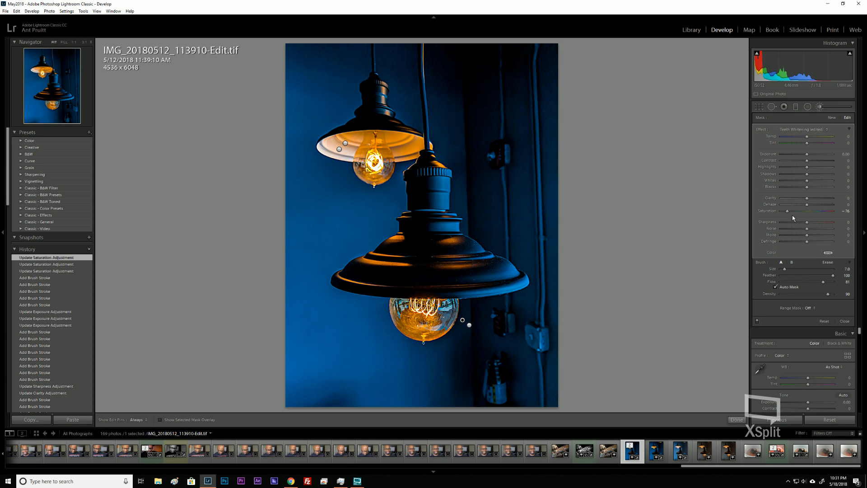
drag(787, 210, 788, 211)
Clone out the blue-grey reflection along the lower edge of the bottom bulb with the Spot Removal tool.
key(z)
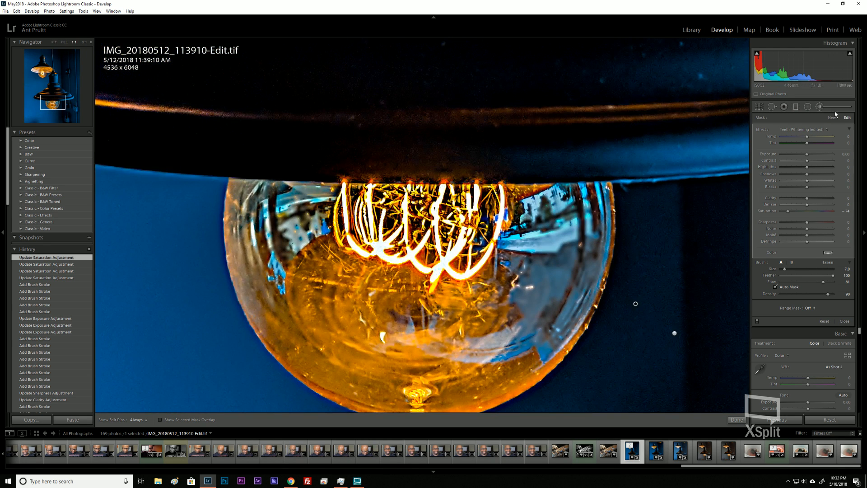
click(820, 106)
click(774, 107)
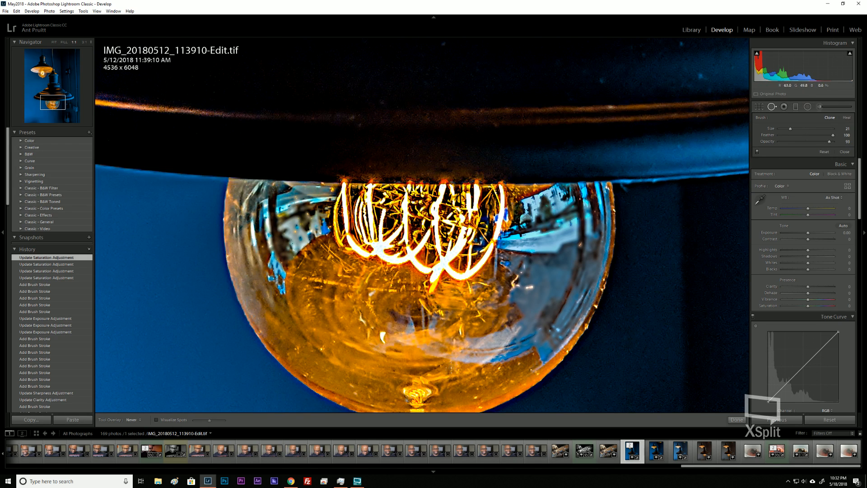
key(alt)
drag(484, 387, 478, 380)
click(455, 341)
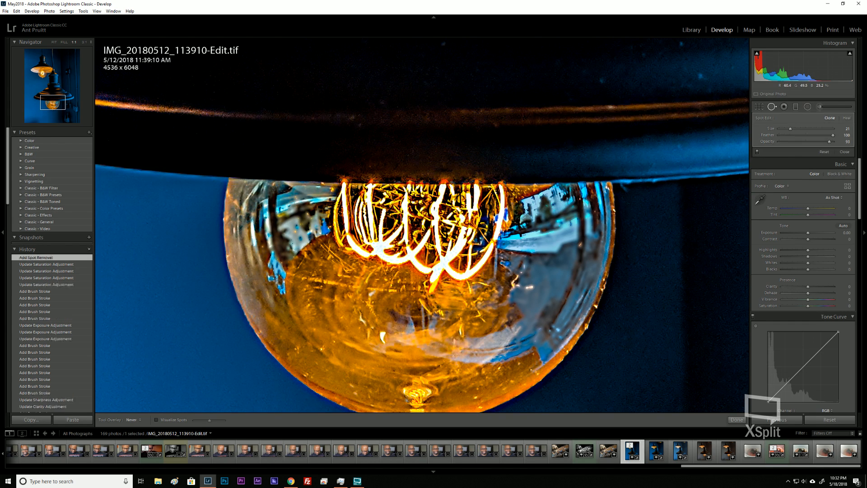
click(456, 360)
drag(456, 360, 490, 353)
mouse_move(474, 359)
mouse_down()
mouse_move(516, 366)
mouse_move(513, 346)
mouse_move(524, 354)
mouse_move(513, 343)
mouse_move(527, 355)
mouse_move(526, 338)
mouse_move(520, 353)
mouse_move(511, 350)
mouse_move(520, 337)
mouse_move(527, 359)
mouse_move(508, 344)
mouse_move(530, 360)
mouse_move(537, 348)
mouse_up()
click(516, 347)
mouse_move(542, 343)
mouse_down()
mouse_move(523, 327)
mouse_move(520, 344)
mouse_up()
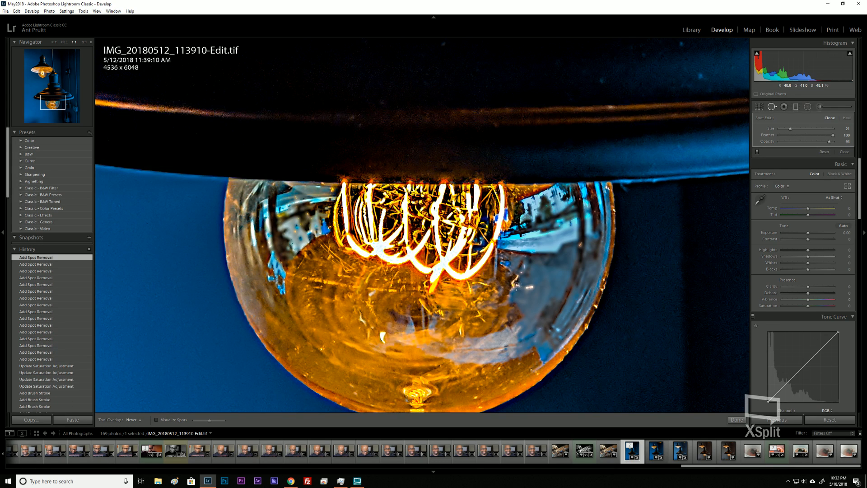
Clone amber glass over the left edge of the lower bulb's right-hand reflection, up to the filament.
click(515, 316)
click(520, 312)
mouse_move(512, 299)
mouse_down()
mouse_move(510, 306)
mouse_move(519, 281)
mouse_up()
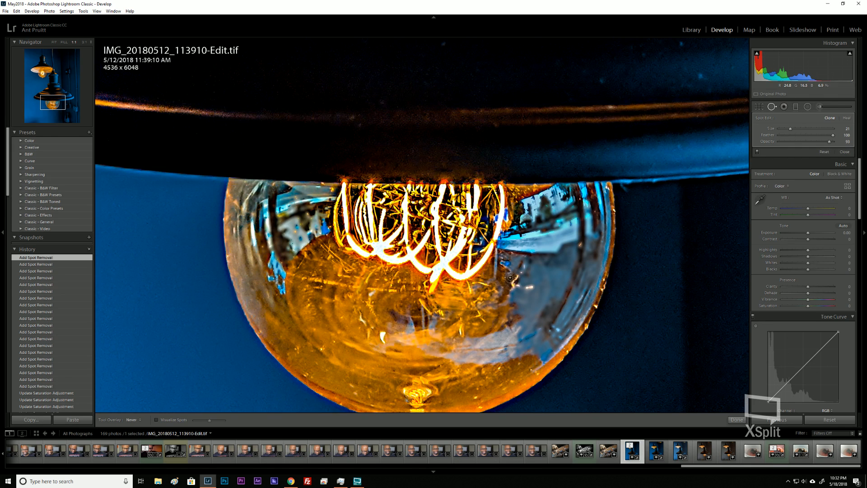
click(510, 277)
click(503, 245)
click(450, 318)
drag(508, 286, 513, 275)
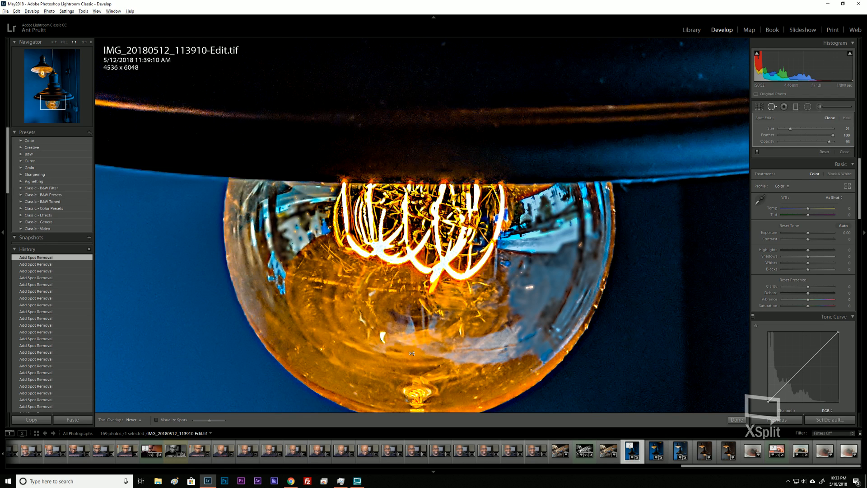
Clone the remaining reflection patches near the lower bulb's base and along its amber-to-blue boundary.
mouse_move(409, 357)
mouse_down()
mouse_move(413, 368)
mouse_move(435, 371)
mouse_up()
drag(470, 321, 502, 334)
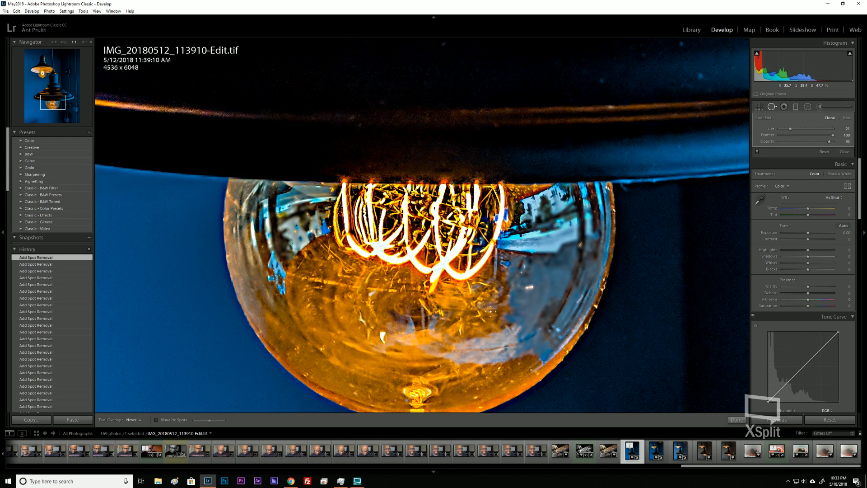
key(alt)
alt+click(490, 307)
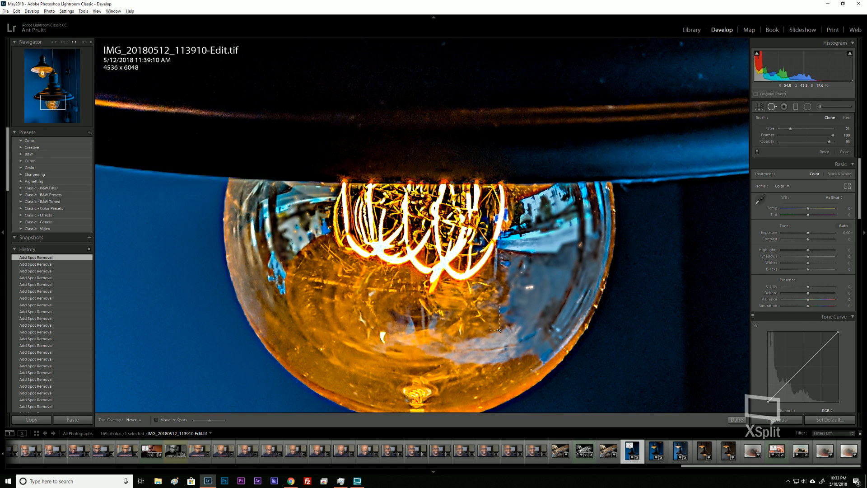
click(491, 310)
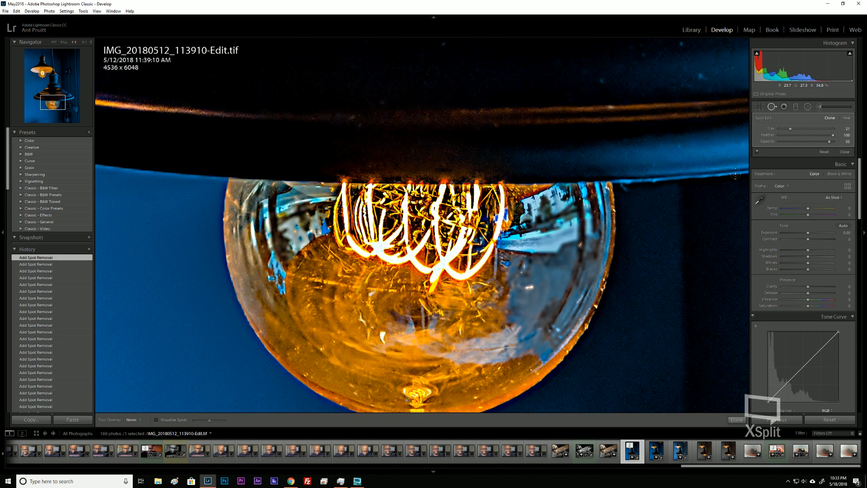
Start a brush adjustment from the Sharpness preset, with sharpness about −93 and clarity about −79.
click(772, 107)
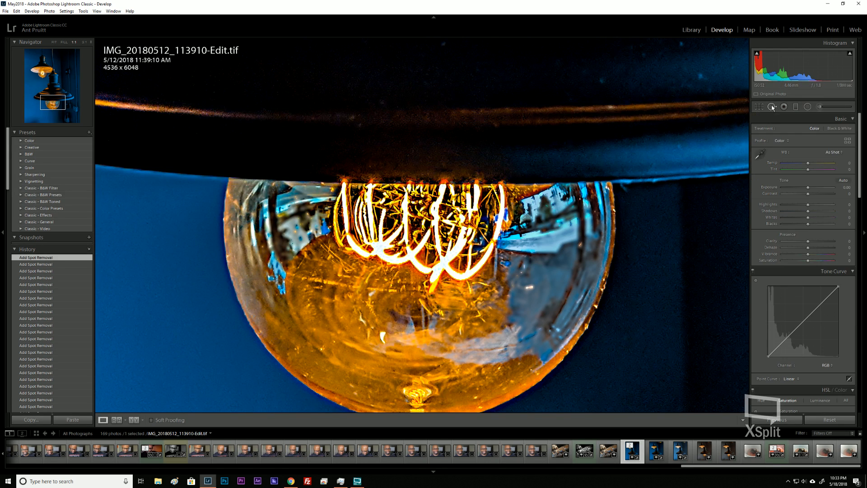
click(820, 107)
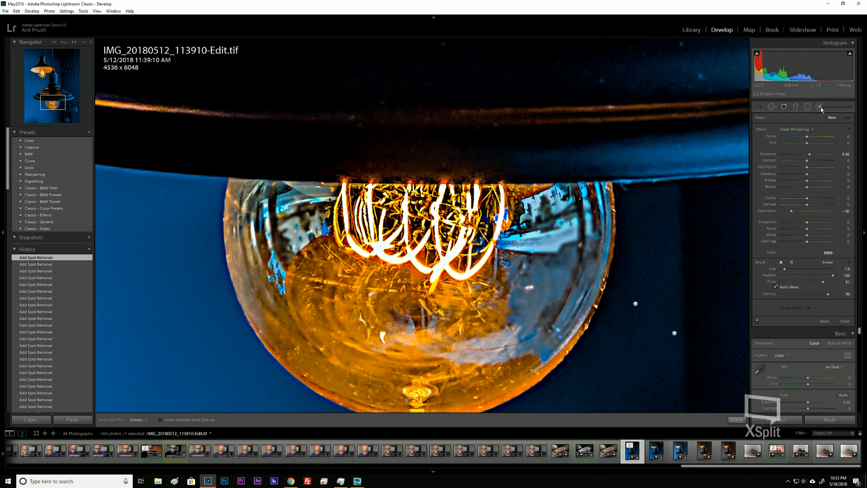
click(795, 129)
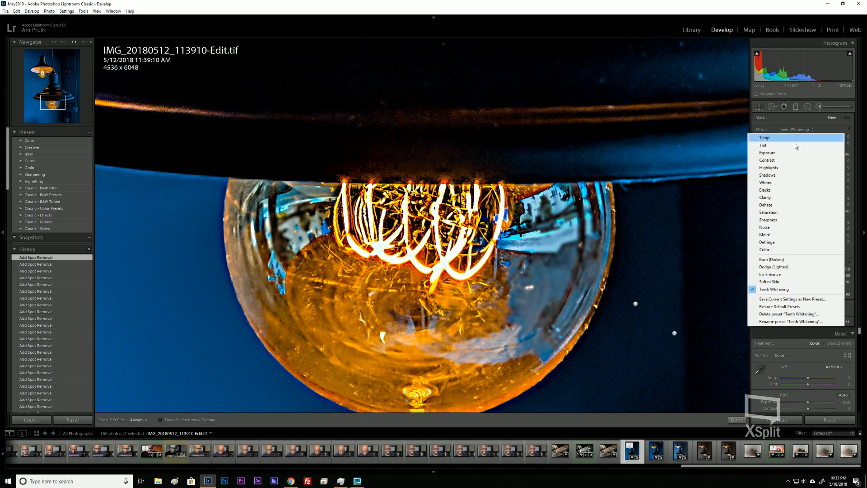
click(776, 221)
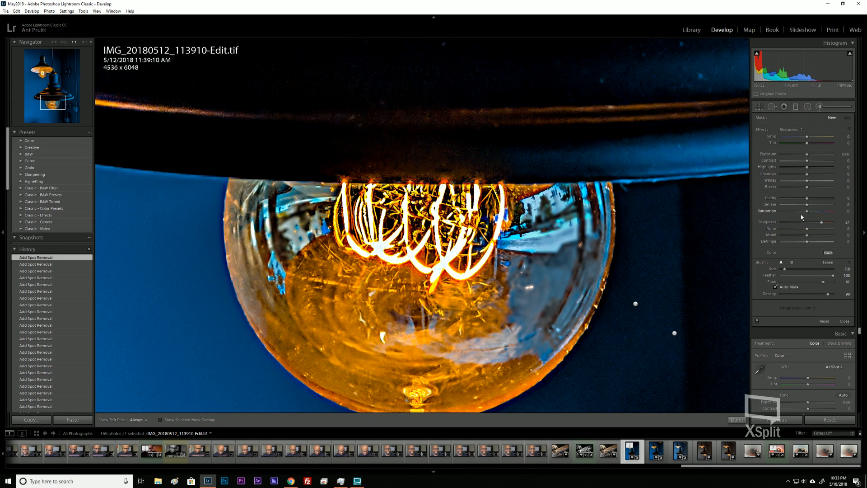
drag(802, 228, 791, 230)
mouse_move(807, 201)
mouse_down()
mouse_move(792, 199)
mouse_move(783, 222)
mouse_up()
drag(793, 200, 787, 199)
Brush the softening adjustment over the cloned area and the reflections on both sides of the lower bulb.
click(502, 306)
key(h)
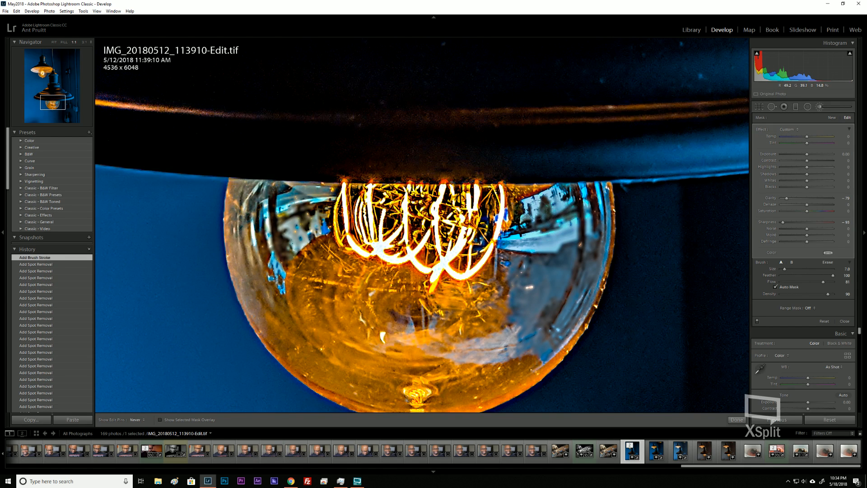
mouse_move(551, 214)
mouse_down()
mouse_move(558, 229)
mouse_move(549, 235)
mouse_move(536, 220)
mouse_up()
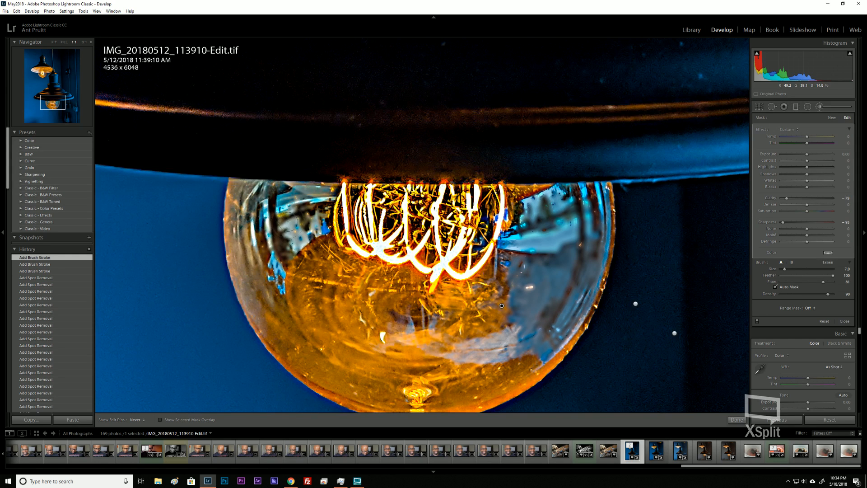
mouse_move(278, 224)
mouse_down()
mouse_move(287, 242)
mouse_move(271, 246)
mouse_up()
key(h)
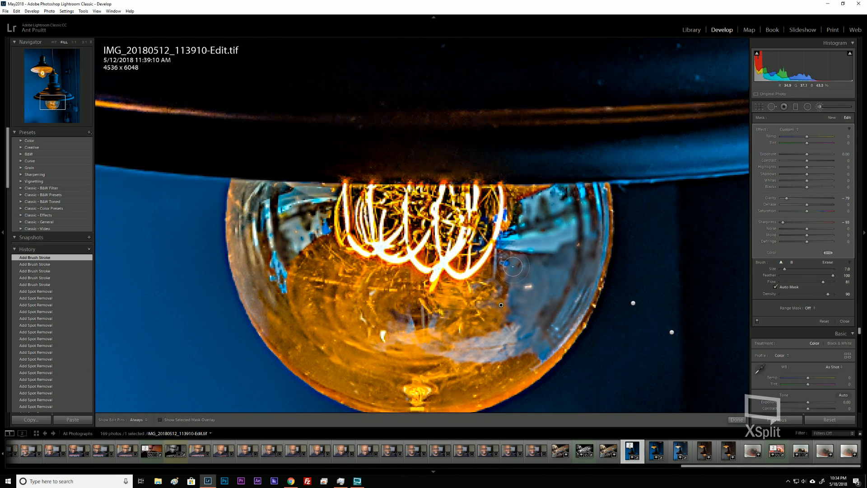
key(ctrl+minus)
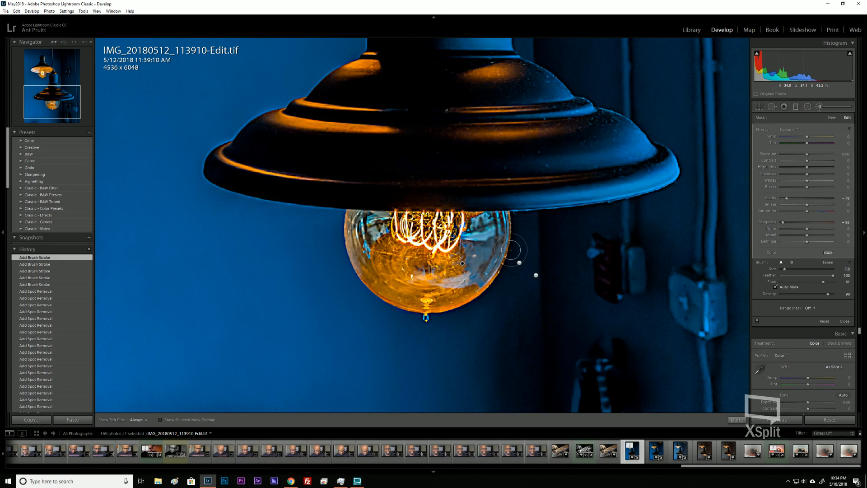
key(ctrl+minus)
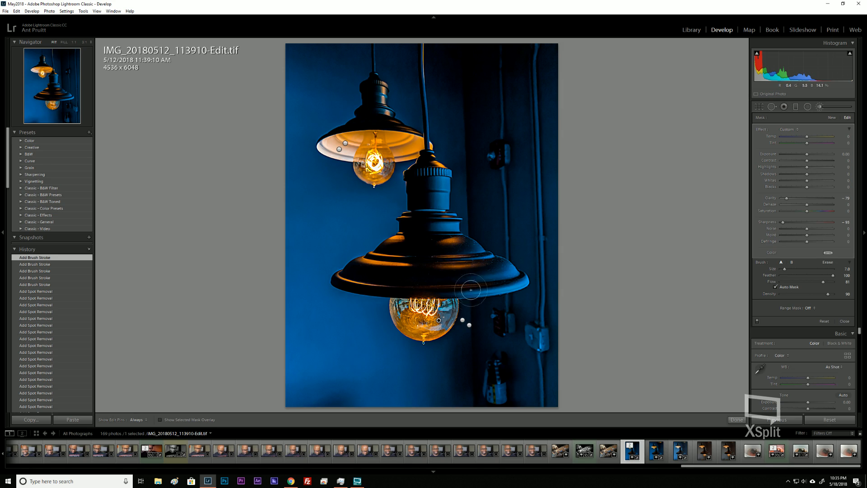
Set the saturation of the lower bulb's softening adjustment to −20, judging it up close and against the whole photo.
key(z)
key(ctrl+equal)
key(ctrl+equal)
key(ctrl+equal)
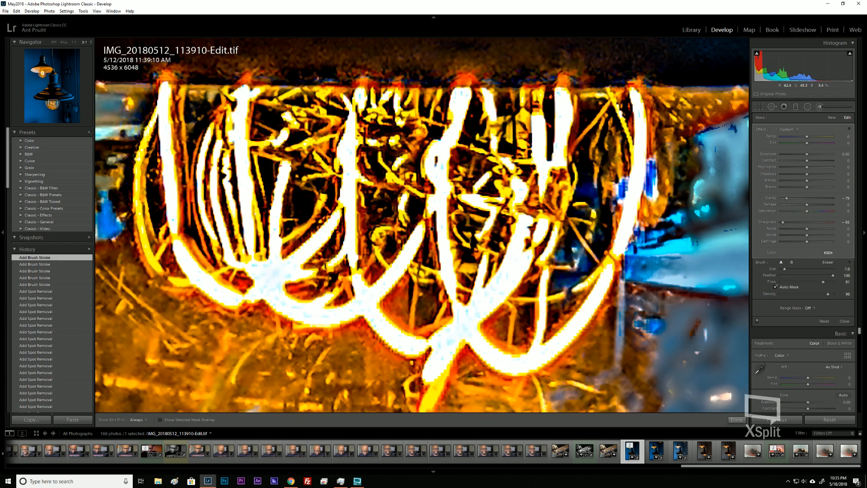
drag(703, 251, 665, 177)
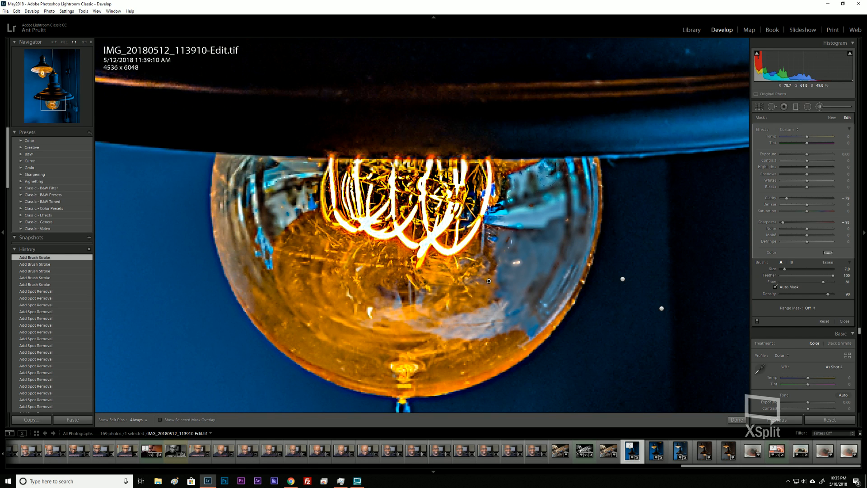
key(h)
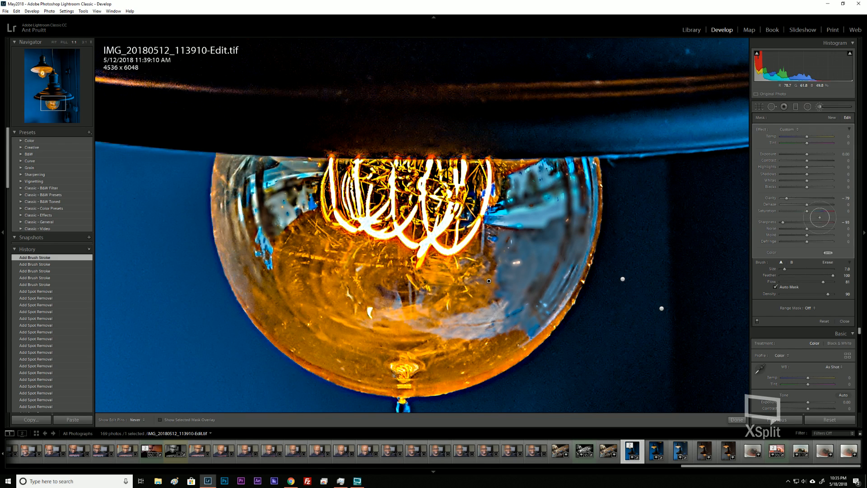
key(h)
drag(806, 211, 798, 214)
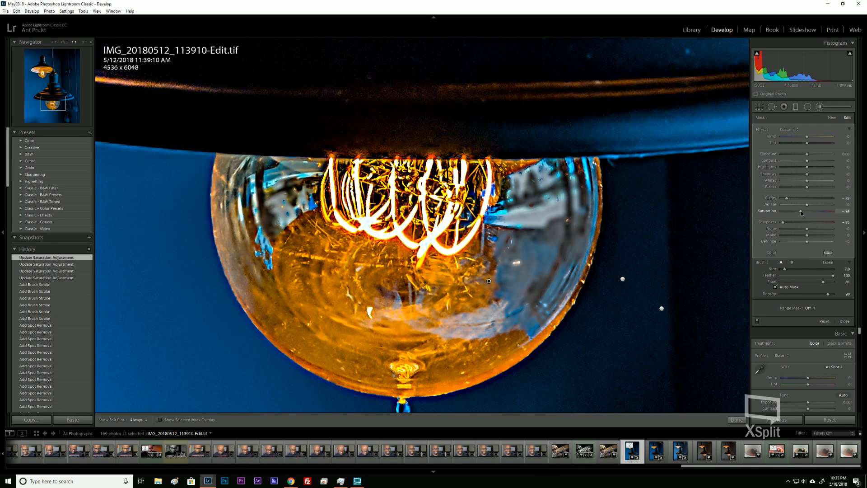
drag(801, 210, 802, 211)
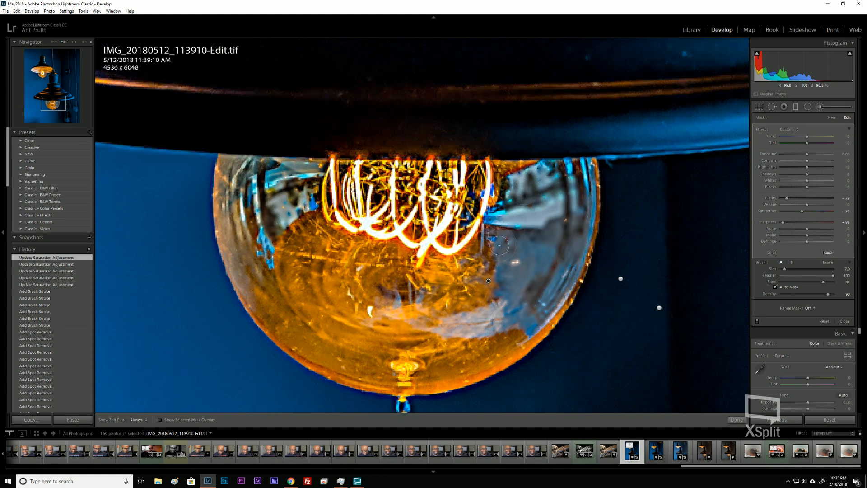
key(z)
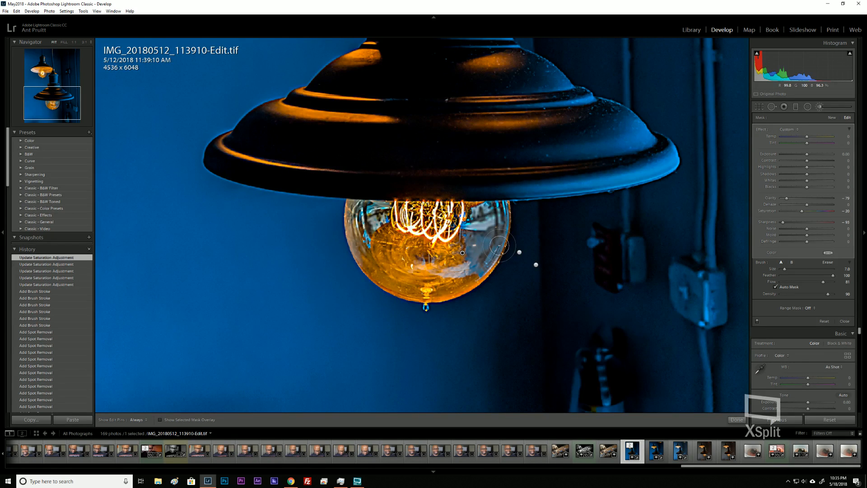
key(z)
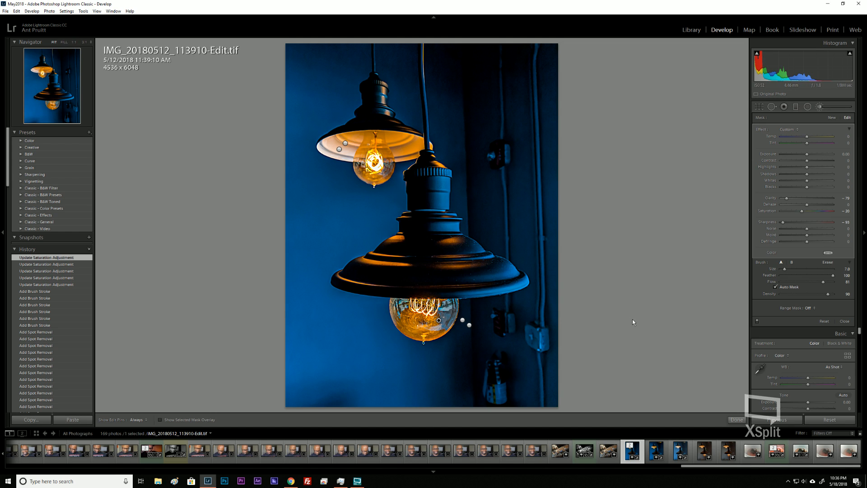
Close the brush adjustment and enable Remove Chromatic Aberration in the lens corrections.
click(819, 109)
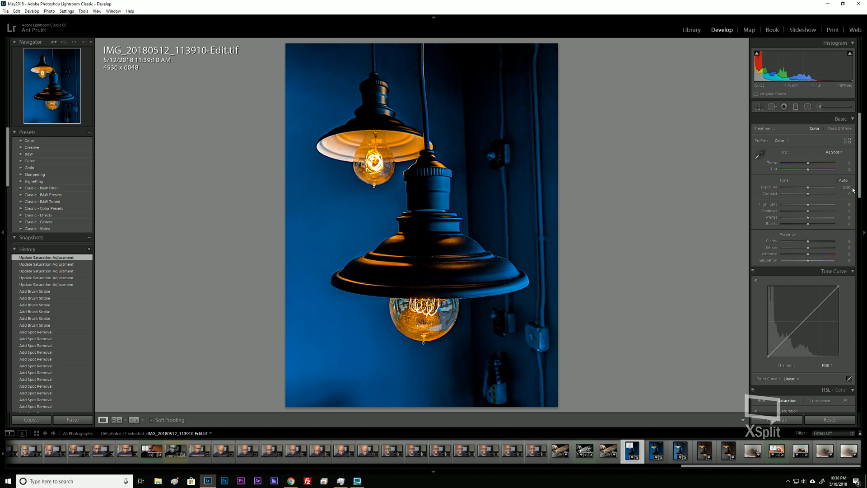
click(863, 171)
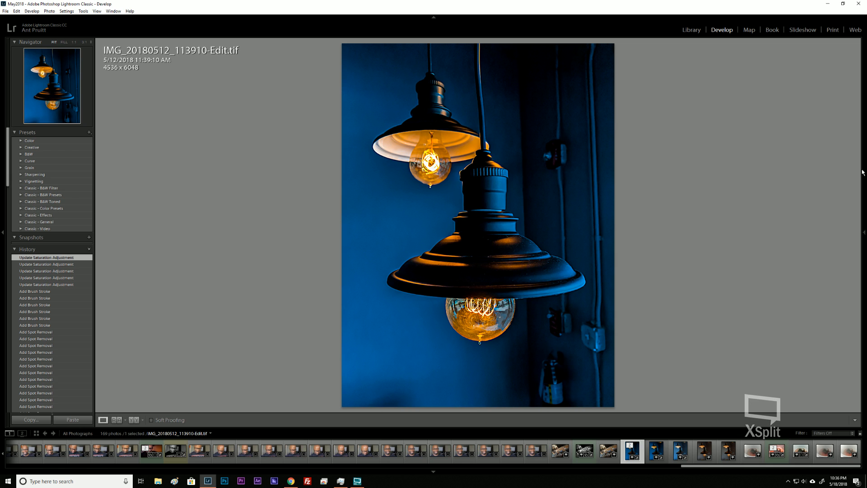
click(864, 233)
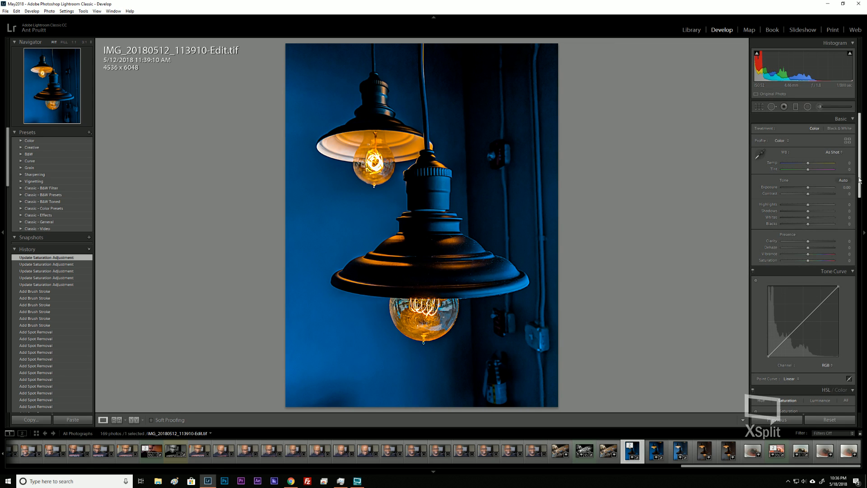
drag(861, 179, 858, 318)
click(758, 240)
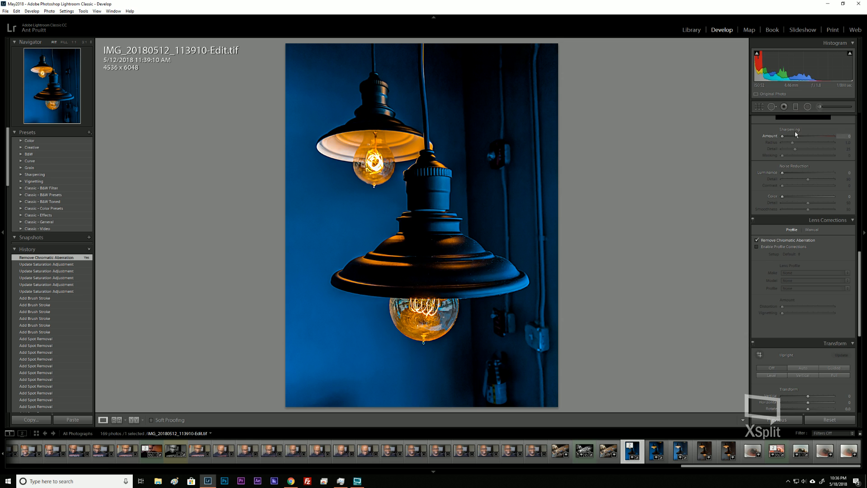
Add a dark post-crop vignette with the feather at 72 and the amount at about −53.
scroll(811, 299, down, 3)
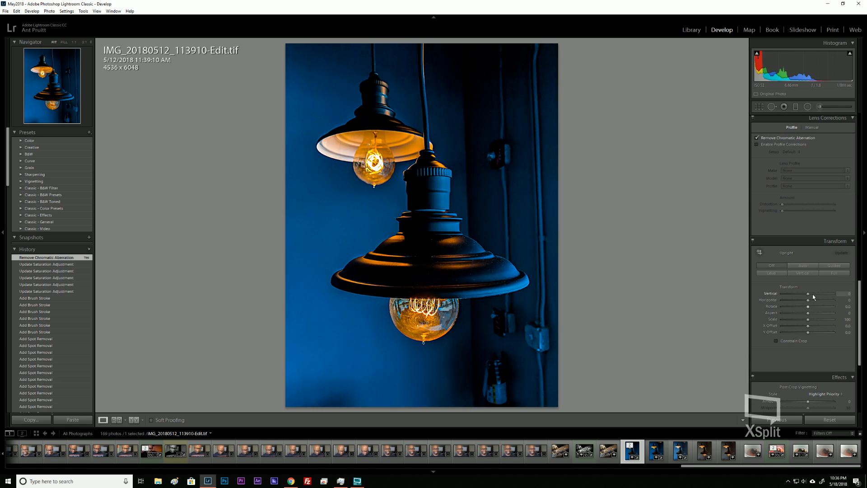
scroll(860, 304, down, 1)
scroll(861, 304, down, 3)
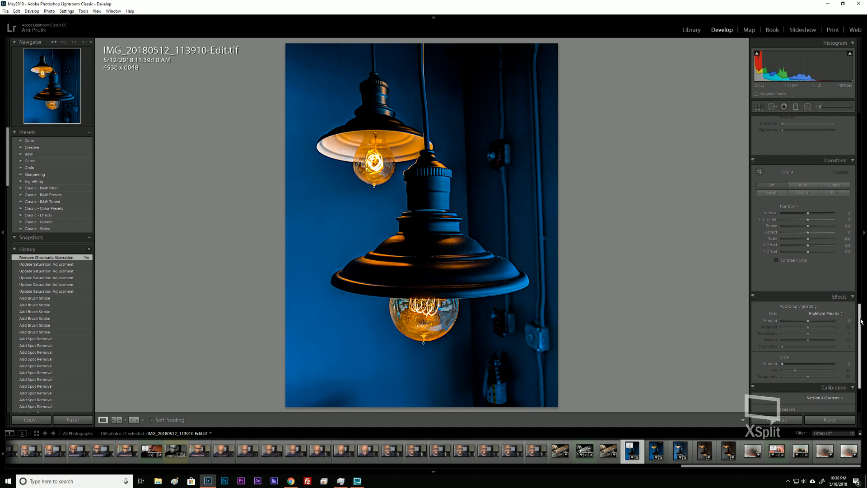
mouse_move(808, 321)
mouse_down()
mouse_move(776, 323)
mouse_move(795, 319)
mouse_up()
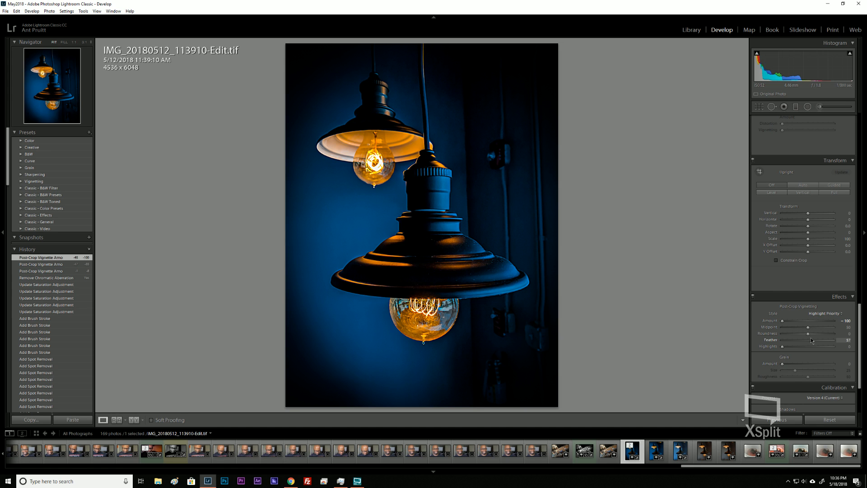
drag(811, 342, 828, 342)
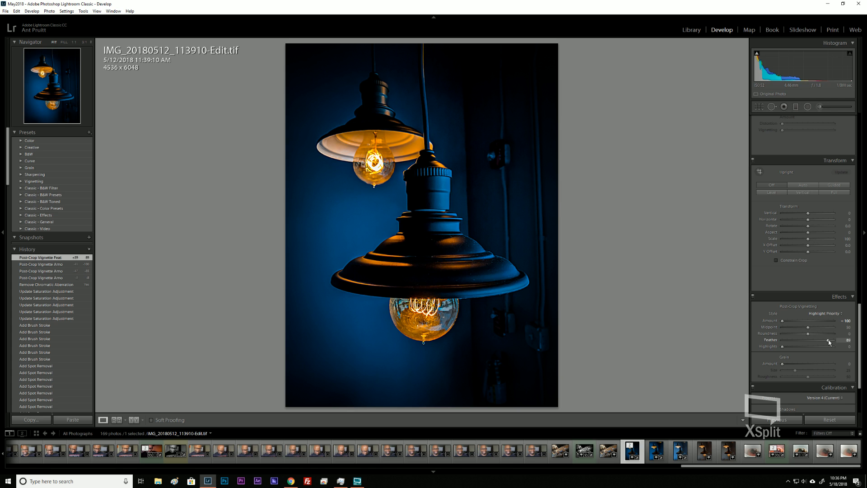
drag(829, 342, 823, 345)
drag(783, 322, 798, 321)
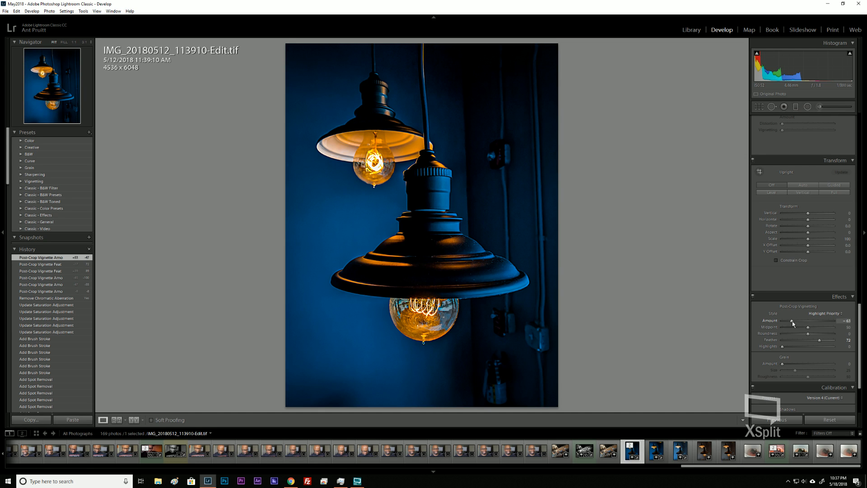
drag(793, 323, 793, 324)
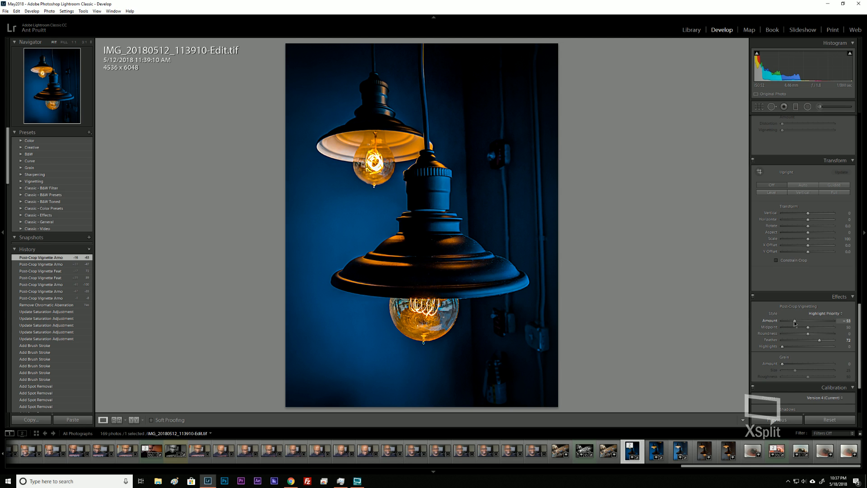
Set the post-crop vignette amount to −32 and start a new adjustment brush with the Burn (Darken) preset.
drag(800, 322, 800, 322)
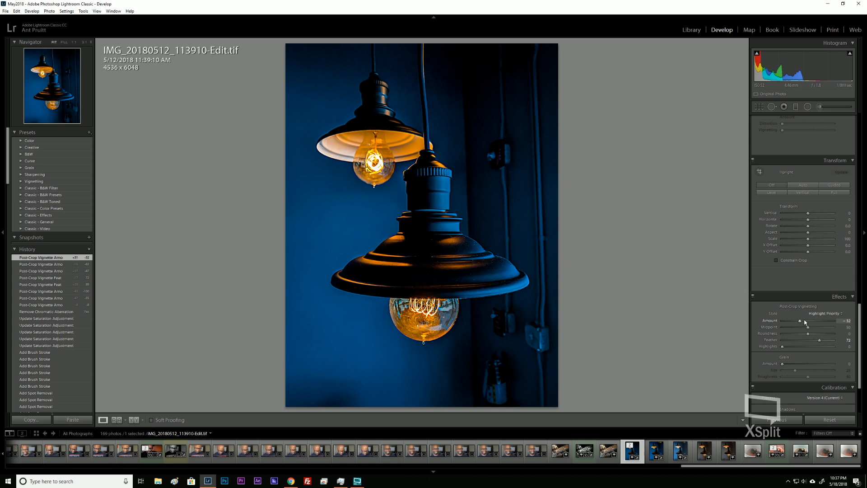
click(820, 107)
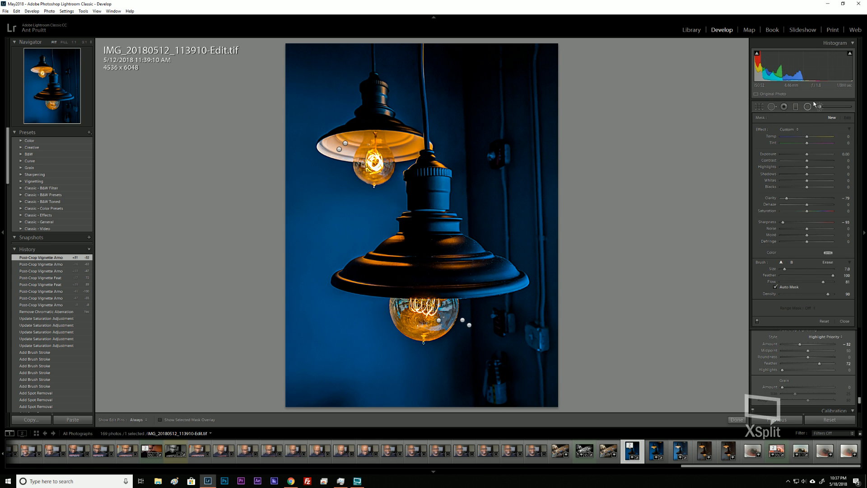
click(821, 106)
click(821, 107)
click(796, 129)
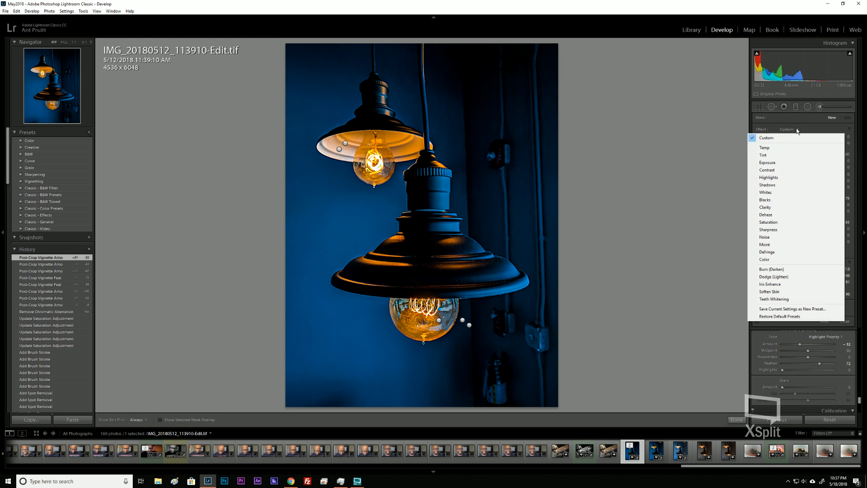
click(792, 271)
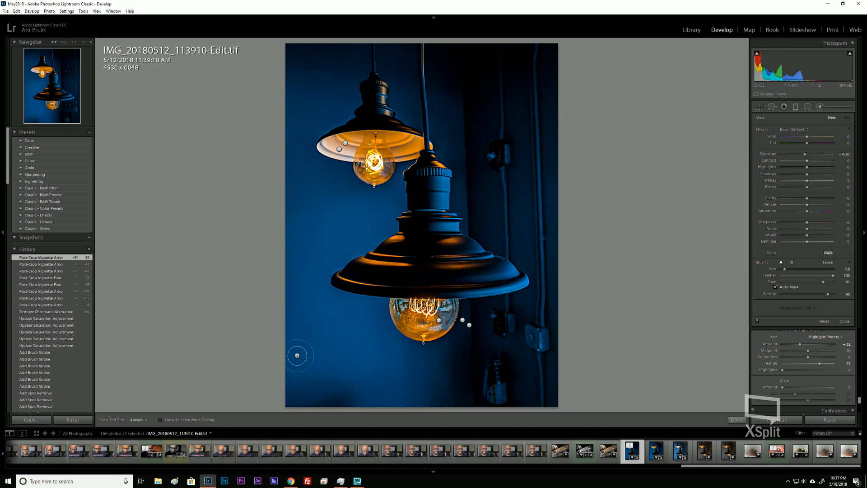
Paint the burn over the photo's lower-left corner with a size 14 brush, Auto Mask off and the flow at about 58.
scroll(326, 373, up, 2)
scroll(293, 389, up, 5)
drag(290, 400, 290, 400)
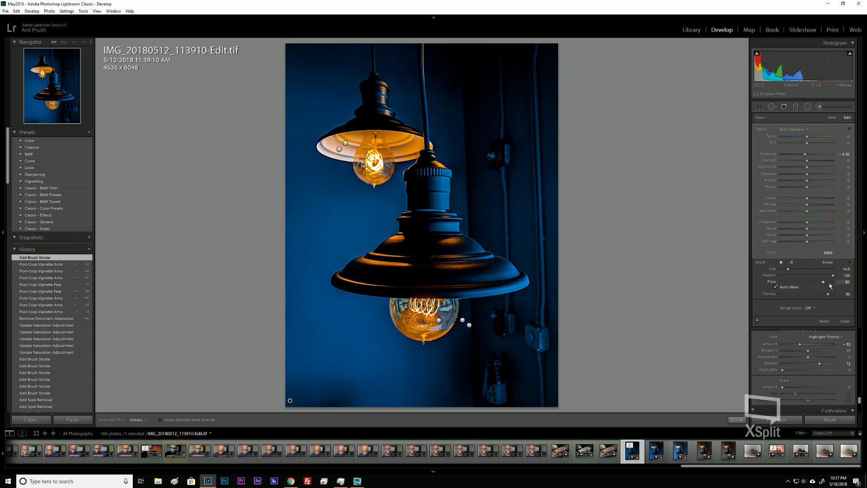
drag(829, 282, 809, 282)
key(h)
drag(548, 271, 548, 217)
drag(813, 282, 812, 282)
key(h)
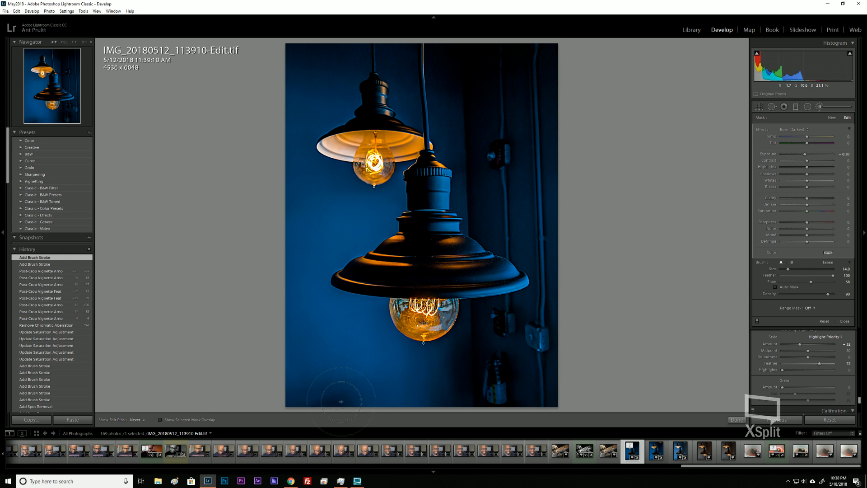
drag(310, 364, 377, 409)
key(h)
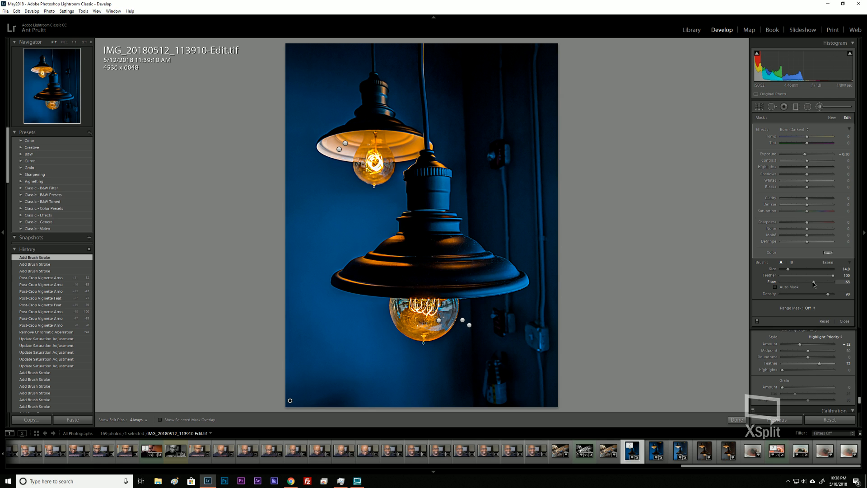
Set the burn adjustment's exposure to about −0.9 and paint it further along the photo's bottom edge.
drag(814, 284, 811, 282)
drag(798, 156, 794, 155)
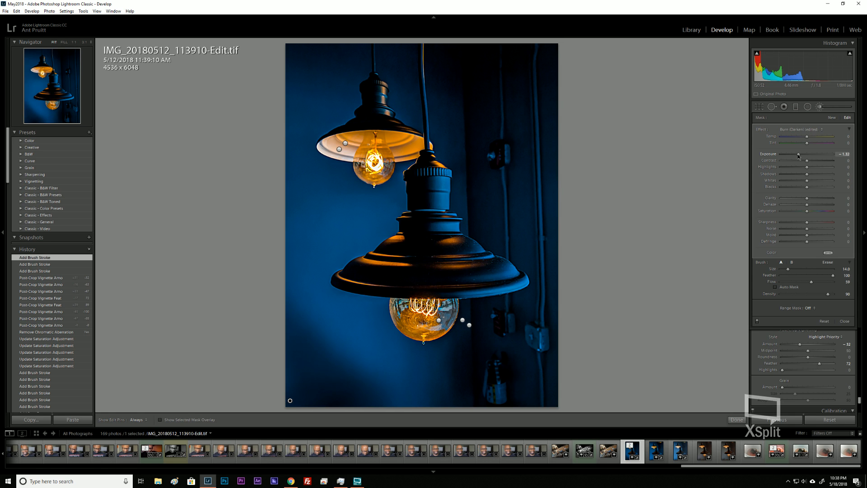
drag(799, 154, 802, 154)
key(h)
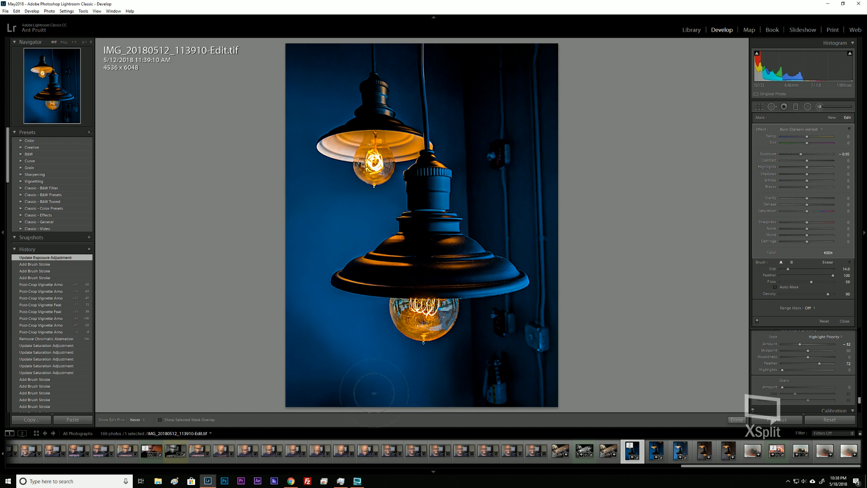
mouse_move(374, 393)
mouse_down()
mouse_move(205, 384)
mouse_move(213, 391)
mouse_up()
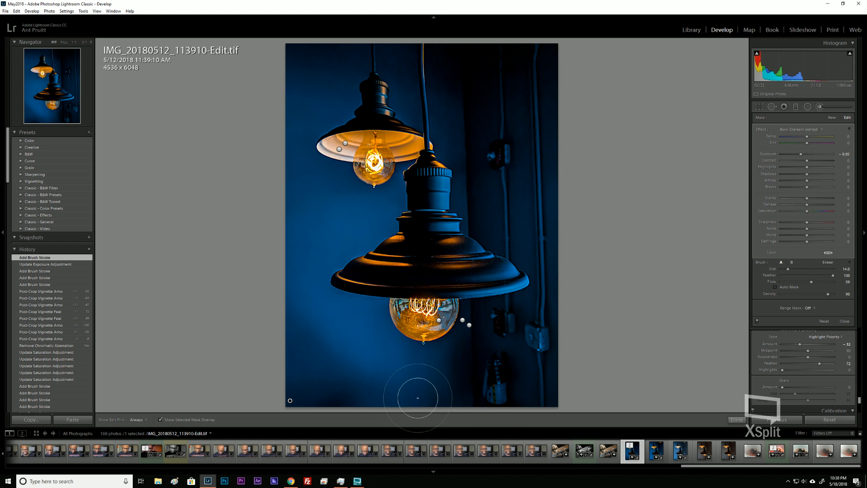
Show the mask overlay and paint the burn up the photo's left edge and into its upper-left corner.
key(o)
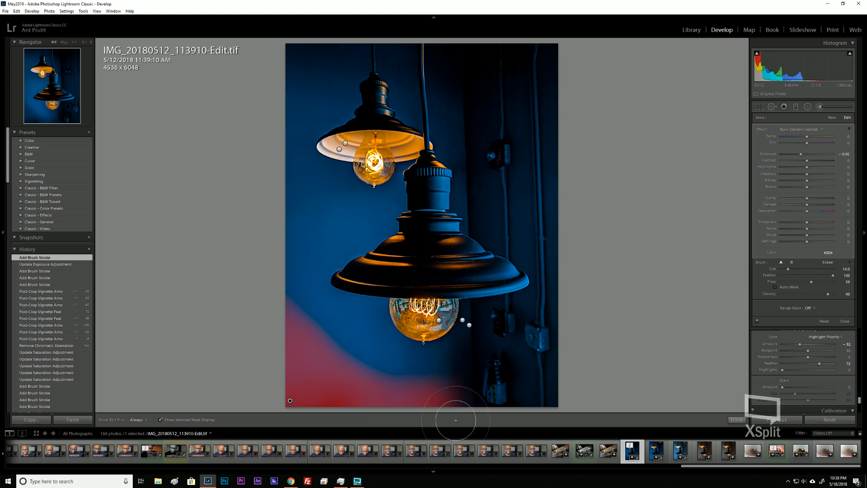
key(h)
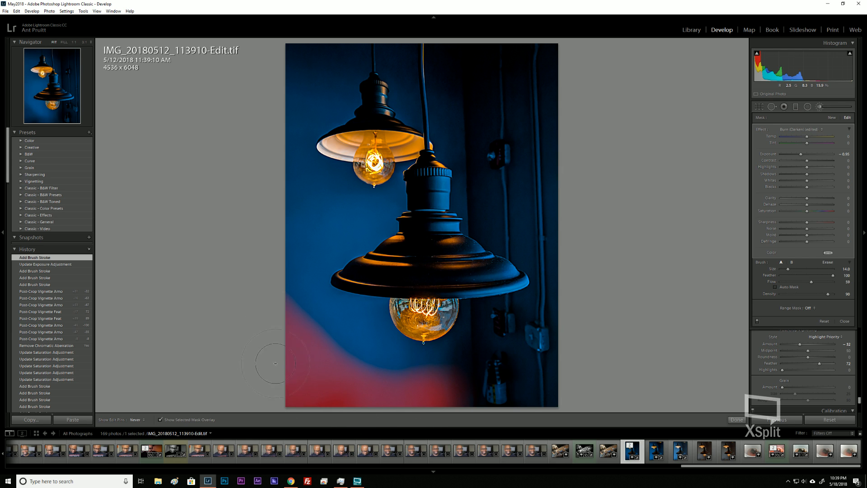
drag(276, 363, 296, 338)
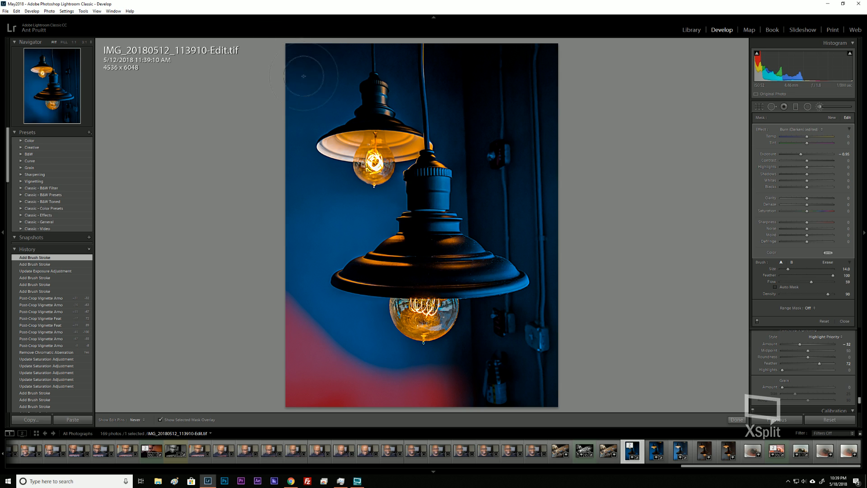
drag(304, 76, 300, 107)
key(h)
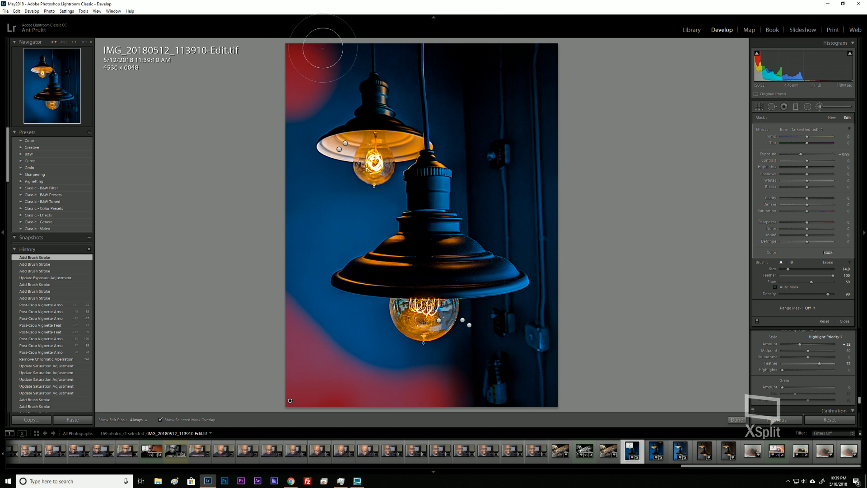
drag(321, 53, 299, 97)
key(h)
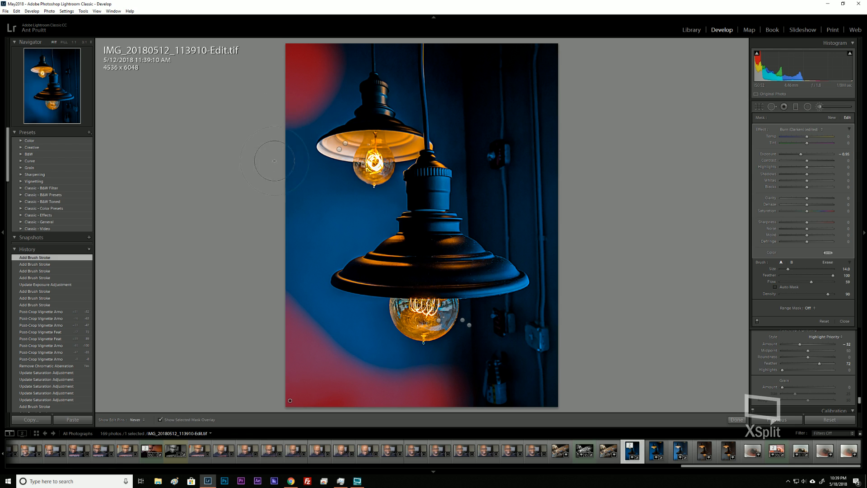
drag(274, 161, 336, 56)
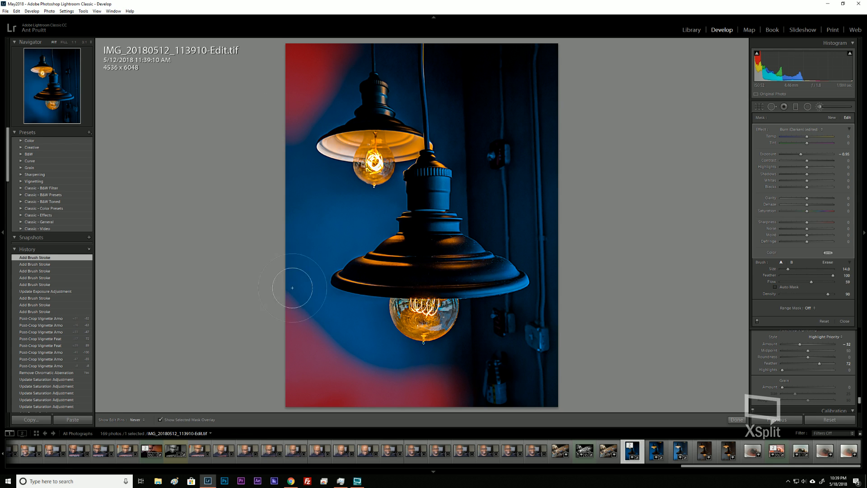
key(h)
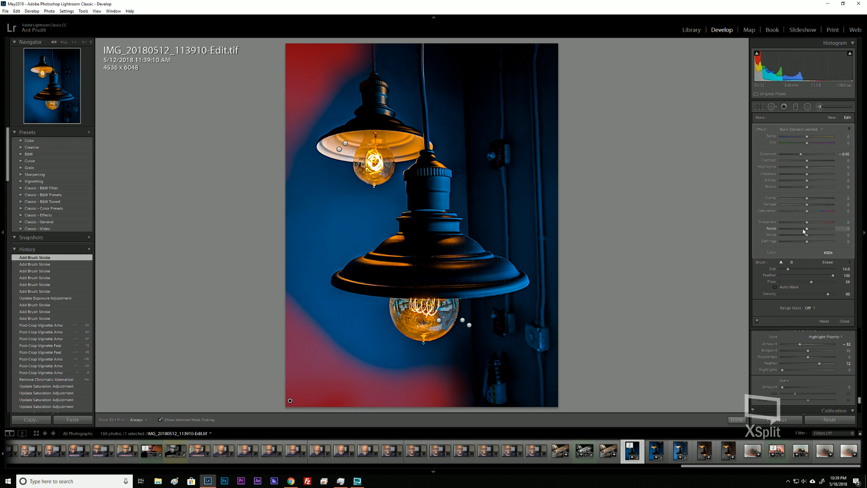
mouse_move(299, 212)
mouse_down()
mouse_move(286, 194)
mouse_move(300, 280)
mouse_move(288, 227)
mouse_up()
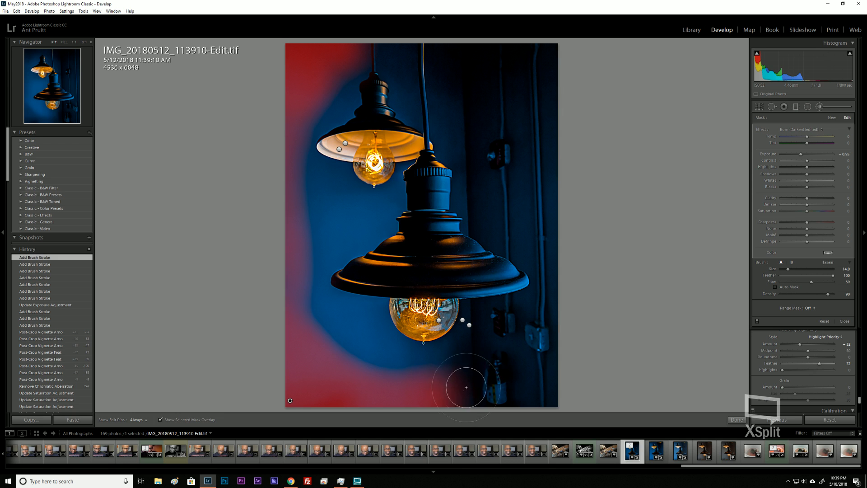
Erase the burn mask beside the wall fittings and along its upper edge below the lower bulb, and hide the mask overlay.
key(h)
key(alt)
mouse_move(473, 383)
mouse_down()
mouse_move(458, 373)
mouse_move(462, 382)
mouse_up()
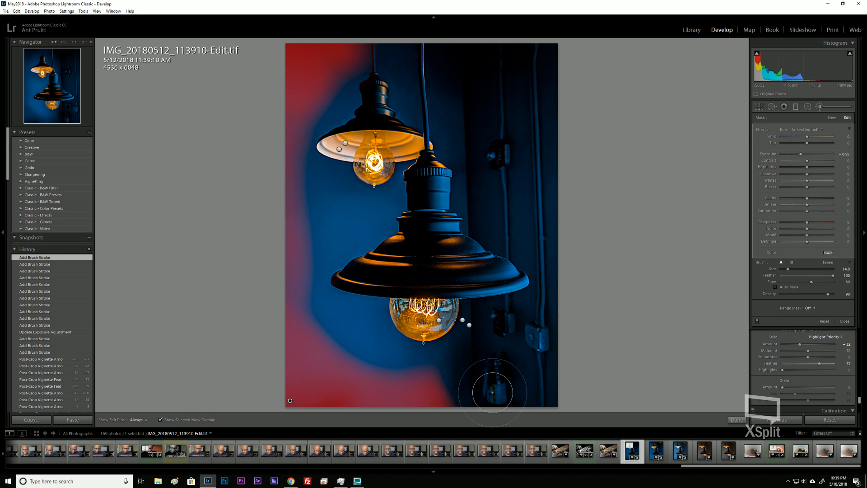
key(alt)
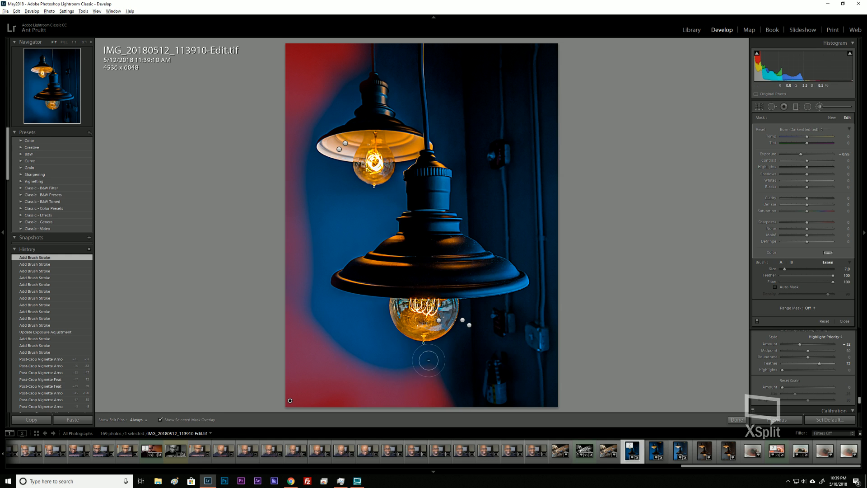
click(437, 363)
click(438, 360)
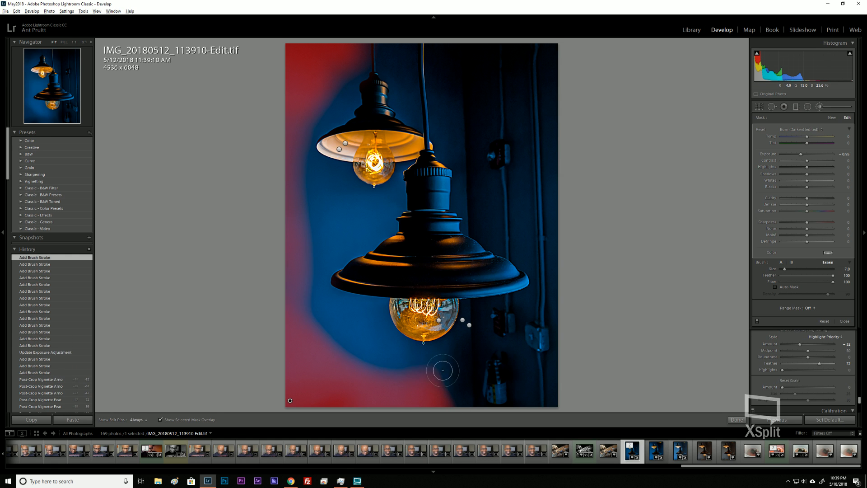
click(441, 367)
click(445, 380)
click(408, 371)
click(385, 369)
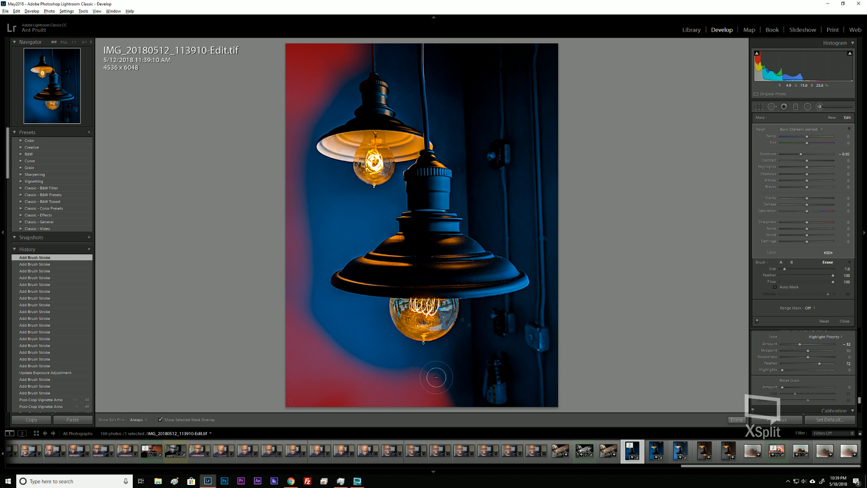
click(437, 377)
click(445, 373)
click(448, 379)
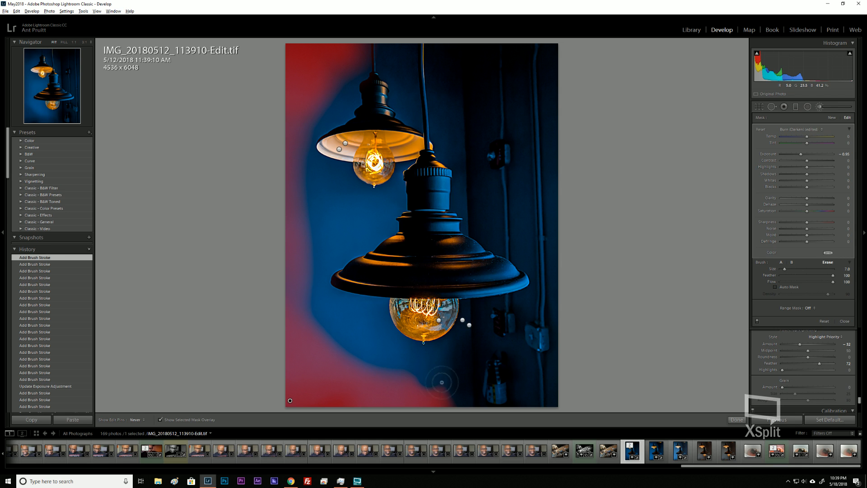
key(o)
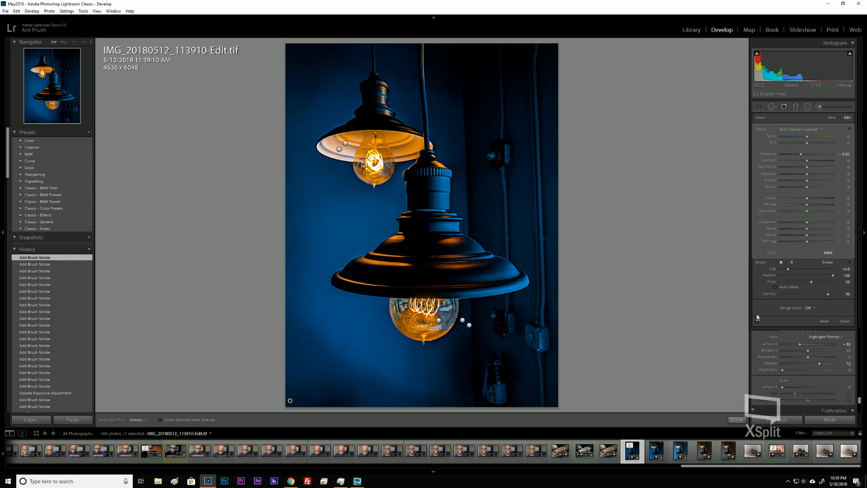
Set the burn adjustment's exposure to −1.16, testing darker values first.
click(800, 154)
drag(800, 155, 784, 152)
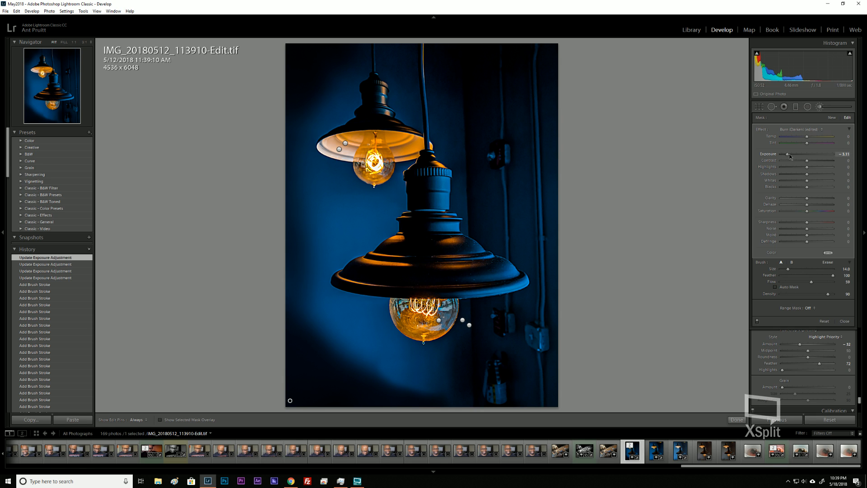
drag(788, 154, 792, 155)
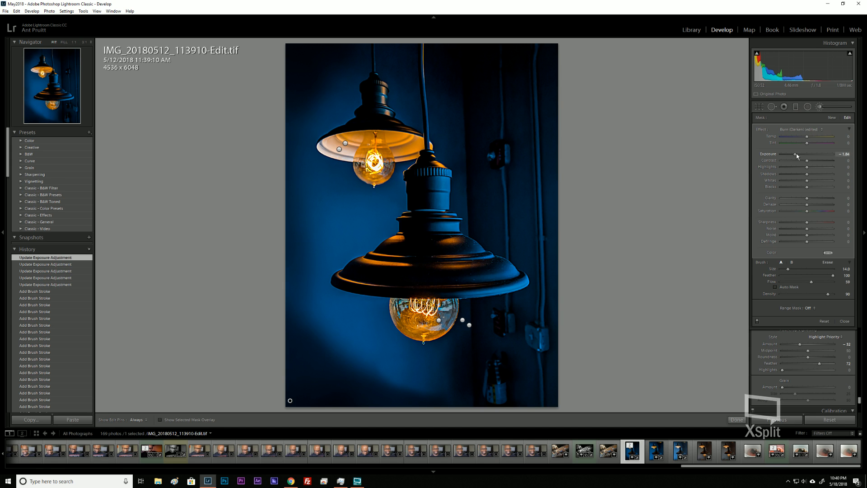
key(Down)
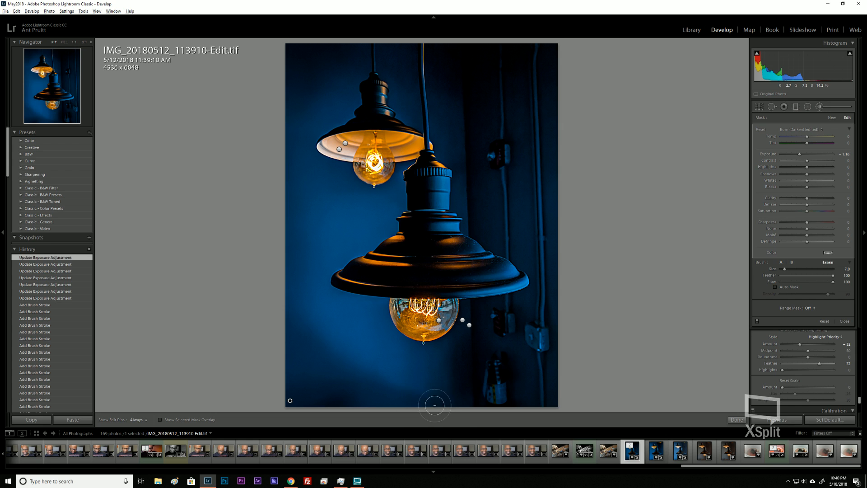
Blend the burn along the bottom edge beneath the lower bulb with brush and eraser strokes, lowering the eraser's flow to 51.
key(h)
key(alt)
drag(415, 379, 453, 400)
key(h)
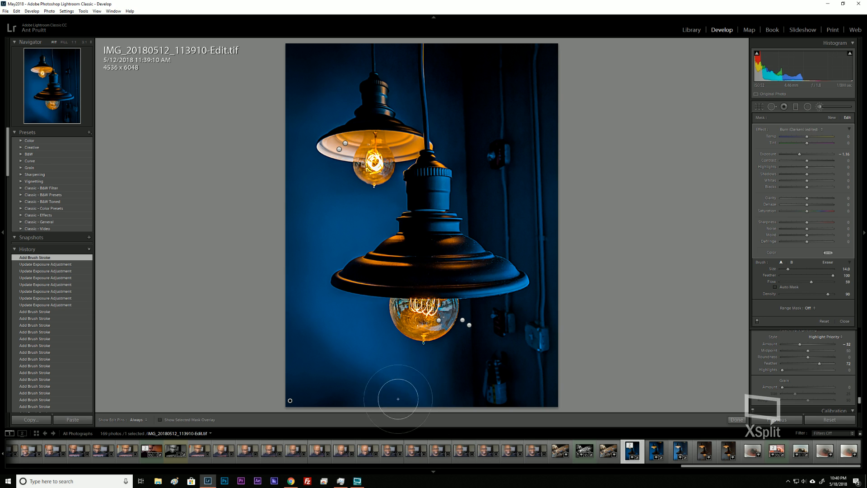
key(h)
key(h)
mouse_move(508, 370)
mouse_down()
mouse_move(546, 352)
mouse_move(509, 369)
mouse_up()
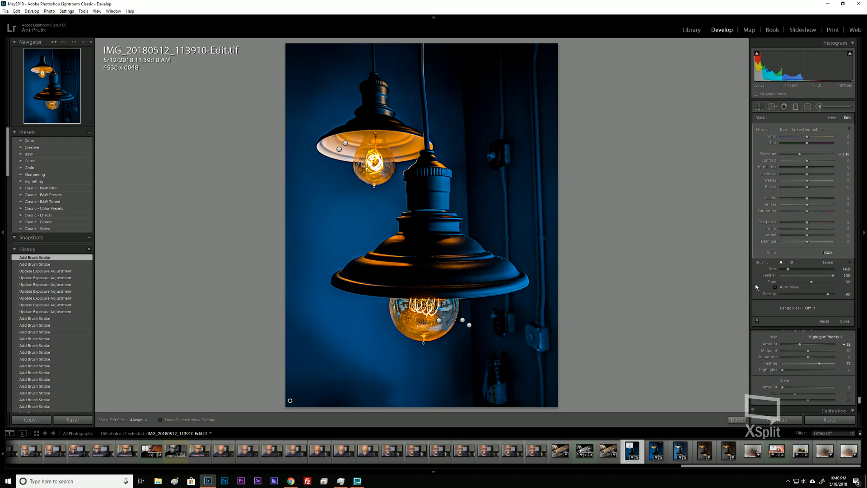
key(alt)
key(h)
mouse_move(402, 394)
mouse_down()
mouse_move(335, 404)
mouse_move(350, 398)
mouse_up()
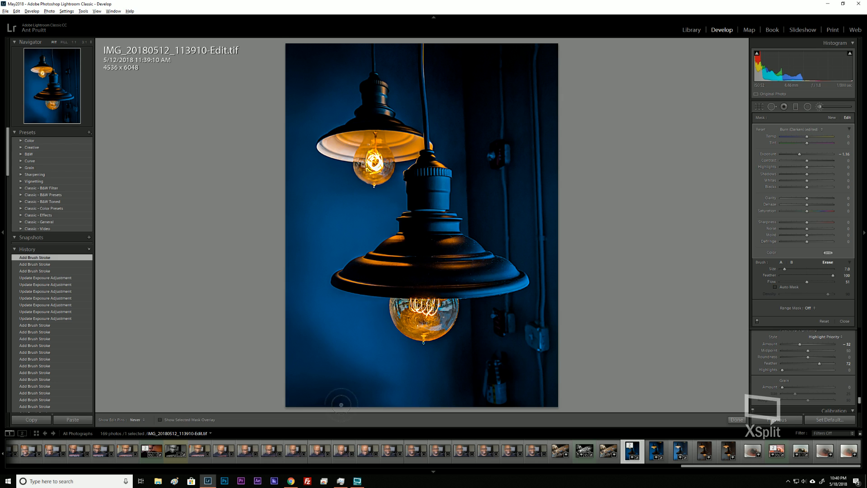
key(h)
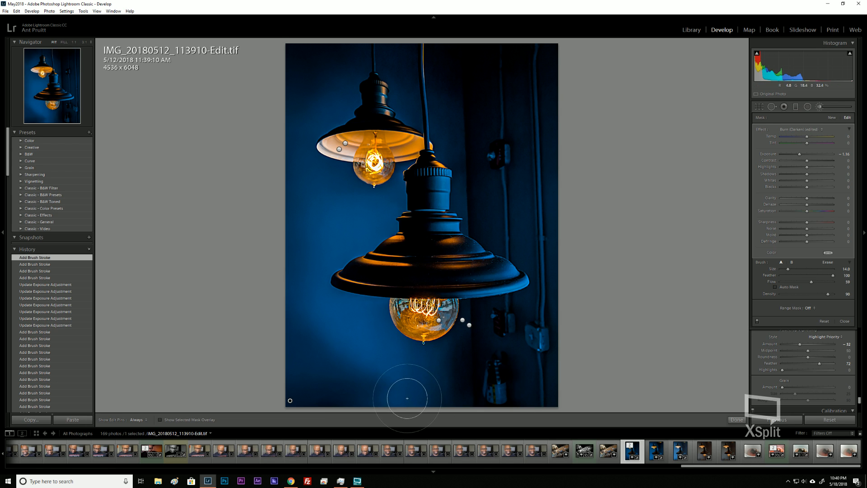
Reduce the burn brush to size 8 with flow 48 and dab the bottom edge below the lower bulb.
scroll(402, 397, down, 2)
scroll(402, 397, down, 4)
key(h)
click(408, 401)
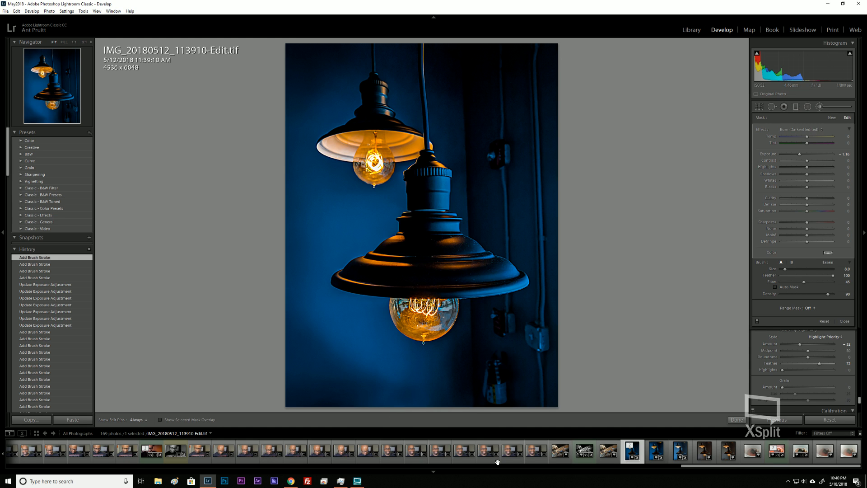
key(h)
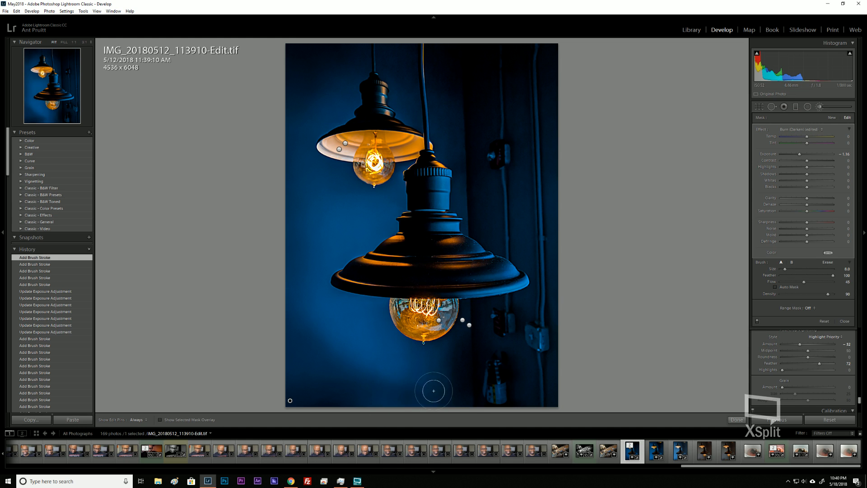
Dab the burn onto the photo's lower-left corner and the dark wall beside the front lamp's cord.
key(h)
click(294, 409)
key(h)
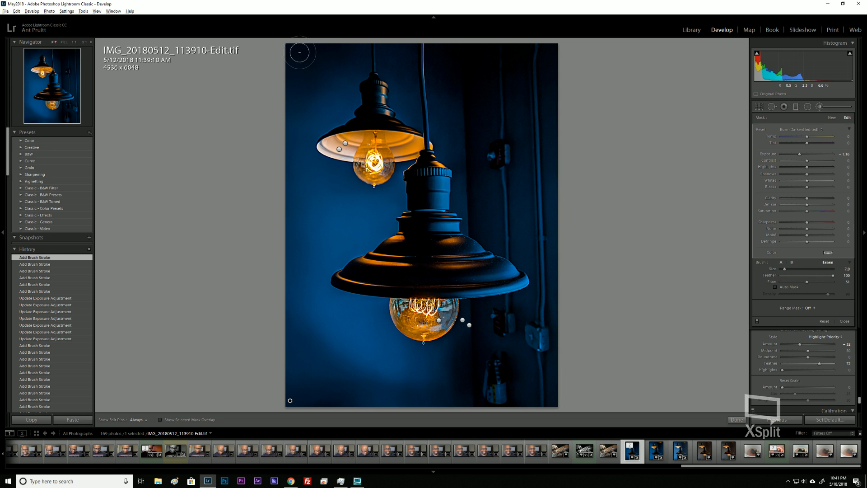
key(h)
key(alt)
key(h)
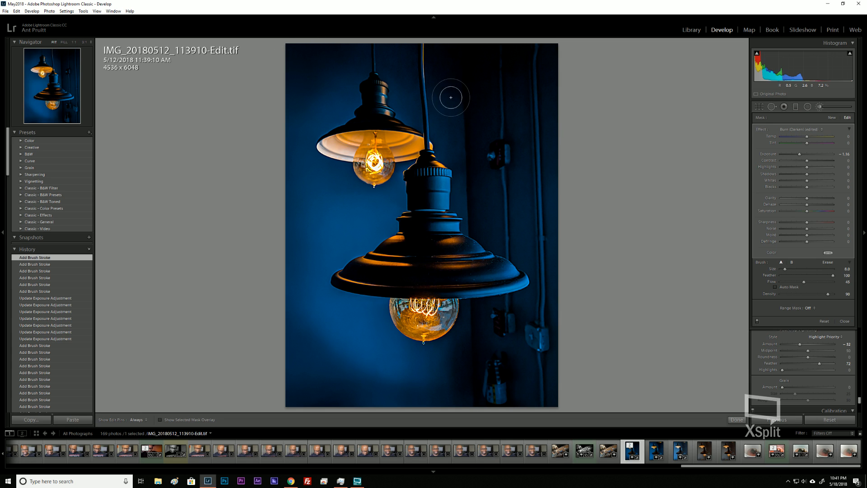
click(448, 94)
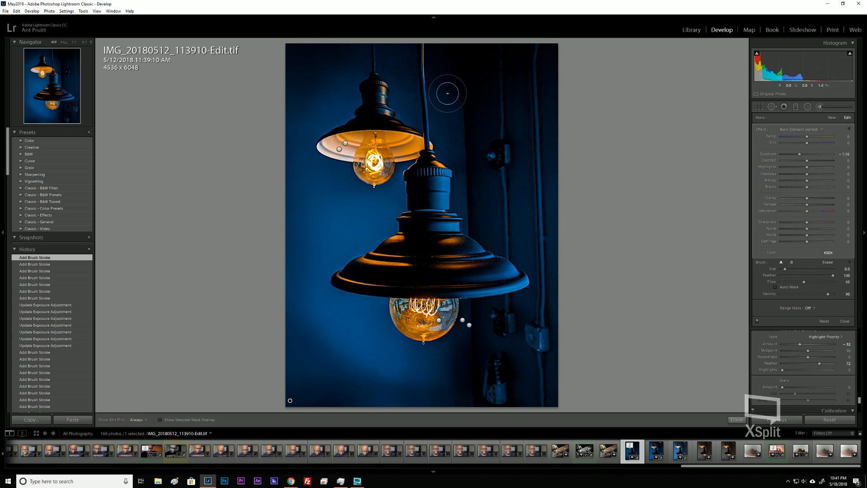